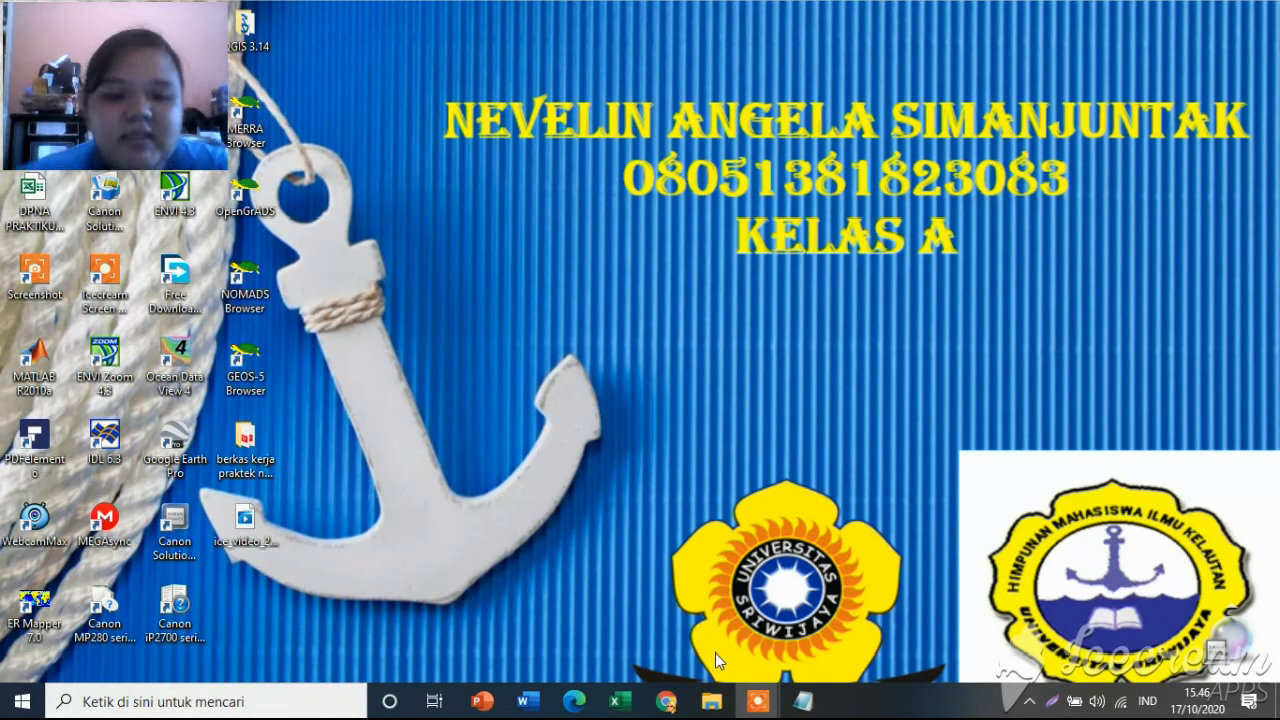
Open the Landsat 8 data folder, bring up the scene's MTL metadata text file and examine its image attributes and sun elevation.
mouse_move(713, 708)
left_click(700, 605)
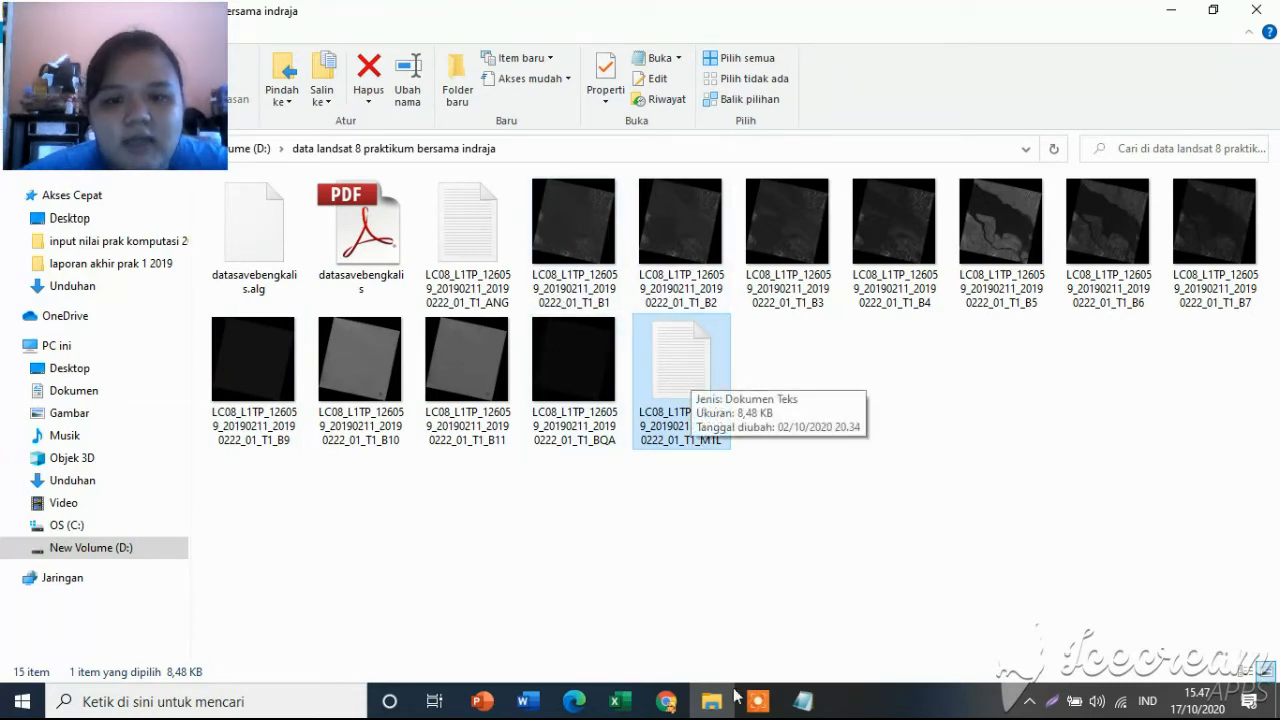
left_click(818, 701)
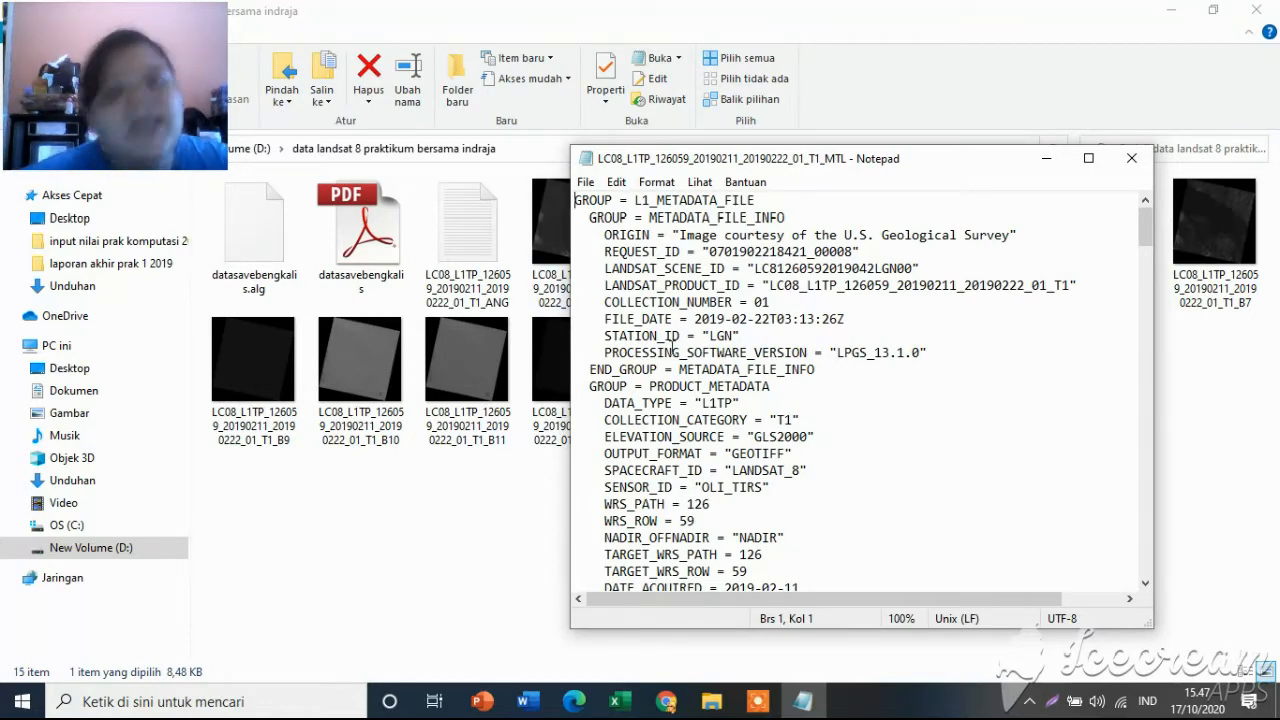
scroll(672, 345, "down", 20)
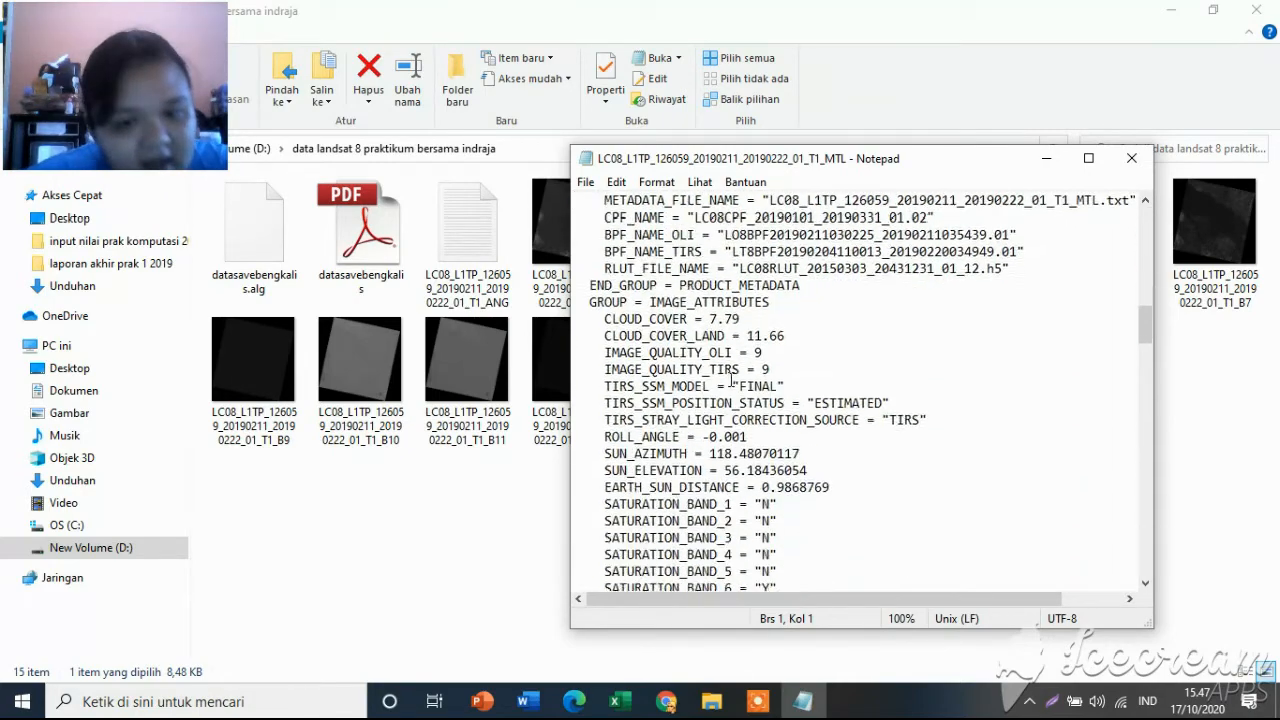
scroll(733, 380, "down", 20)
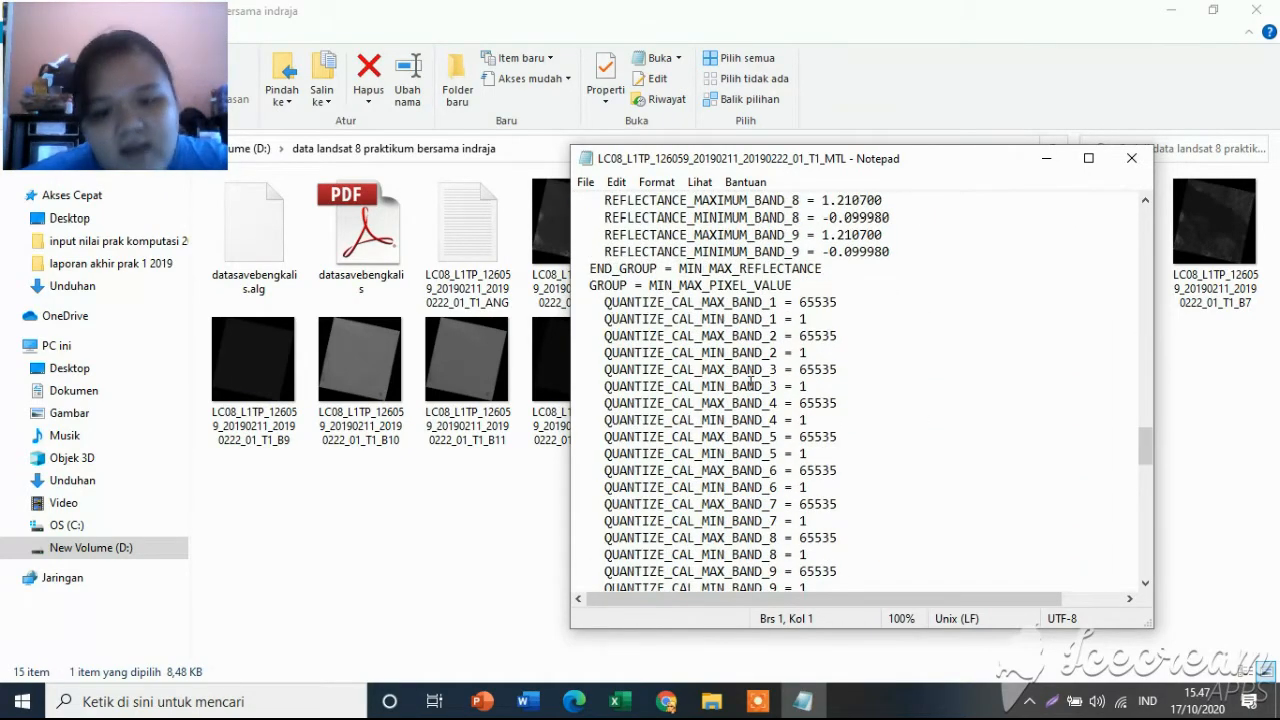
scroll(750, 383, "down", 8)
scroll(750, 380, "up", 20)
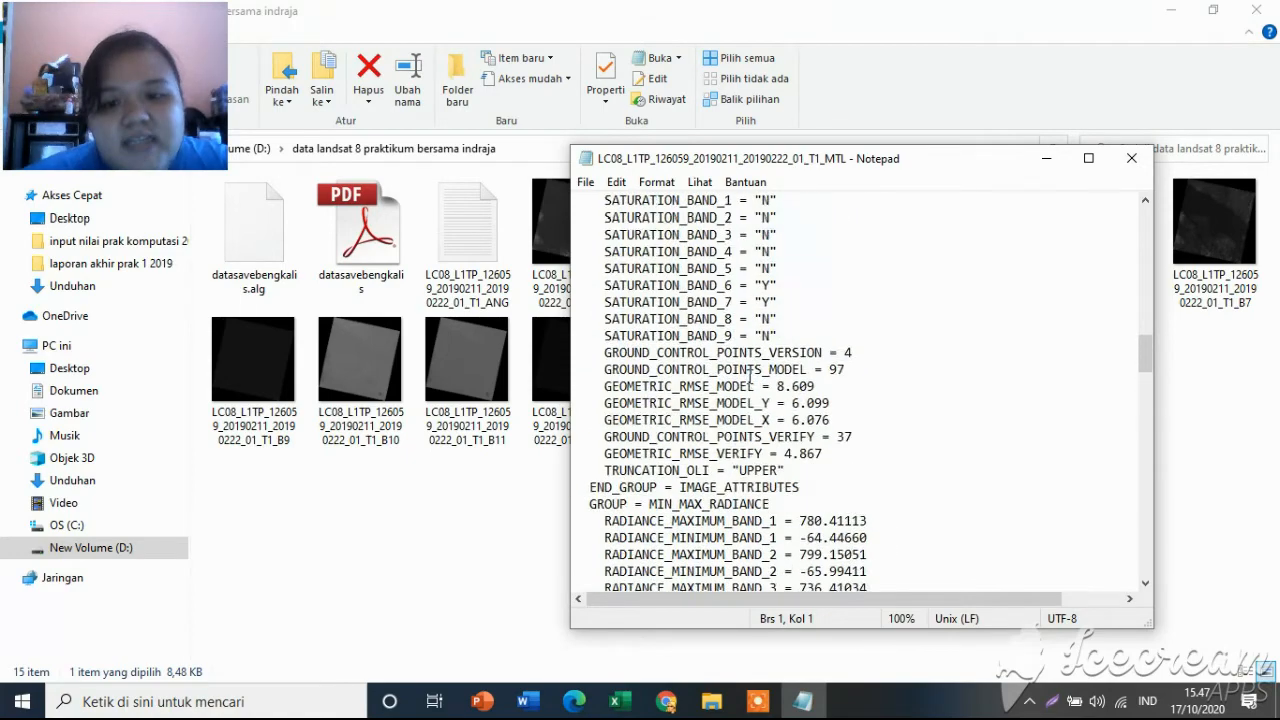
scroll(750, 376, "up", 8)
scroll(765, 350, "down", 5)
scroll(777, 325, "up", 5)
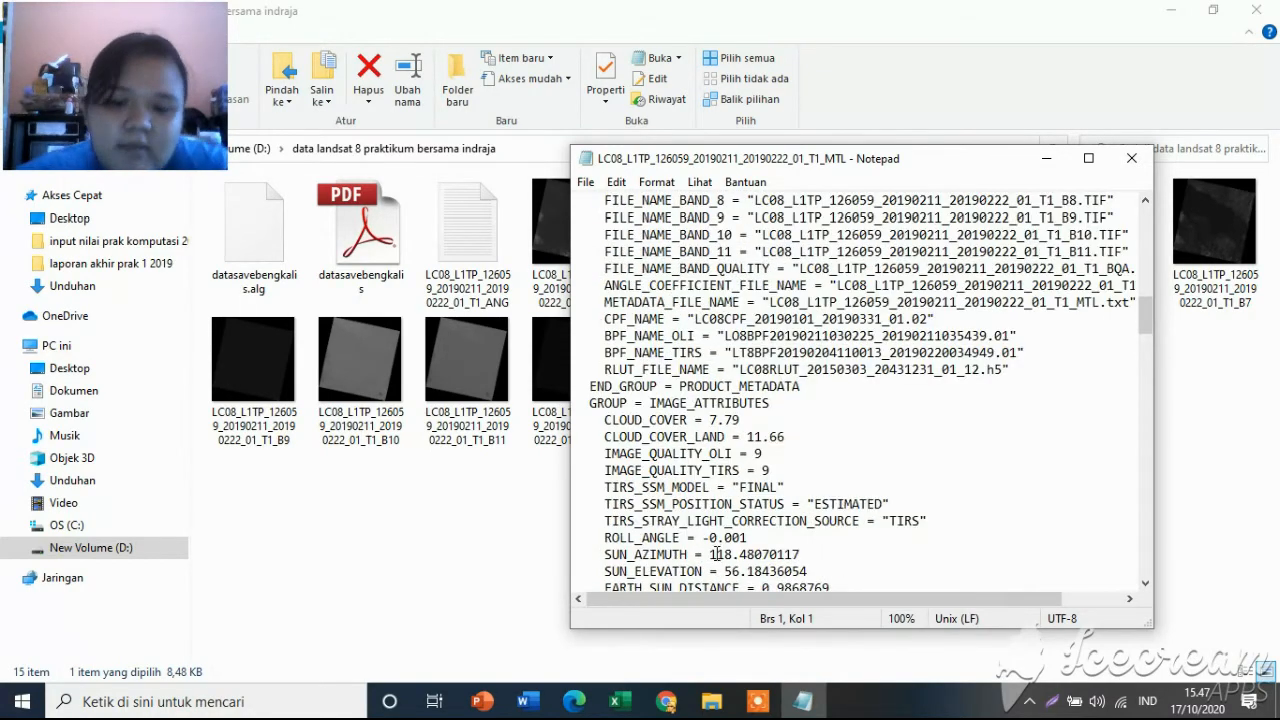
Switch to the radiometrik workbook in Excel and inspect the sun elevation value and the zenith angle formula.
left_click(632, 713)
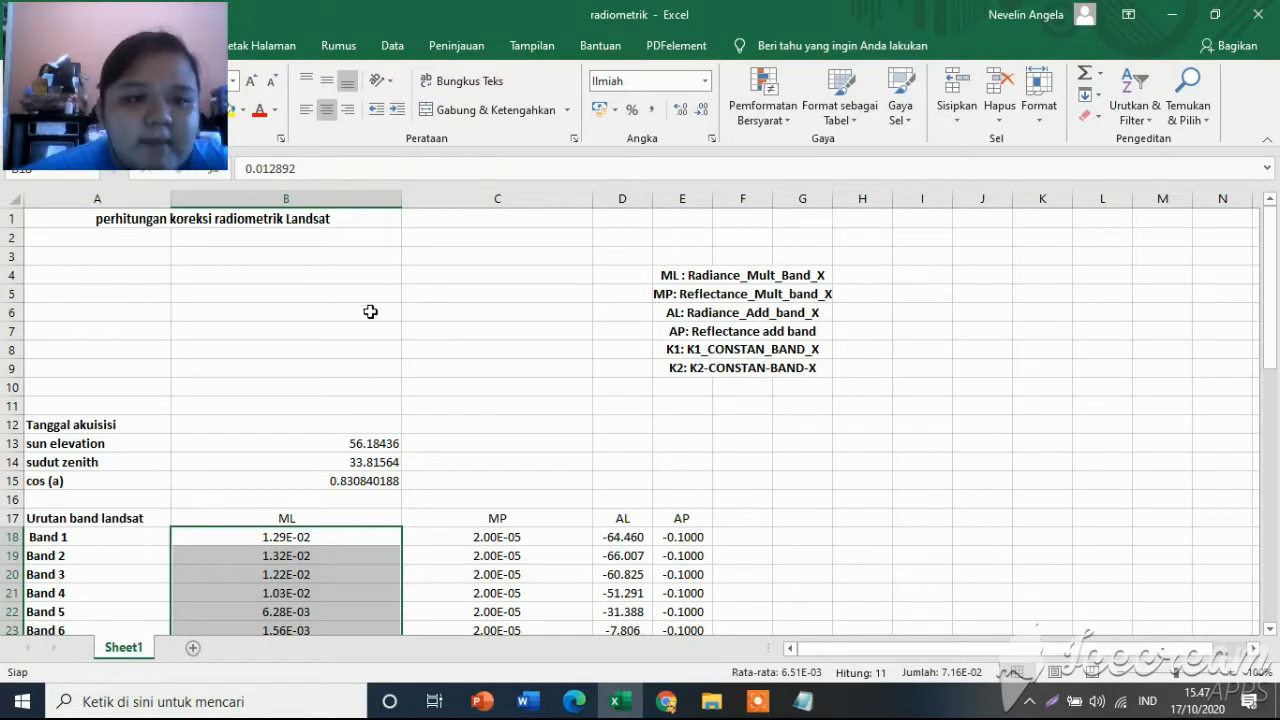
left_click_drag(103, 31, 1063, 31)
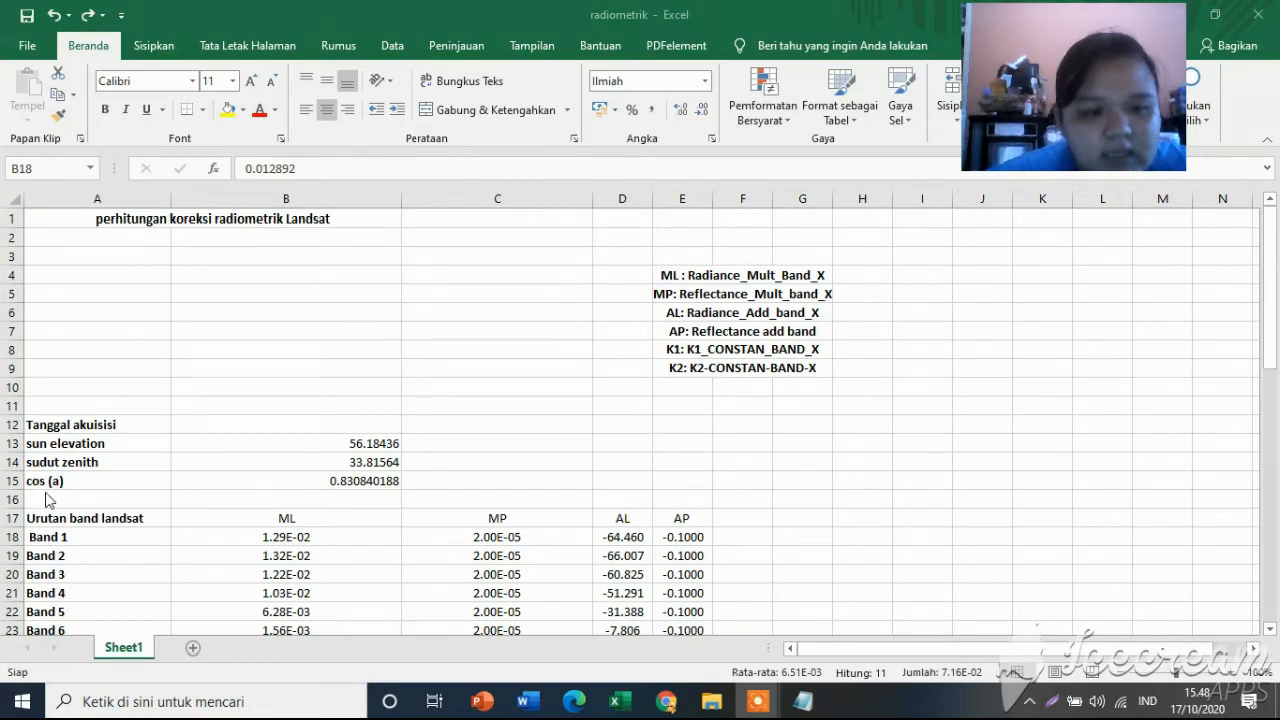
scroll(377, 394, "down", 2)
left_click(360, 350)
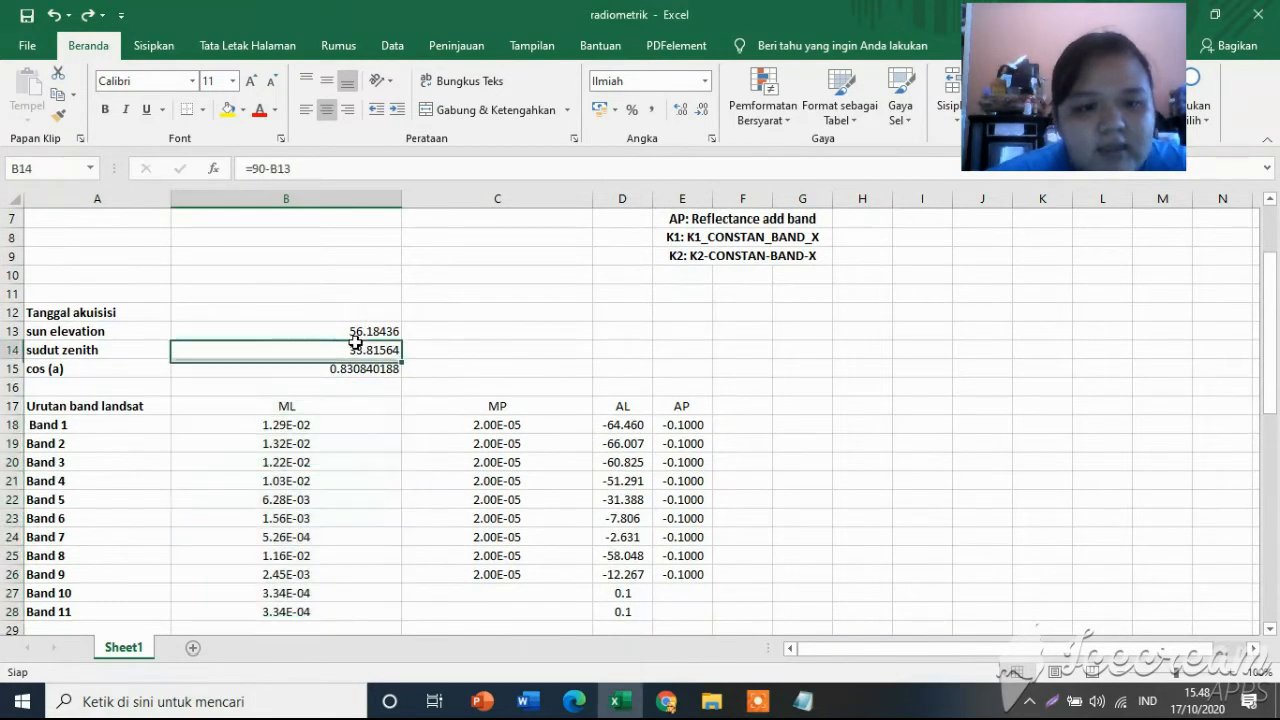
left_click(360, 331)
left_click(370, 348)
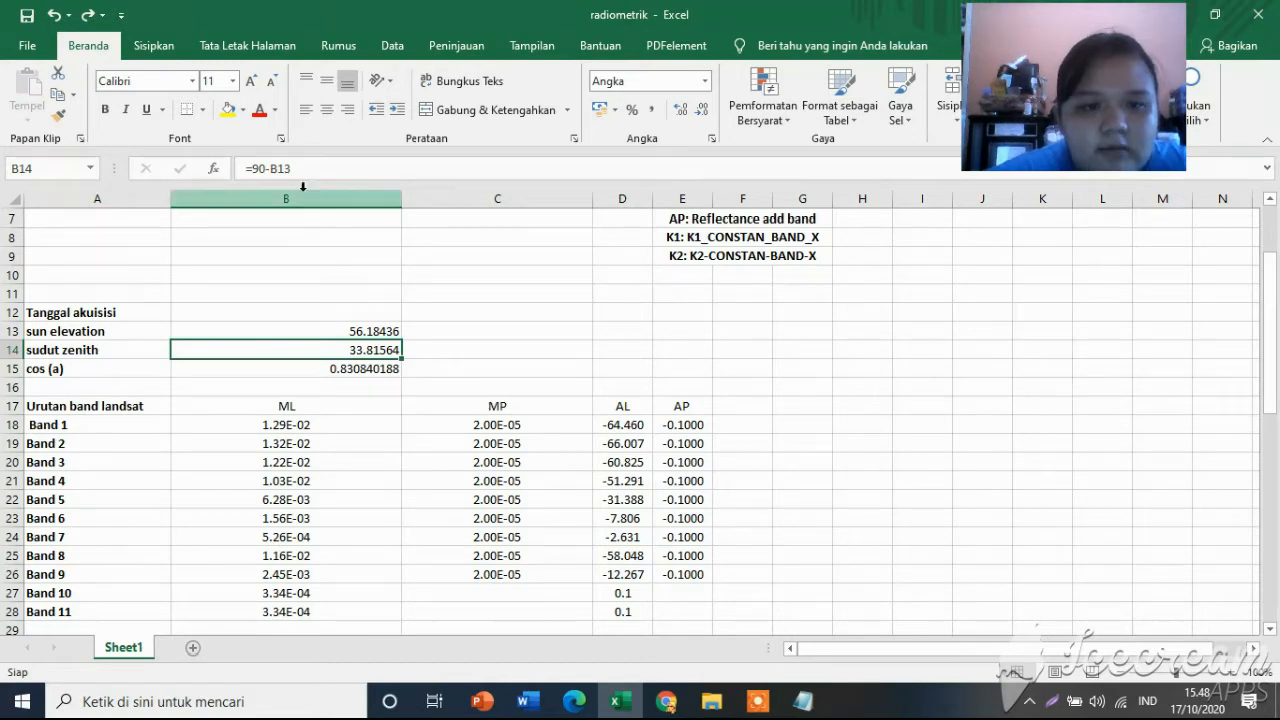
key("F2")
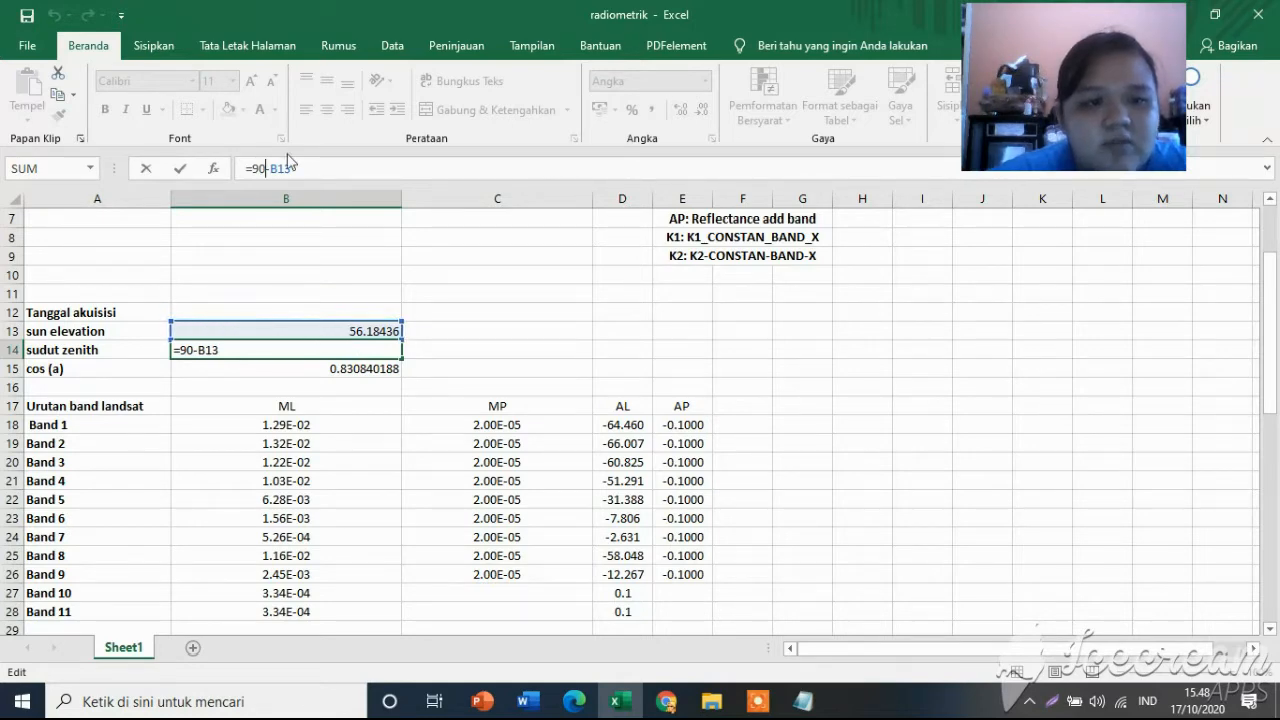
left_click(413, 349)
left_click(386, 350)
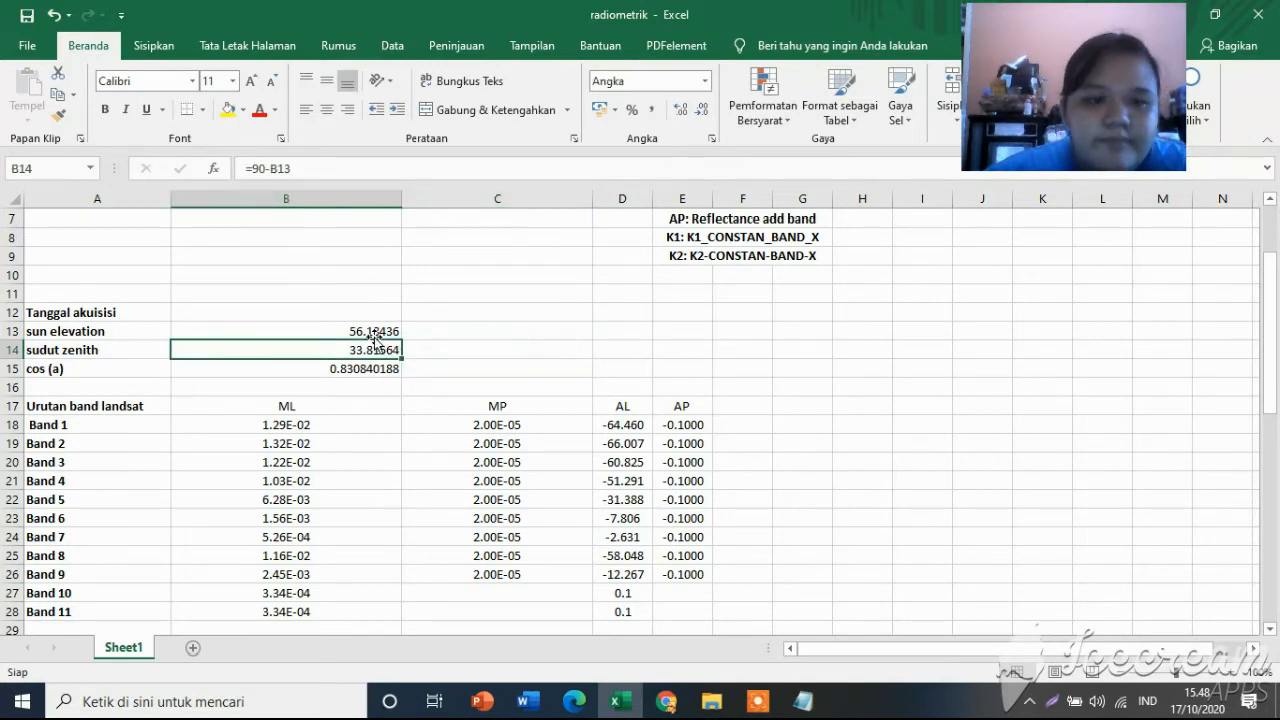
Inspect the cosine formula for the zenith angle in cell B15 and glance over the radiance expressions.
left_click(289, 370)
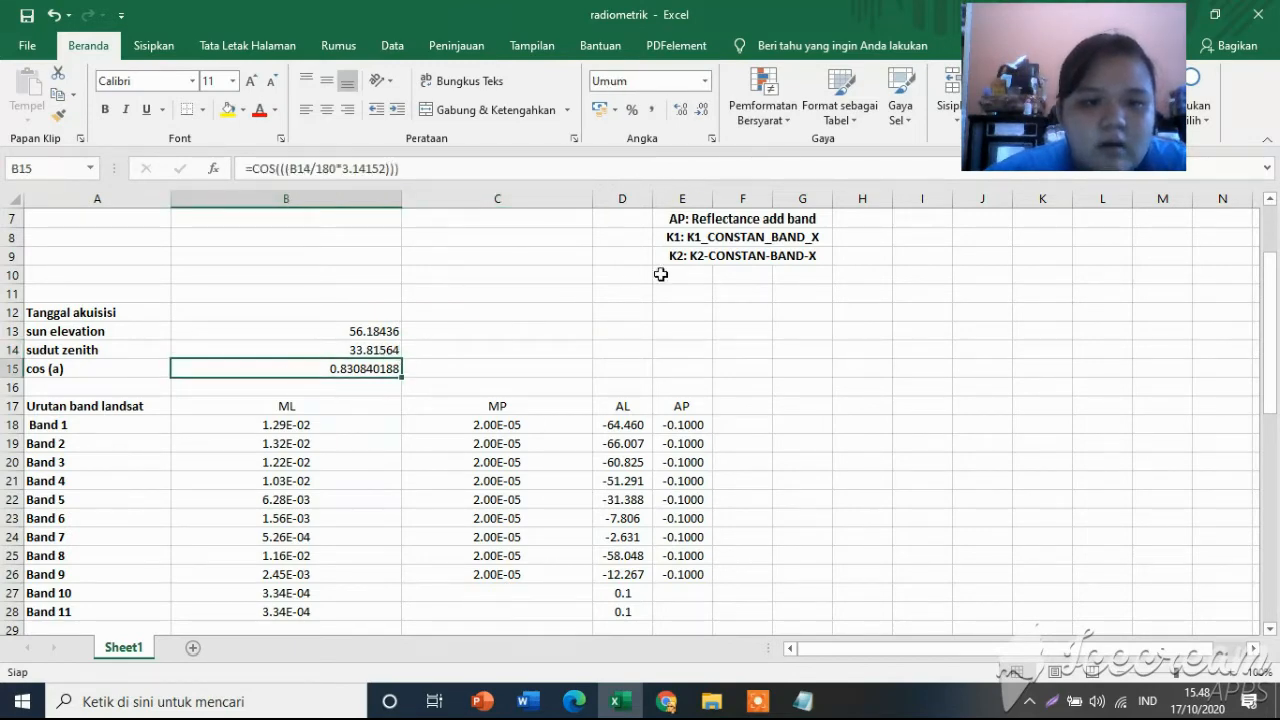
left_click(373, 168)
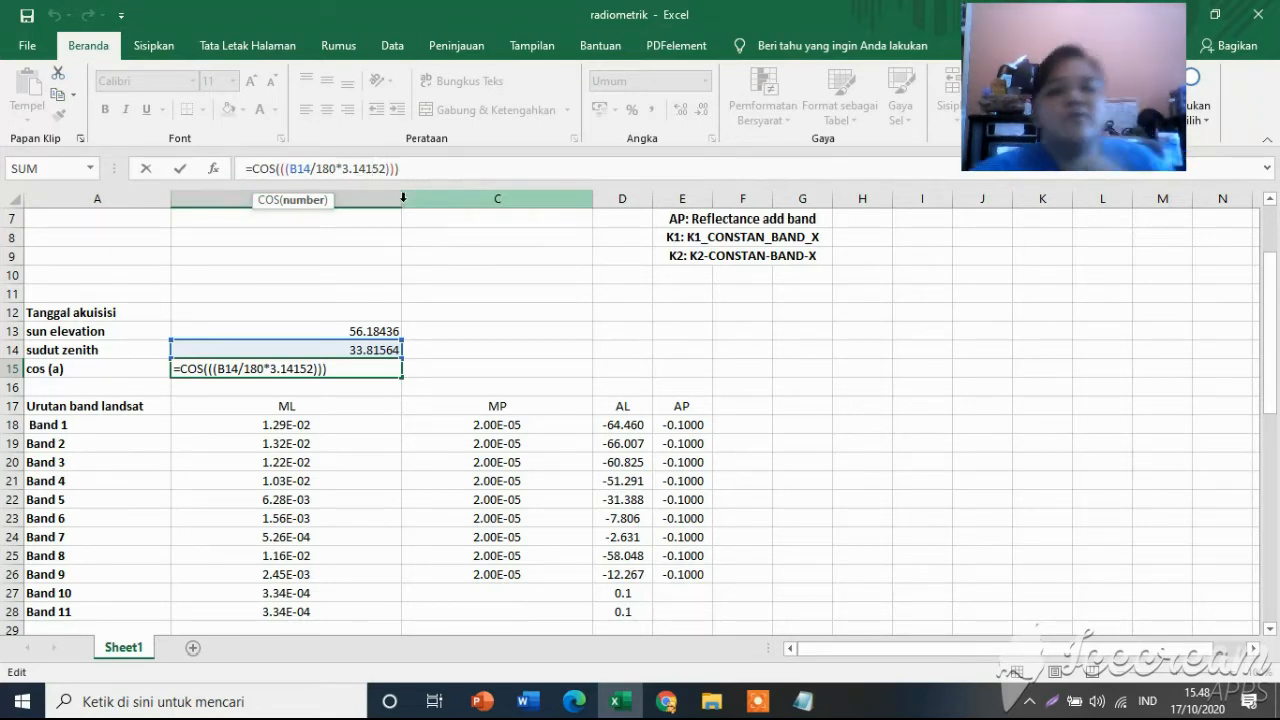
scroll(540, 440, "down", 7)
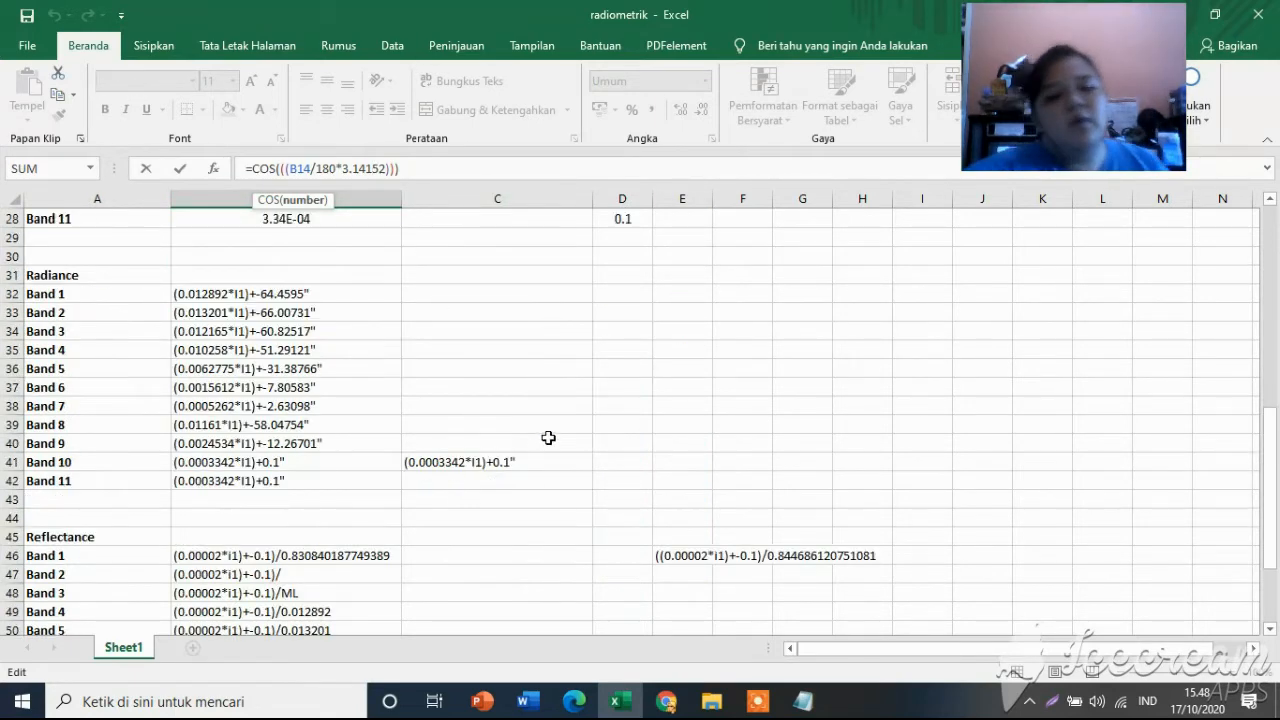
scroll(546, 437, "up", 6)
Check the sun elevation entry in the MTL metadata, leave the cosine cell unedited and review the workbook's radiance and reflectance expressions.
left_click(801, 700)
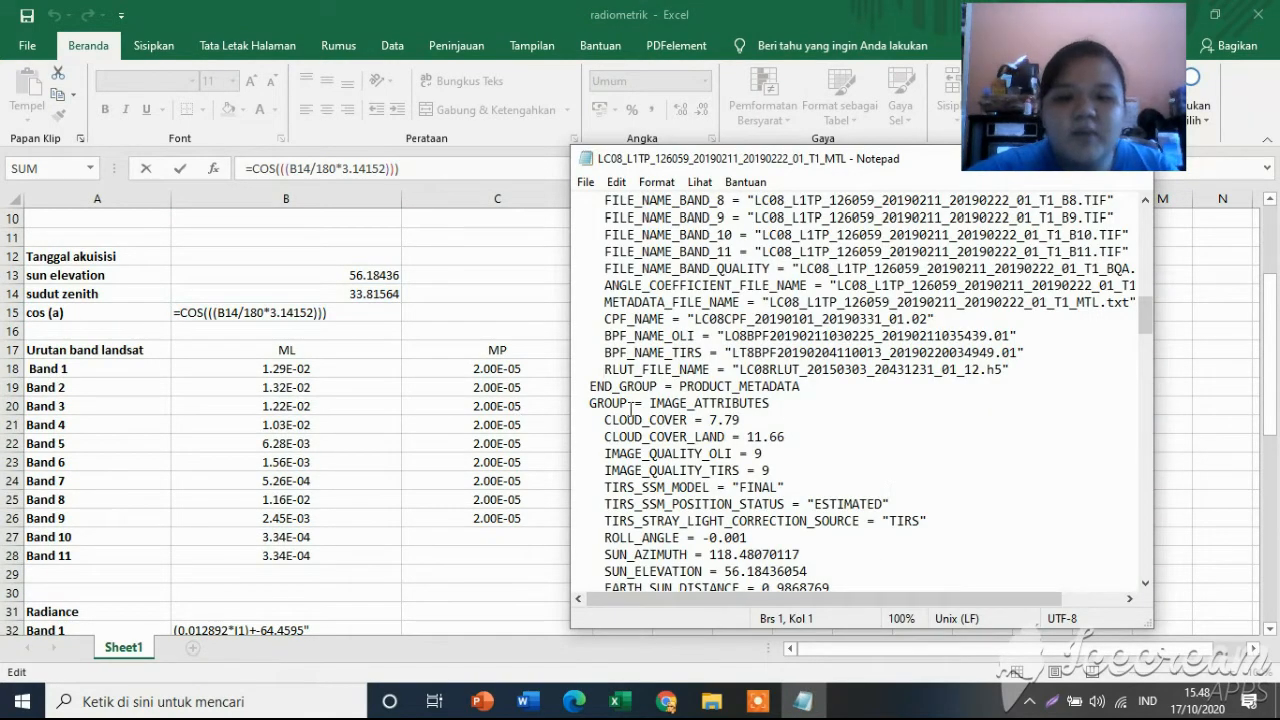
scroll(718, 322, "up", 1)
scroll(750, 316, "down", 6)
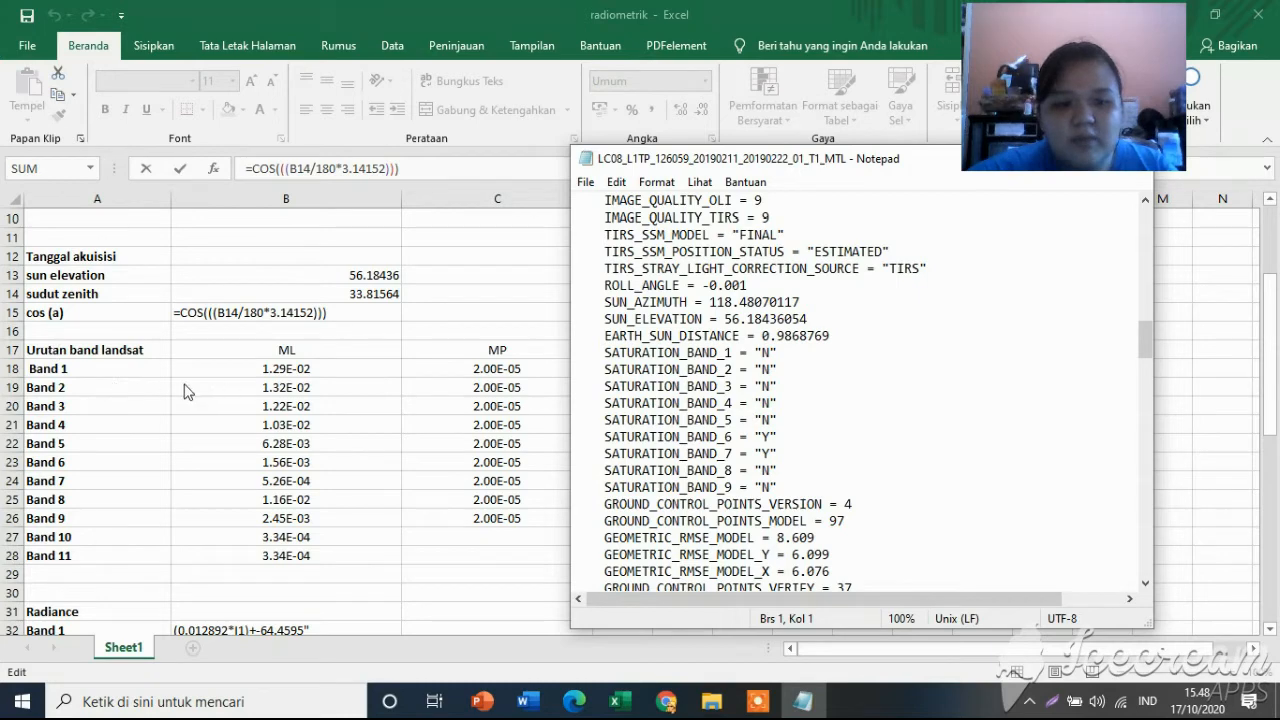
left_click(1270, 342)
scroll(200, 494, "down", 6)
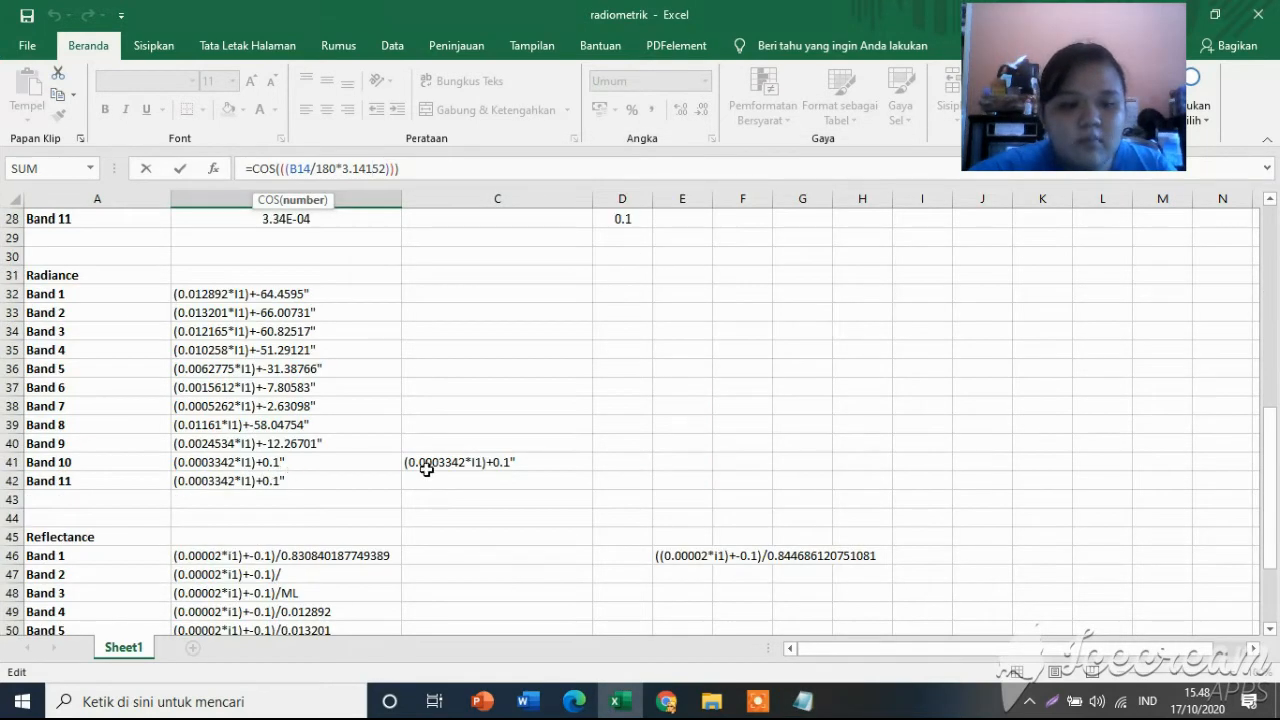
scroll(427, 469, "up", 5)
left_click(800, 441)
scroll(345, 454, "down", 5)
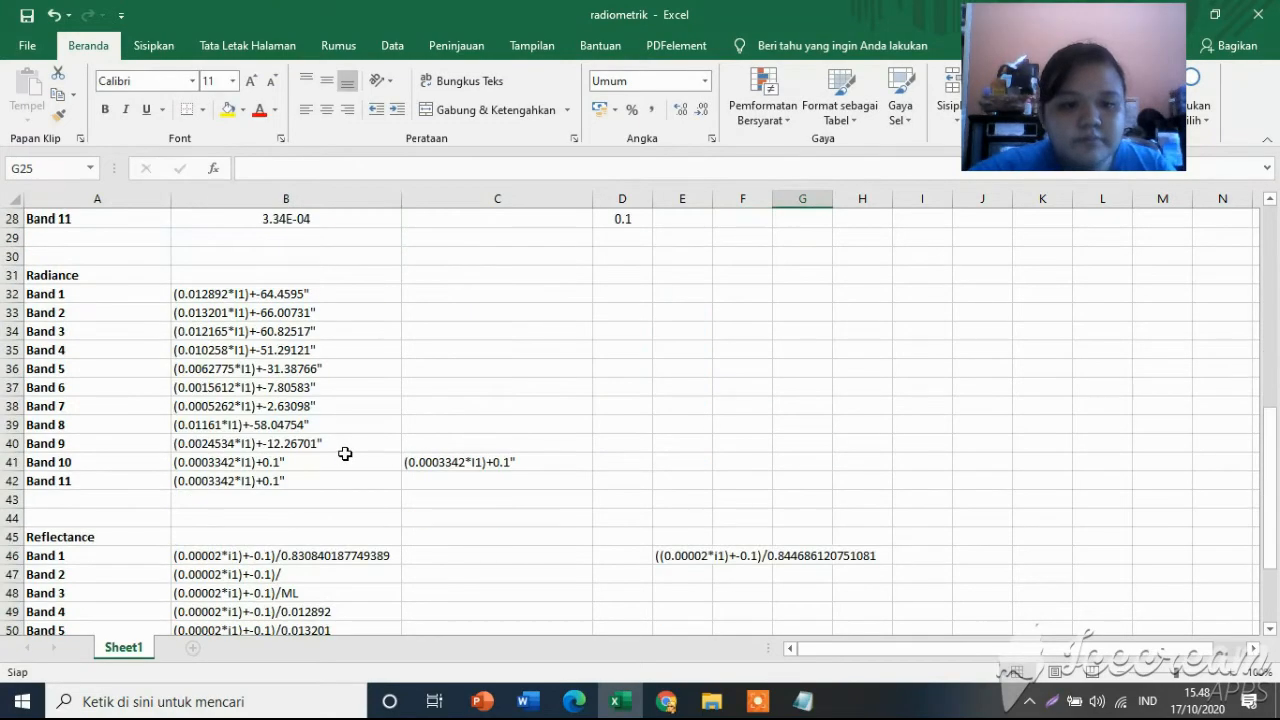
Compare the metadata file's radiance and reflectance rescaling coefficients with the band table and correction expressions in the workbook.
left_click(803, 700)
scroll(826, 503, "up", 3)
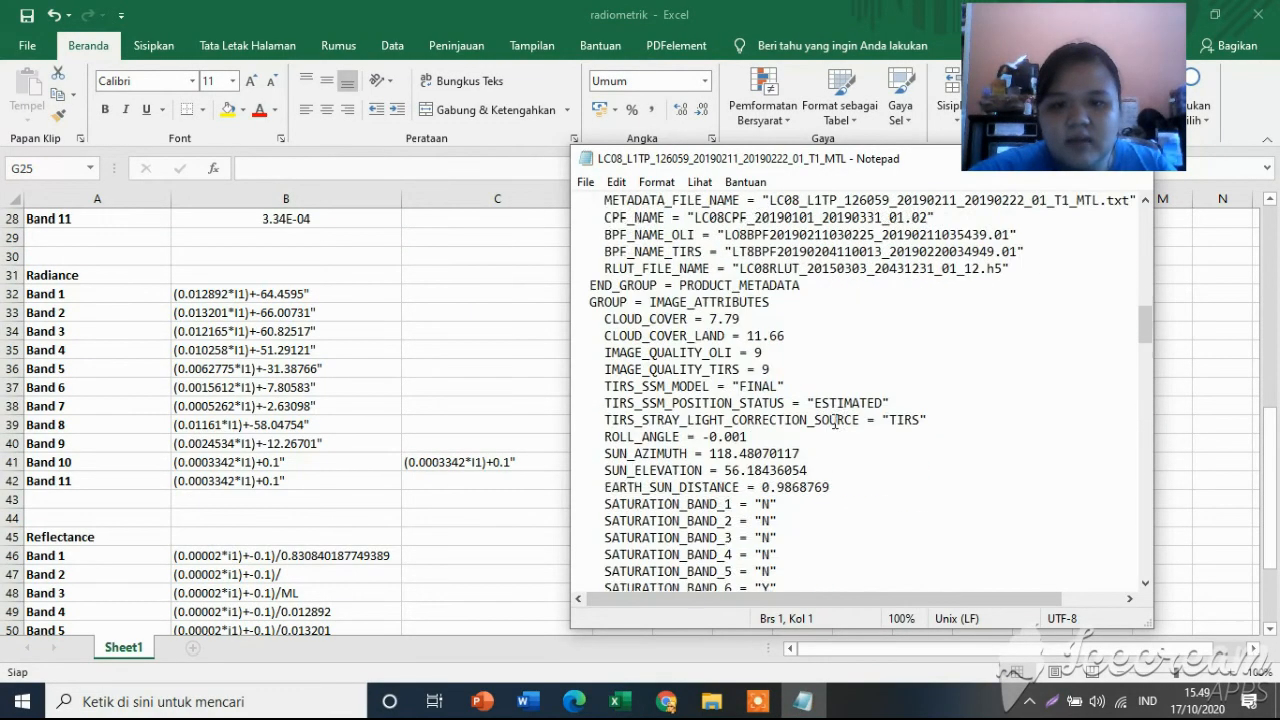
scroll(790, 470, "down", 14)
scroll(737, 425, "up", 3)
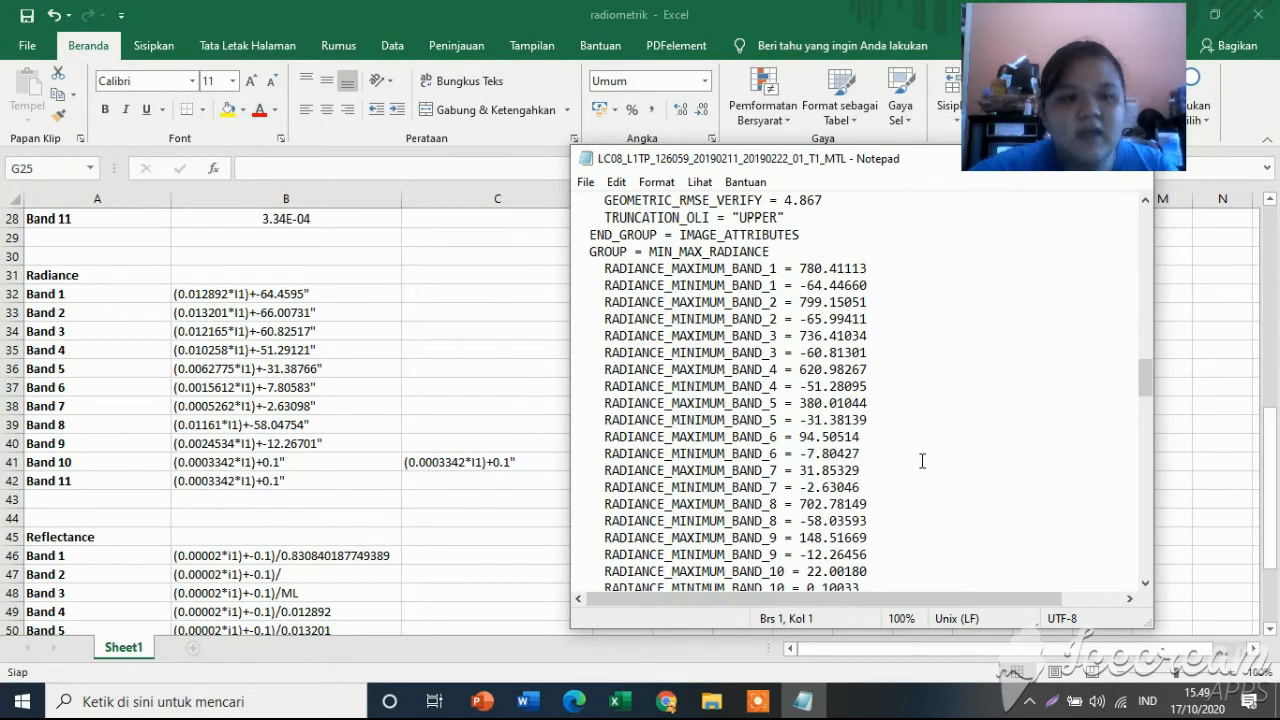
scroll(400, 500, "down", 7)
scroll(437, 440, "up", 5)
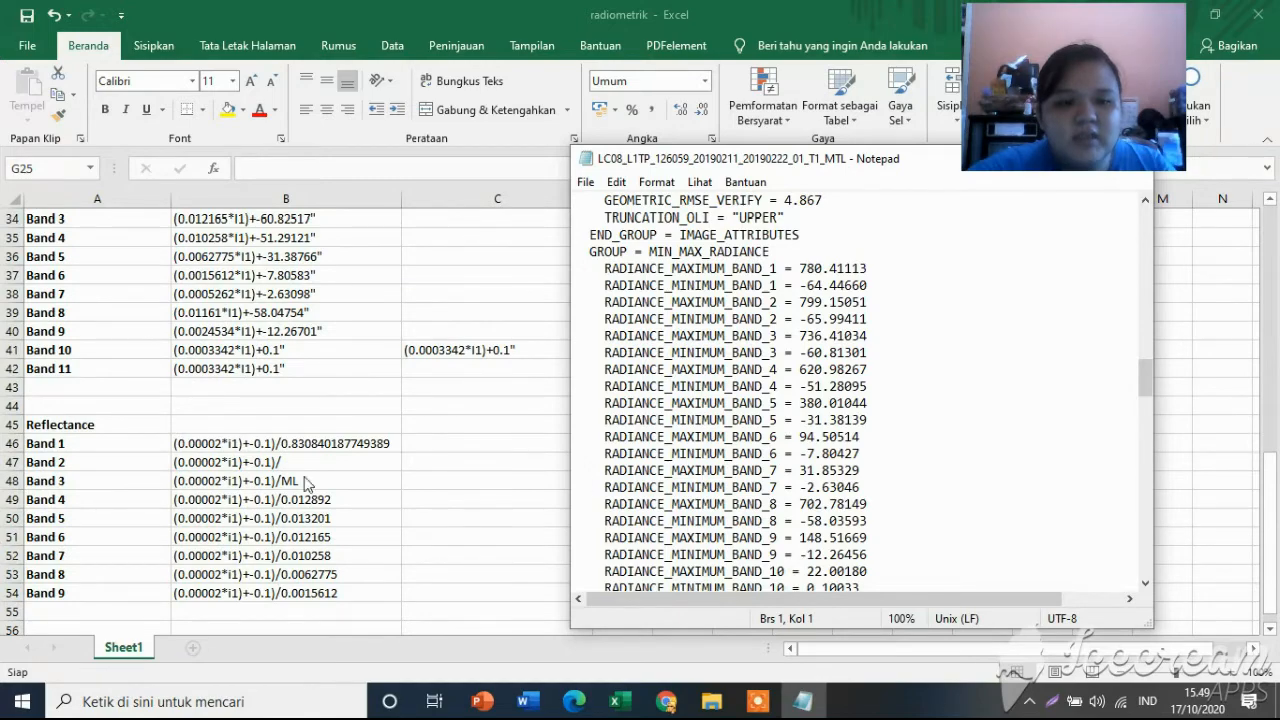
scroll(960, 500, "down", 19)
scroll(929, 478, "down", 6)
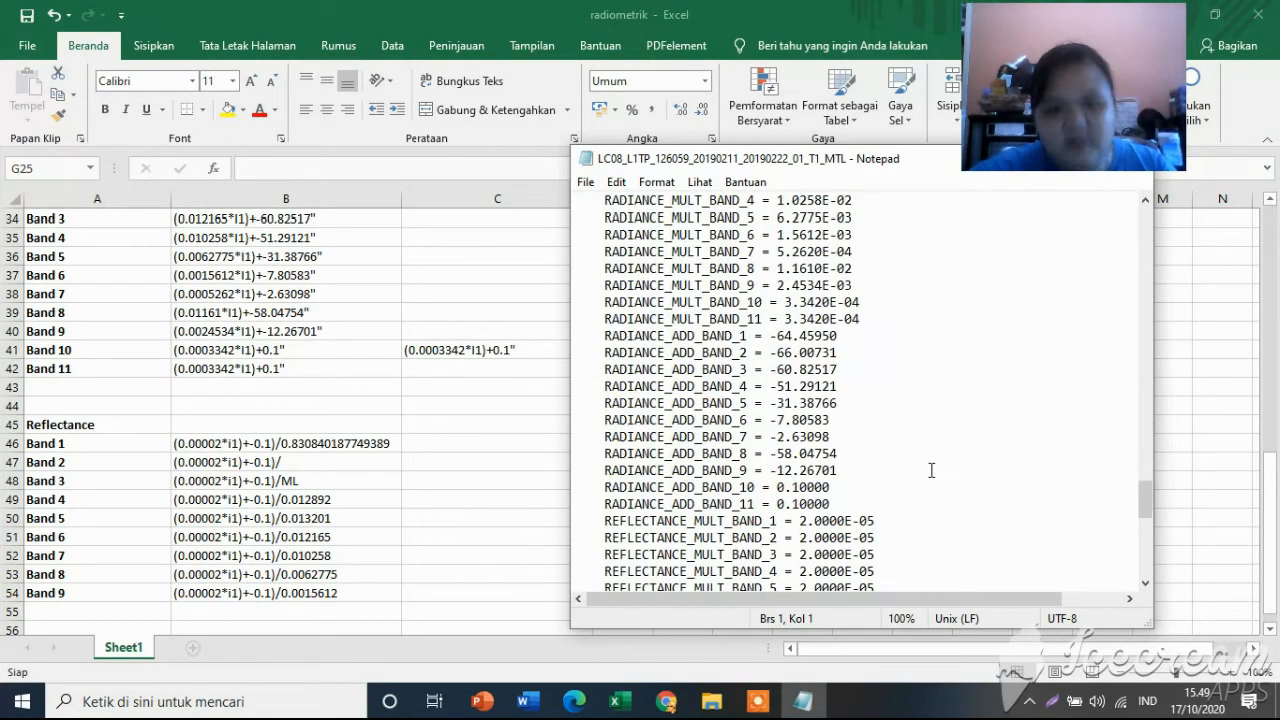
scroll(931, 471, "up", 2)
scroll(185, 348, "up", 6)
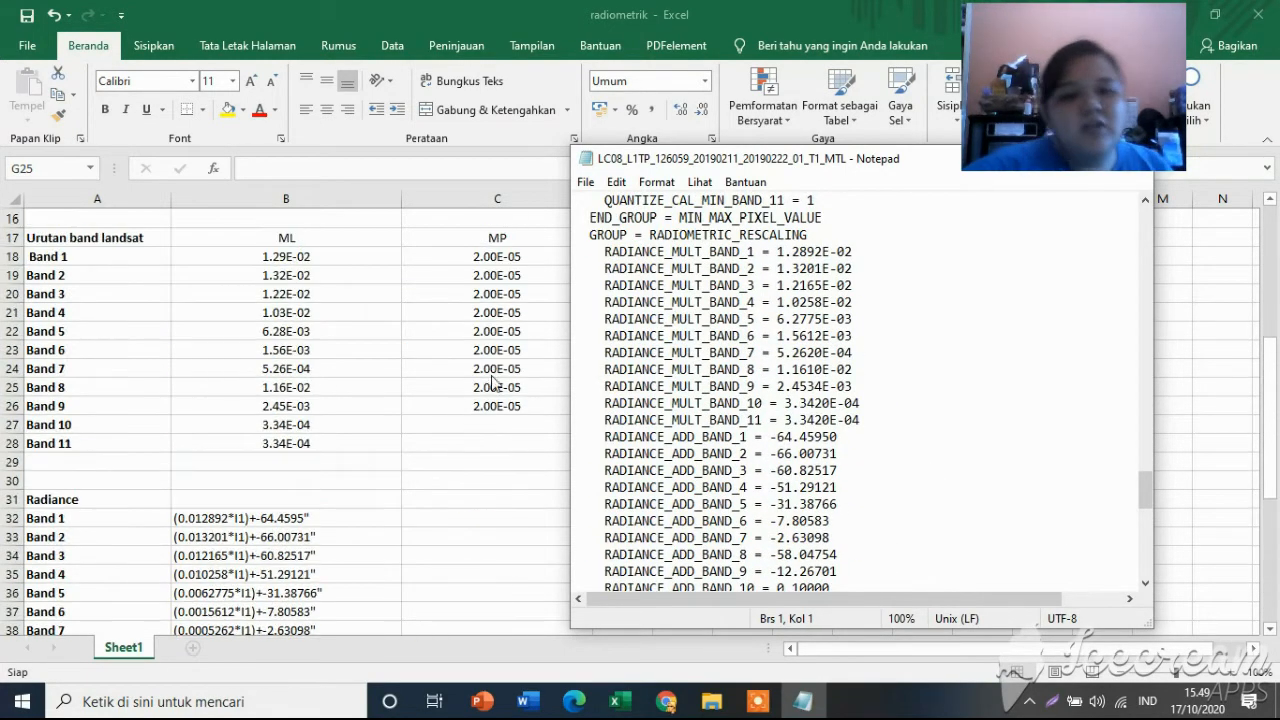
Move the metadata window aside, and minimise the metadata file, the workbook and the Landsat folder to reach the desktop.
left_click_drag(745, 168, 417, 204)
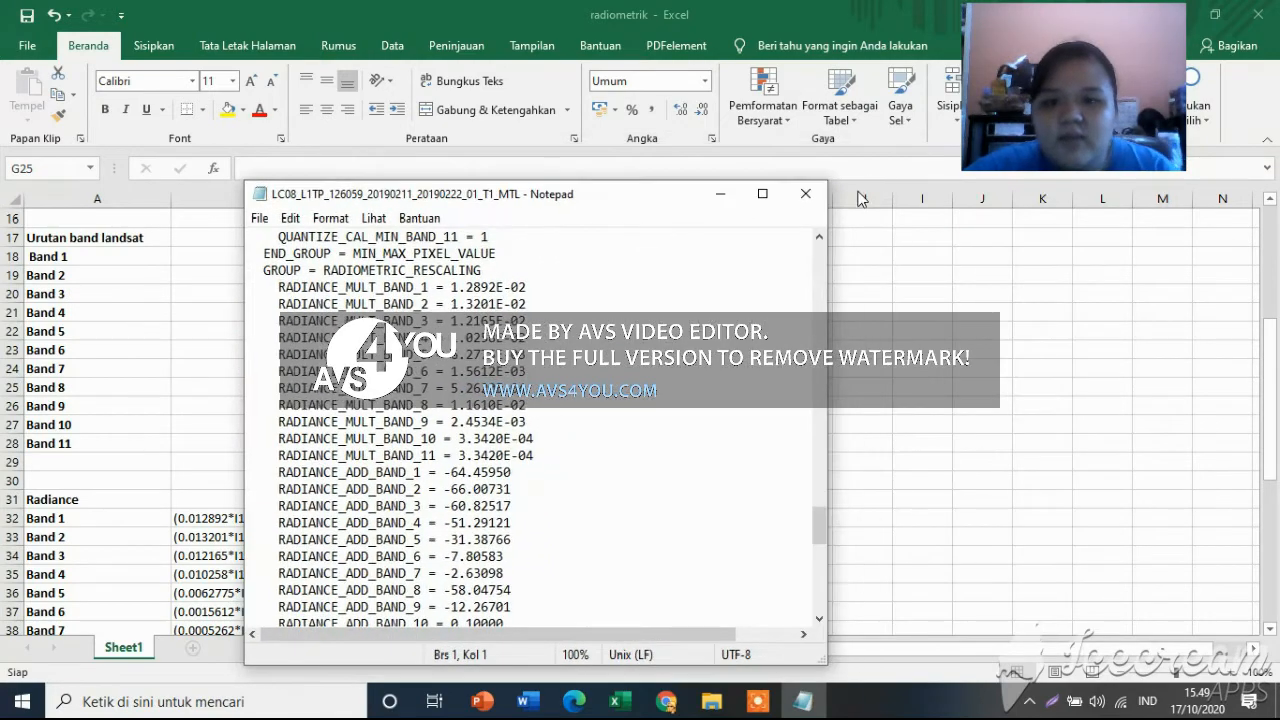
left_click(737, 191)
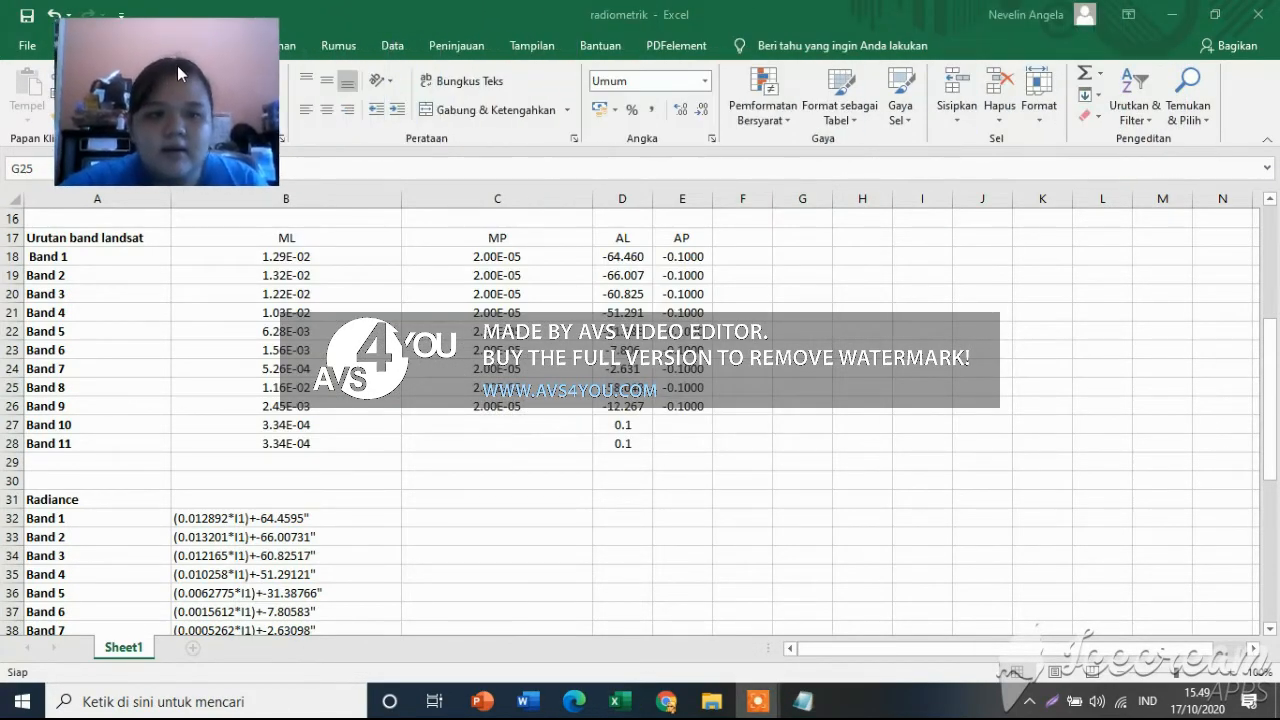
left_click(1172, 20)
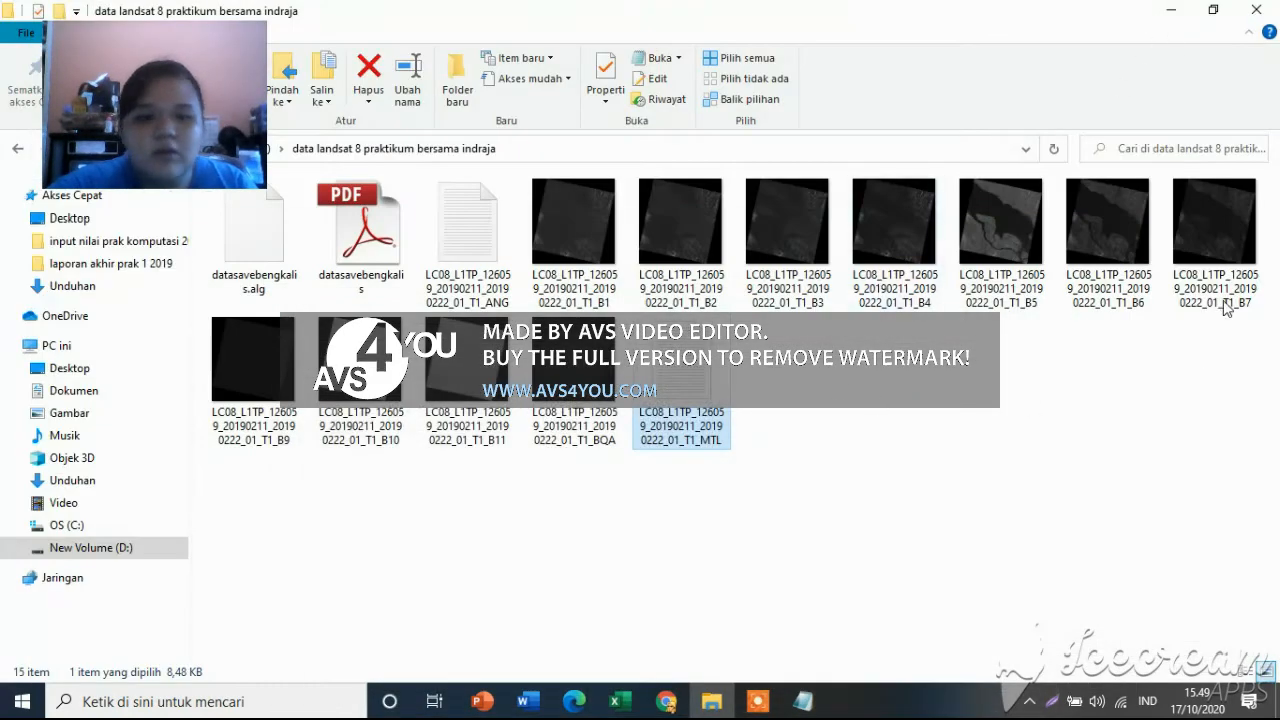
left_click(1170, 17)
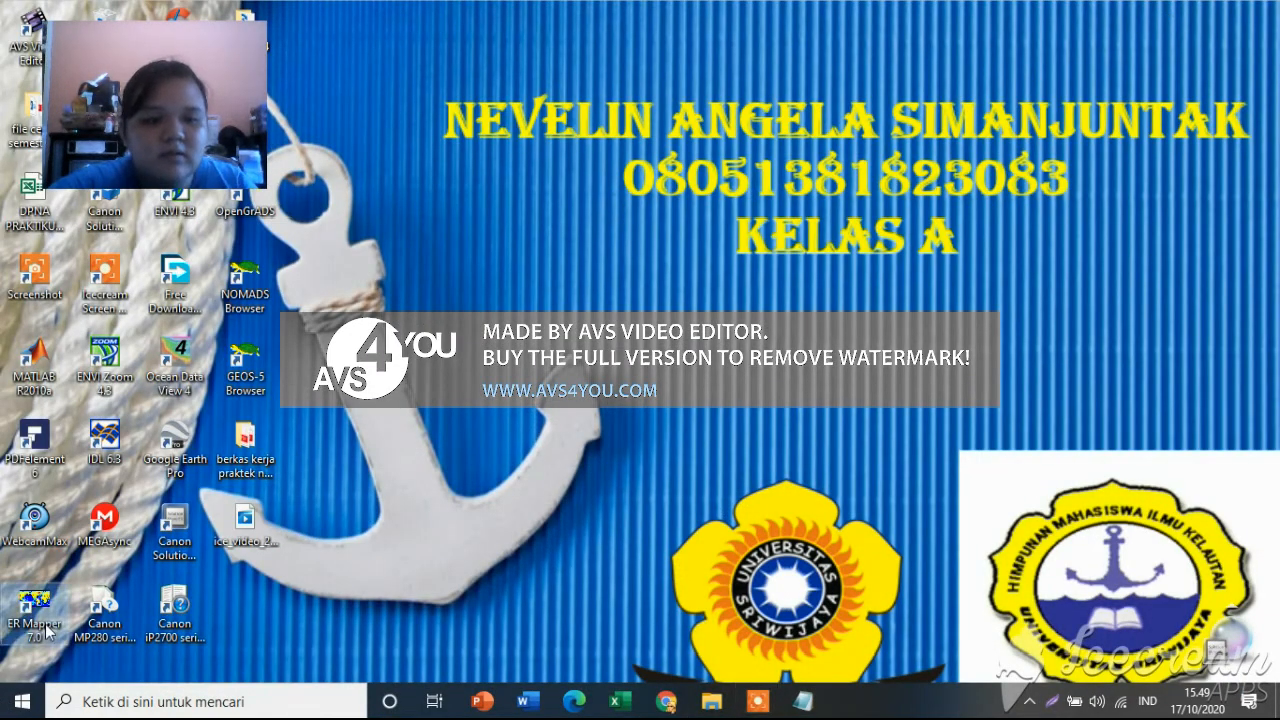
mouse_move(760, 703)
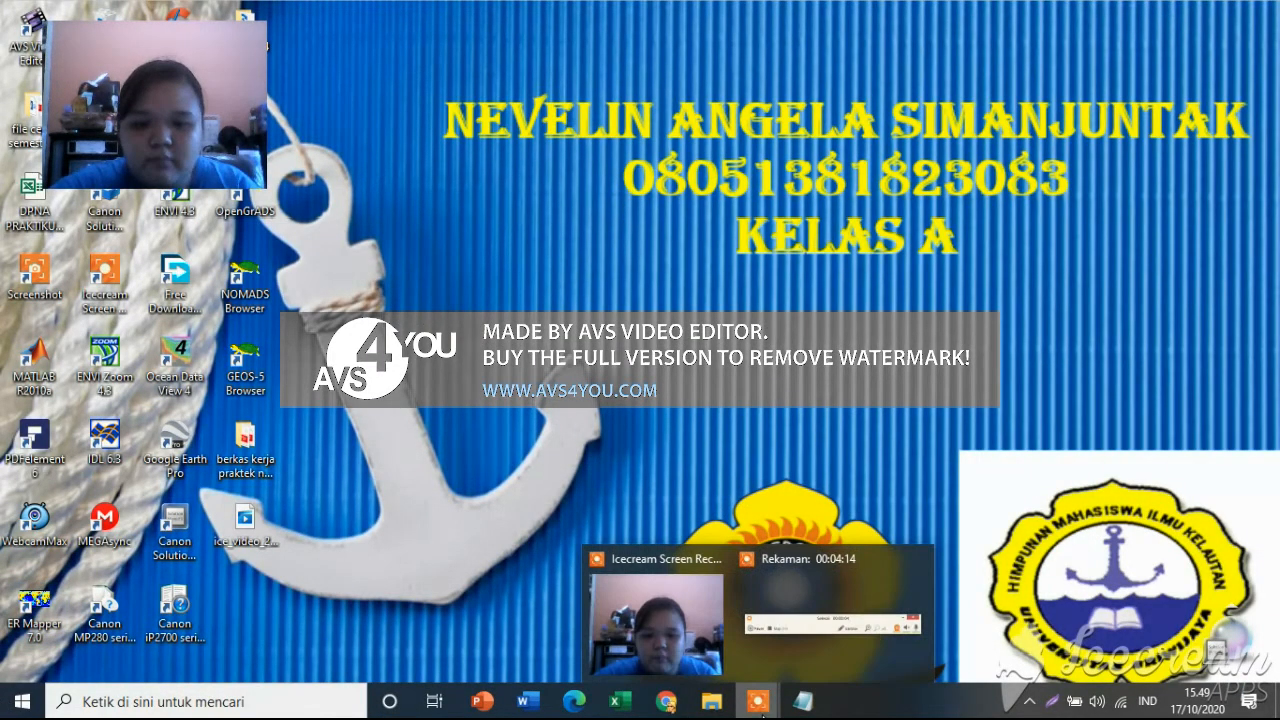
left_click(833, 650)
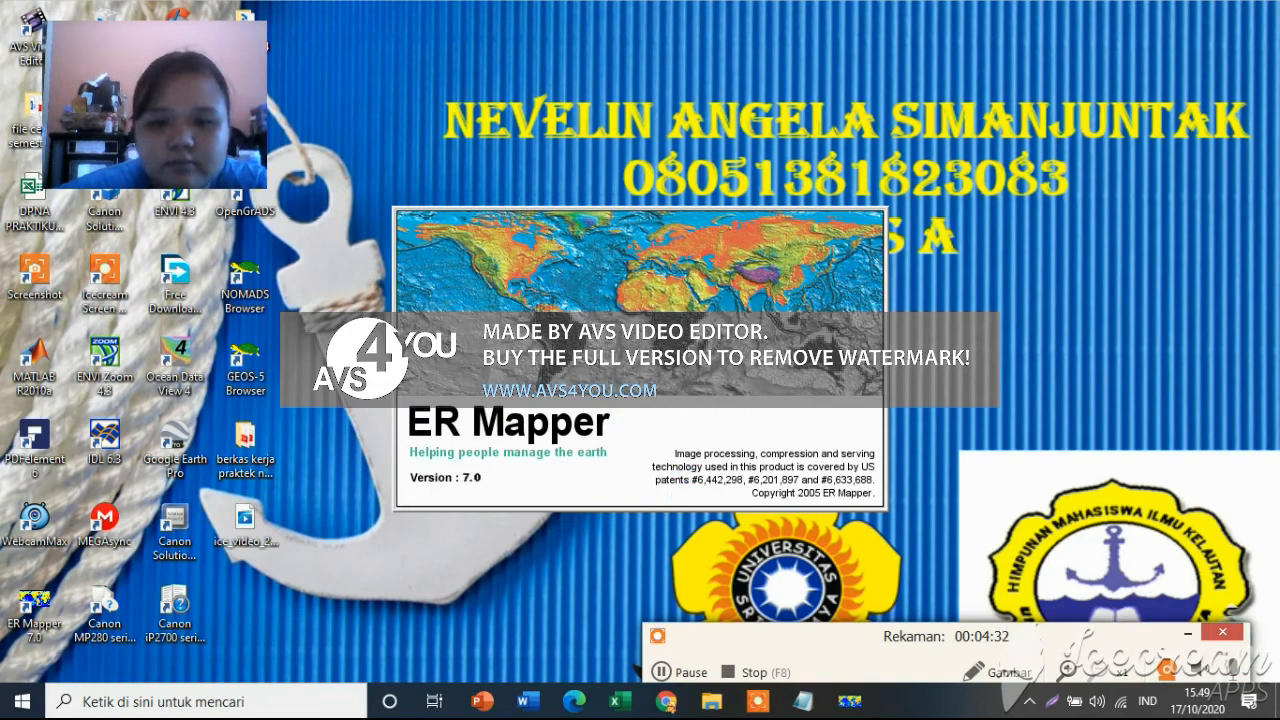
left_click(662, 672)
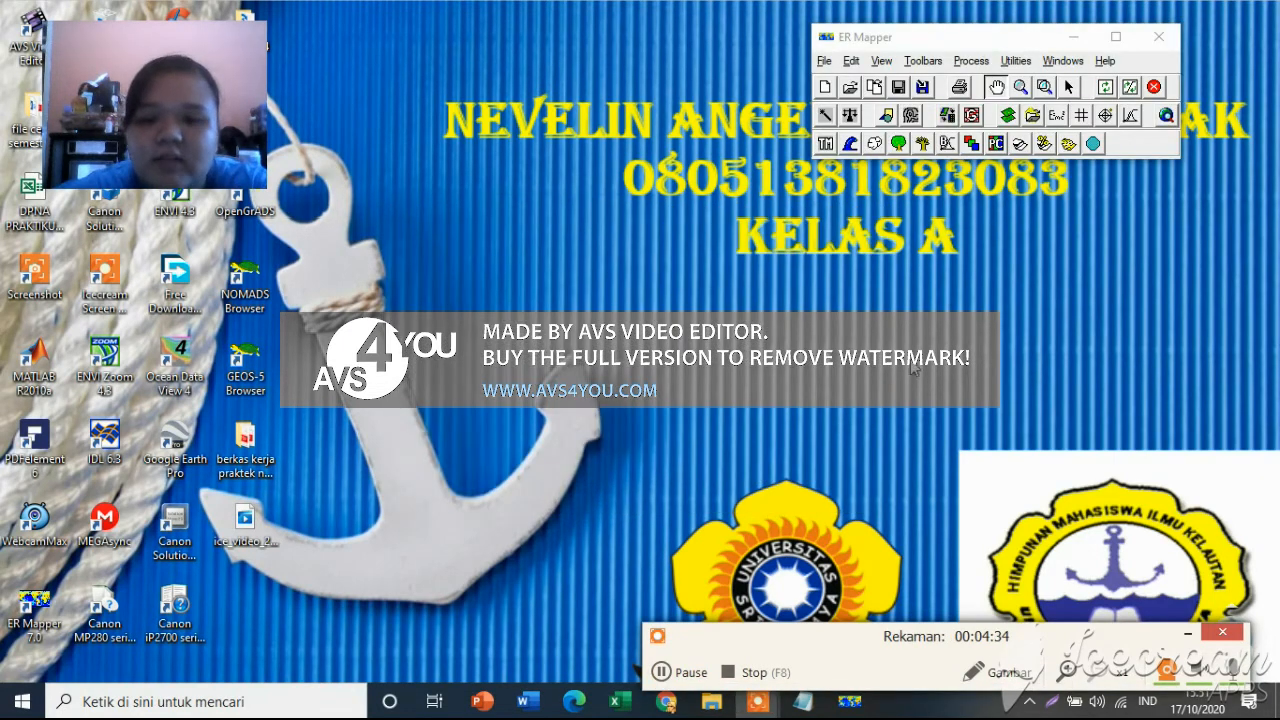
Reposition the ER Mapper main window slightly and open the Algorithm window with a new empty image window.
left_click_drag(912, 40, 906, 52)
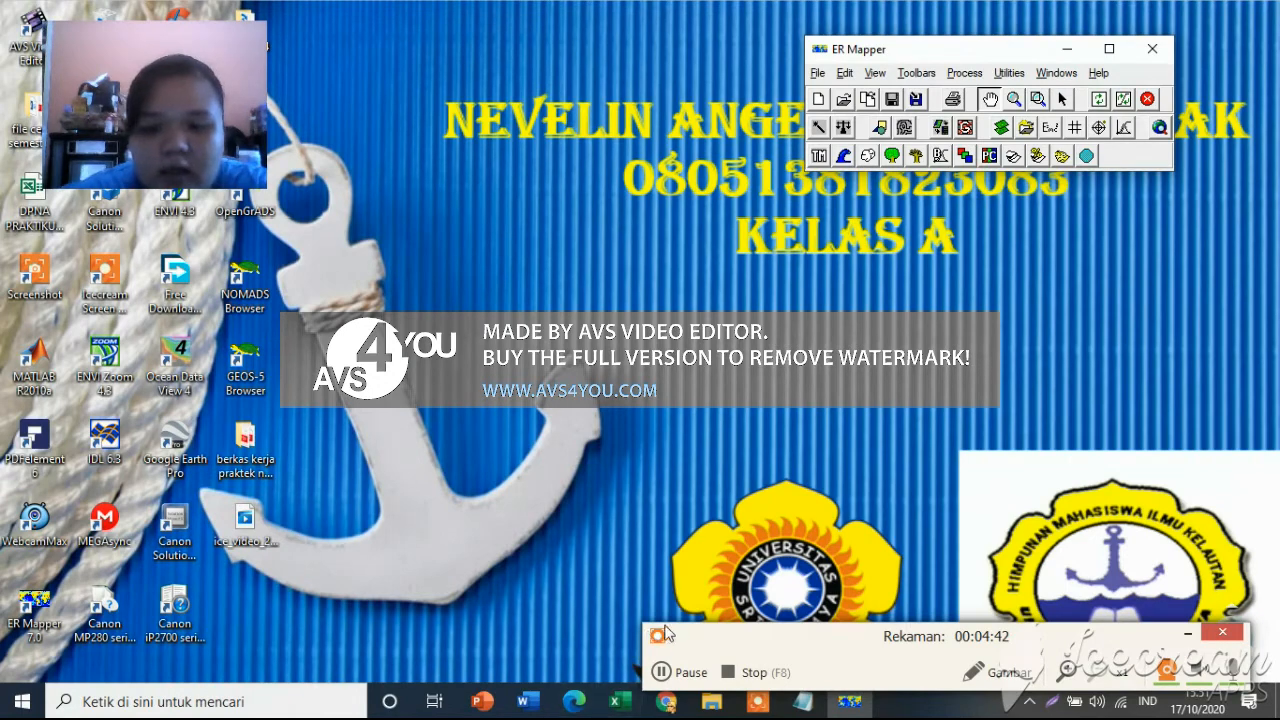
left_click(665, 674)
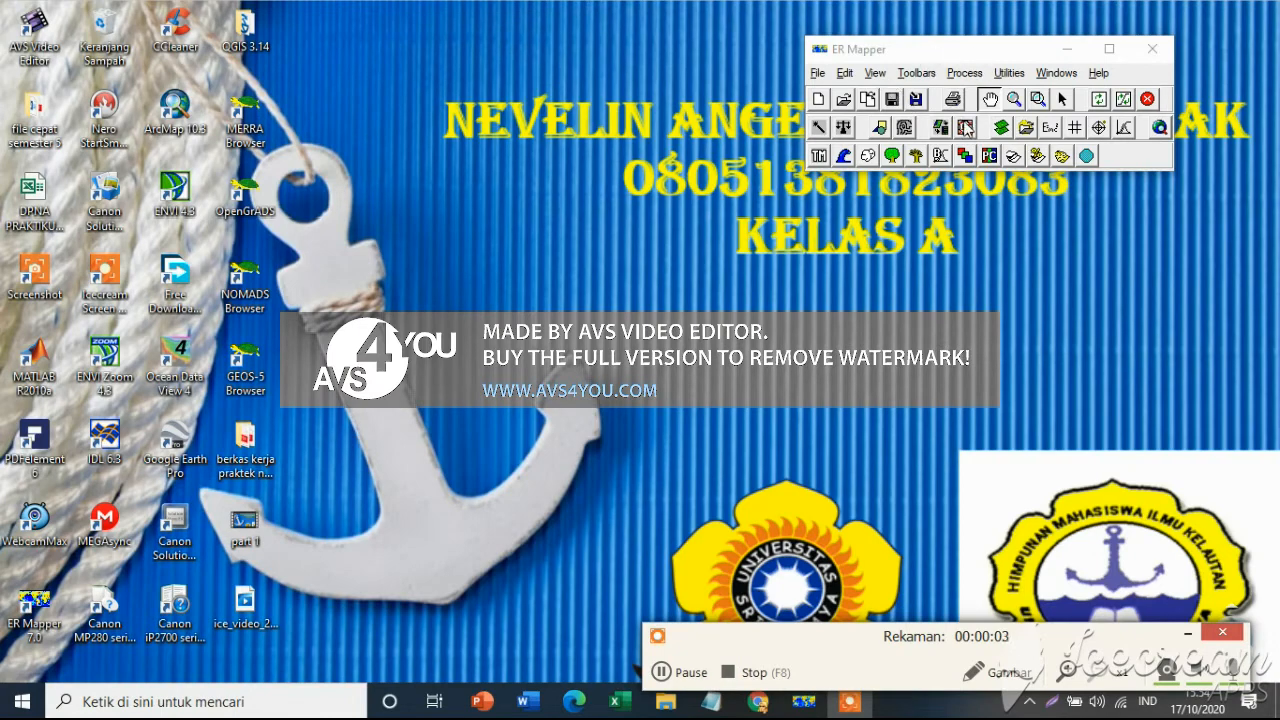
left_click(1008, 128)
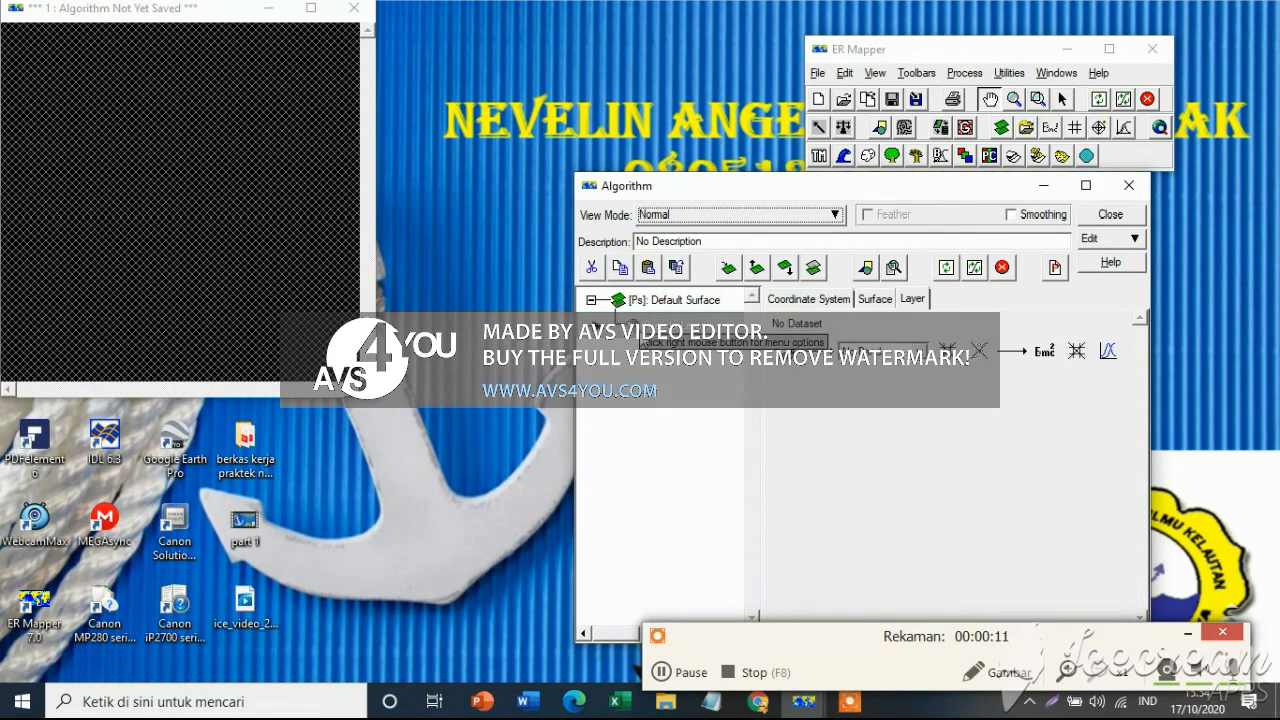
left_click(680, 672)
key("F7")
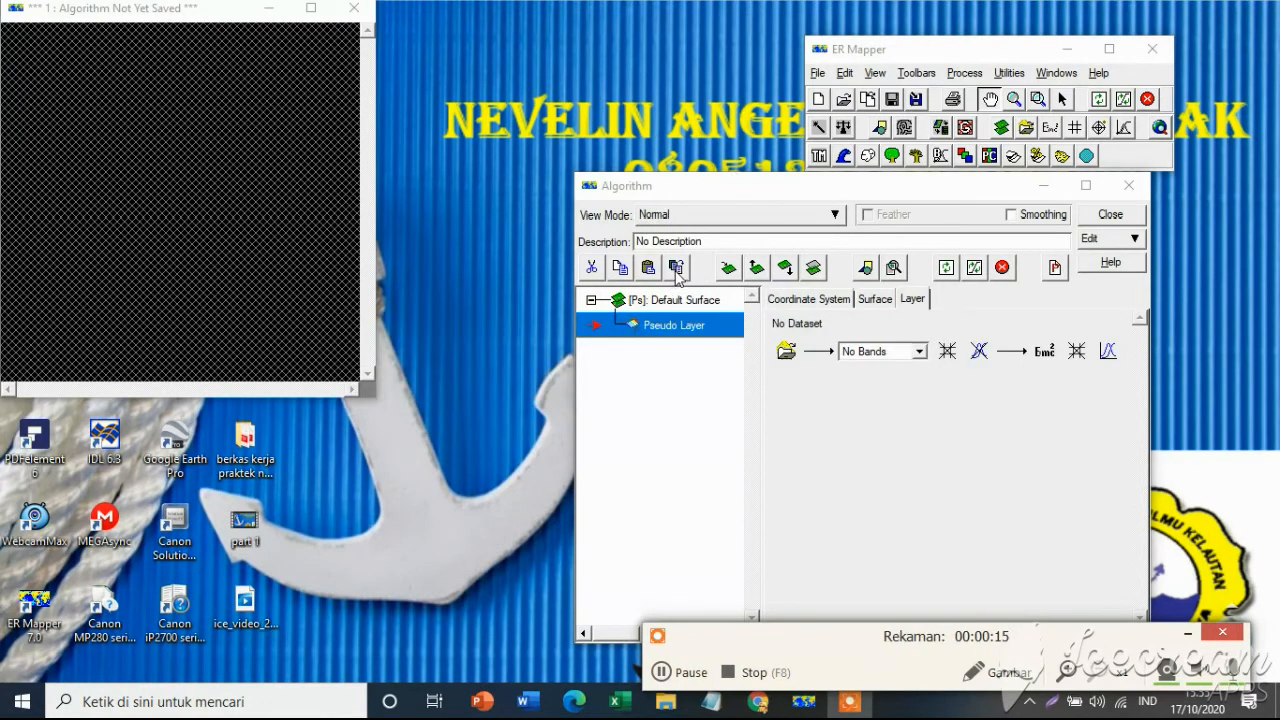
Duplicate the pseudo layer under Default Surface until the algorithm holds seven pseudo layers.
left_click(676, 271)
left_click(676, 271)
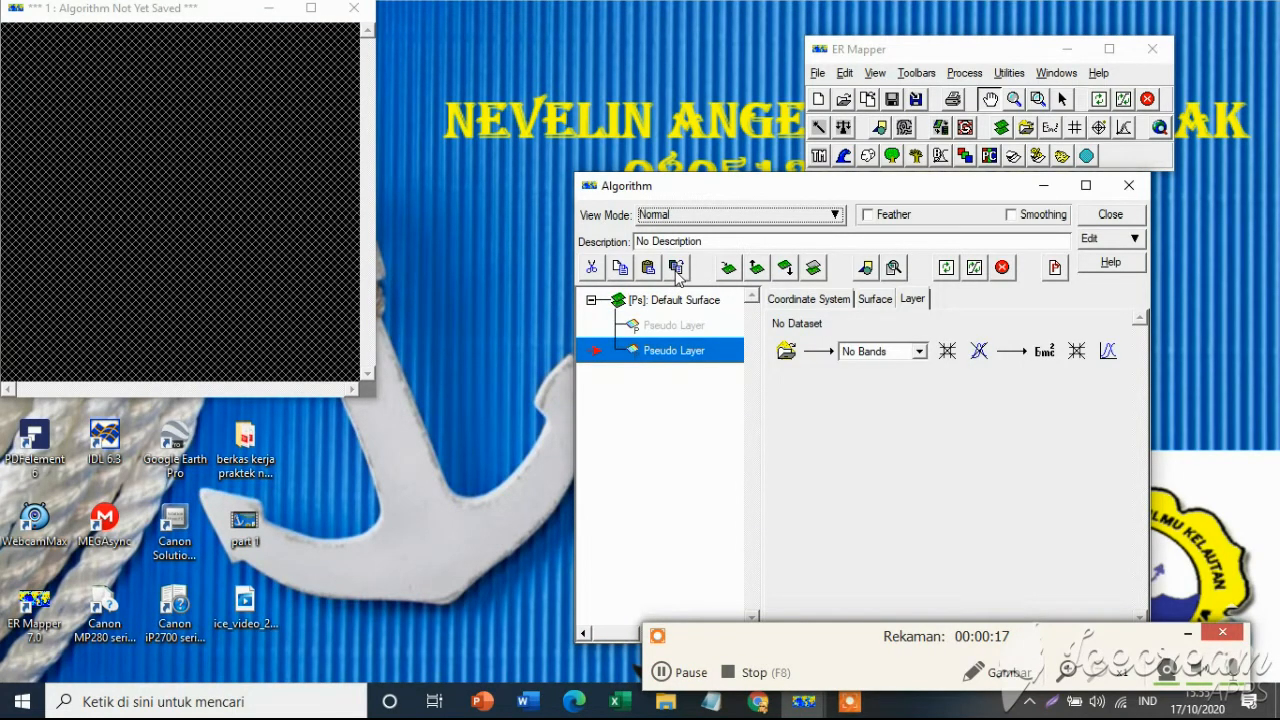
left_click(676, 271)
left_click(676, 271)
left_click(676, 271)
left_click(676, 271)
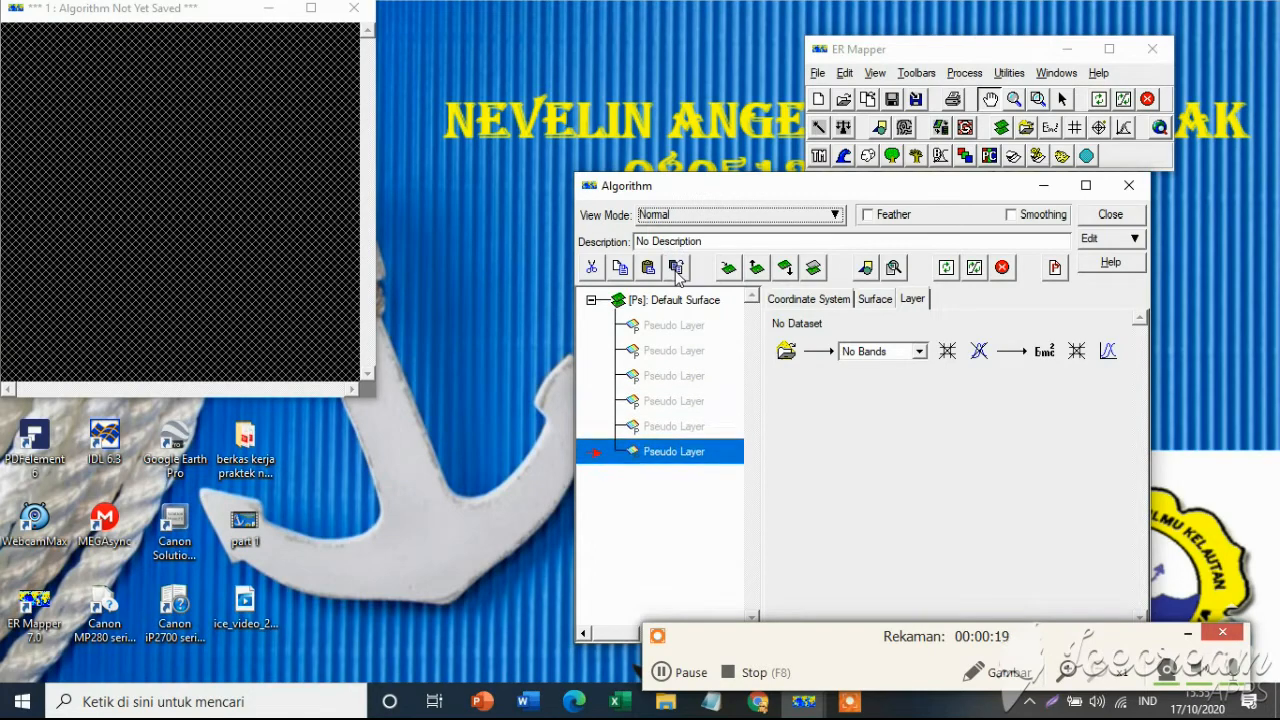
left_click(676, 271)
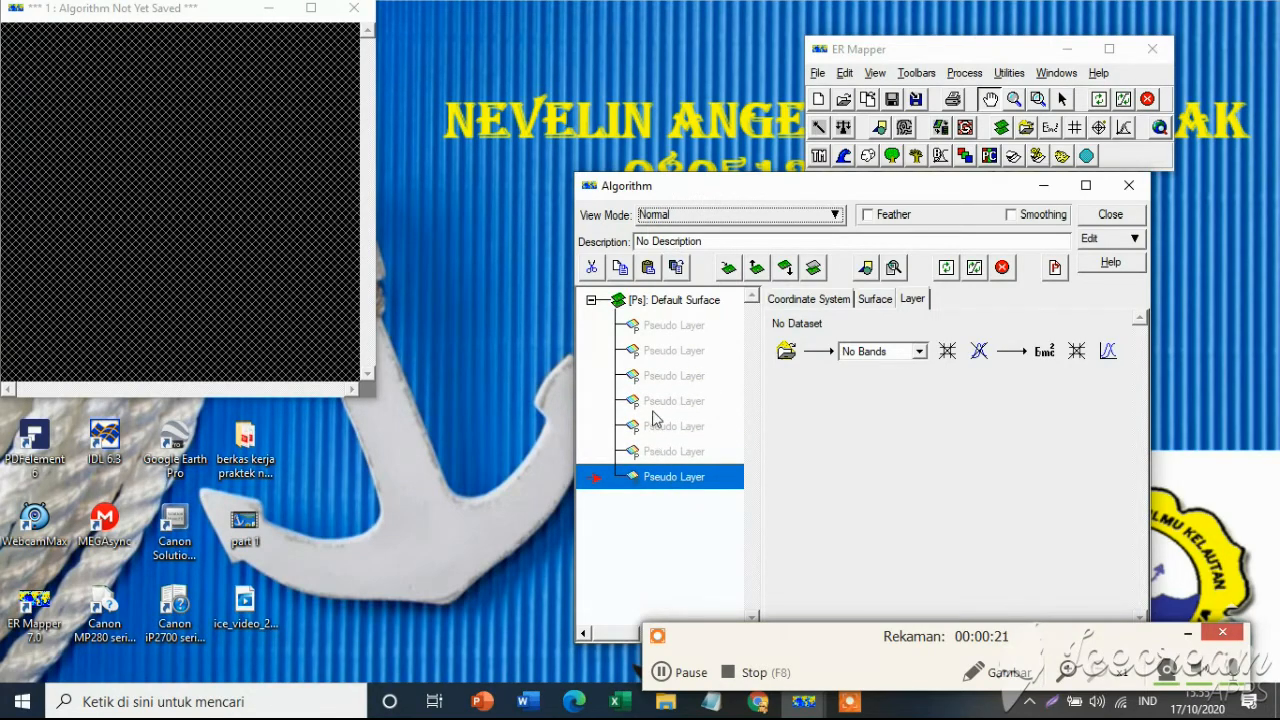
Rename the first two pseudo layers band 1 and band 2.
left_click(657, 326)
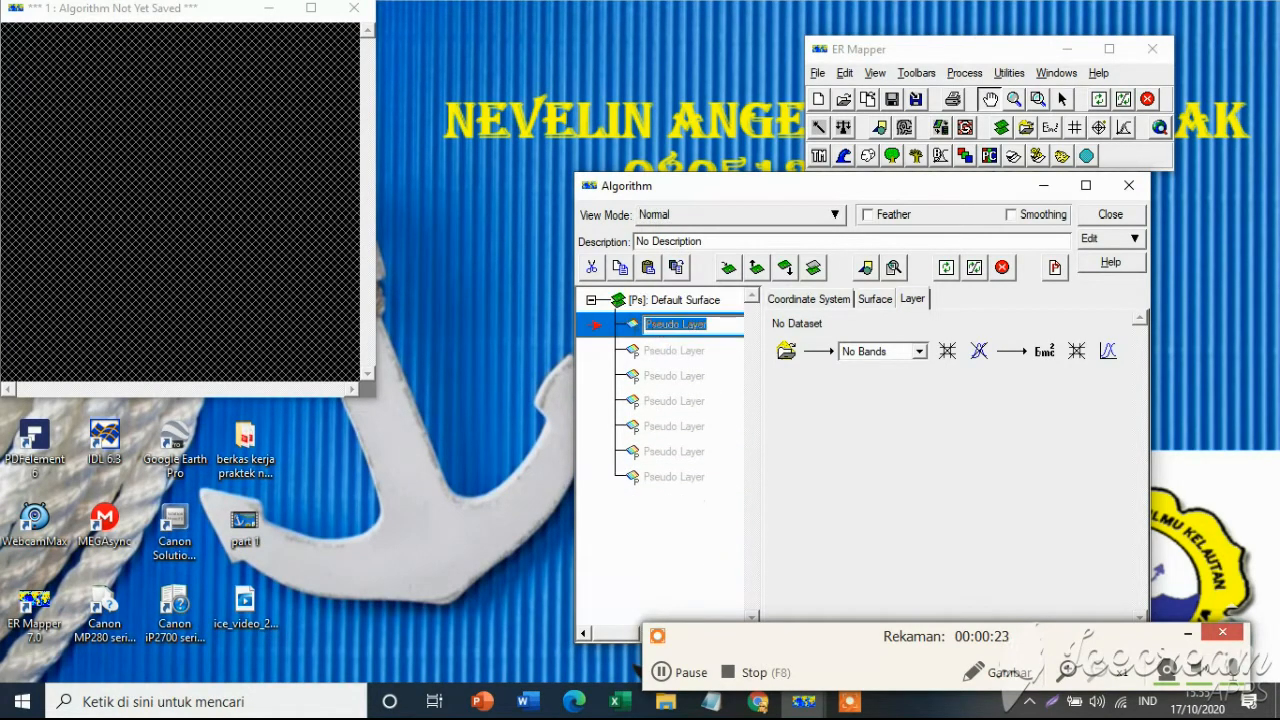
type("band 1")
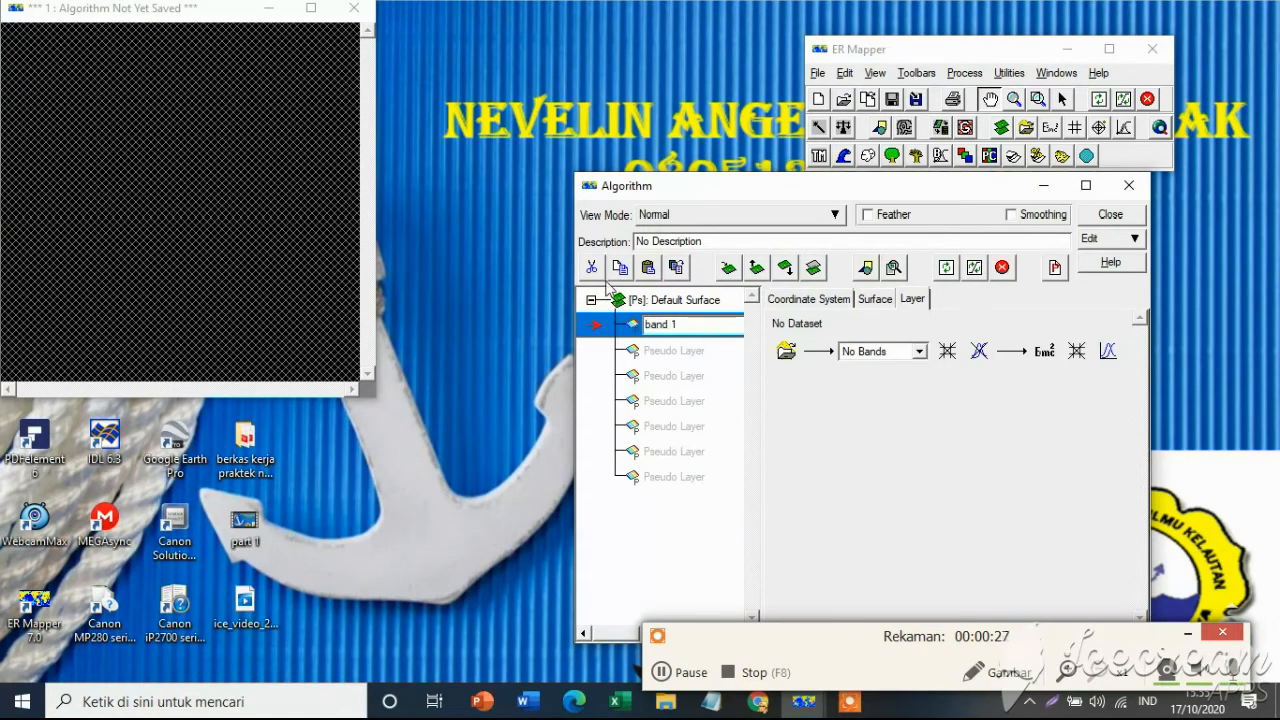
left_click(676, 350)
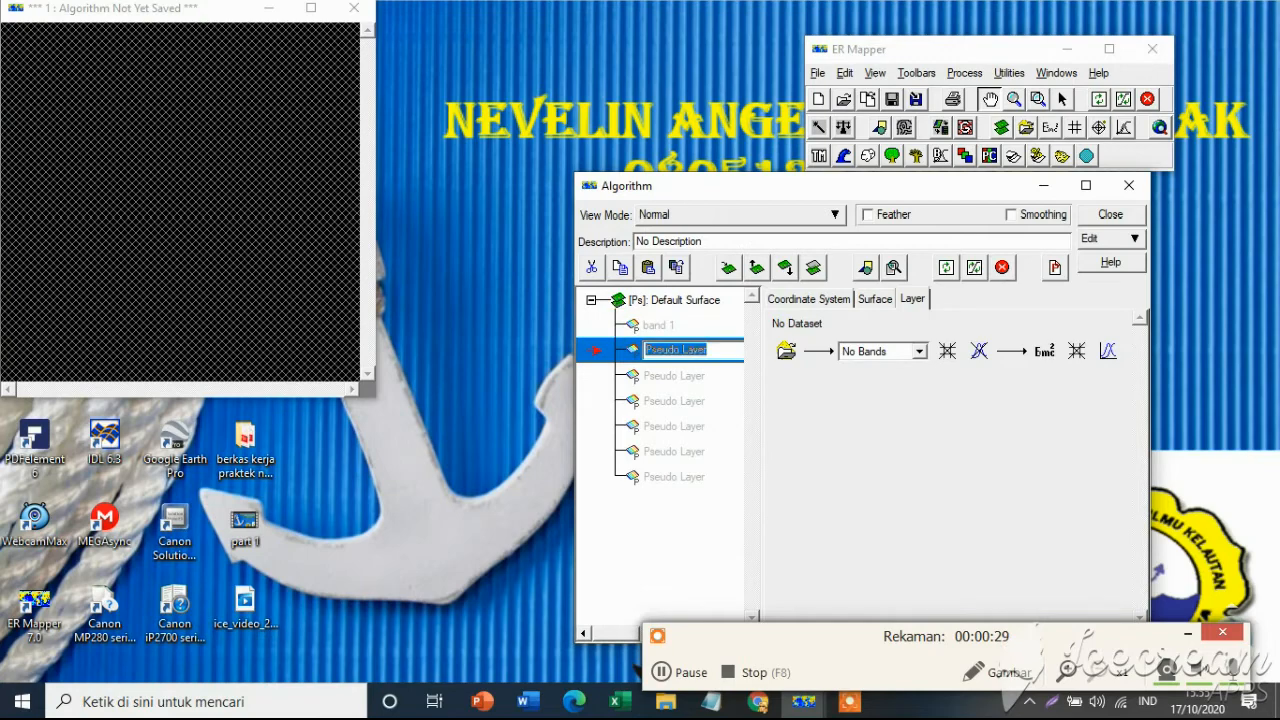
type("ban")
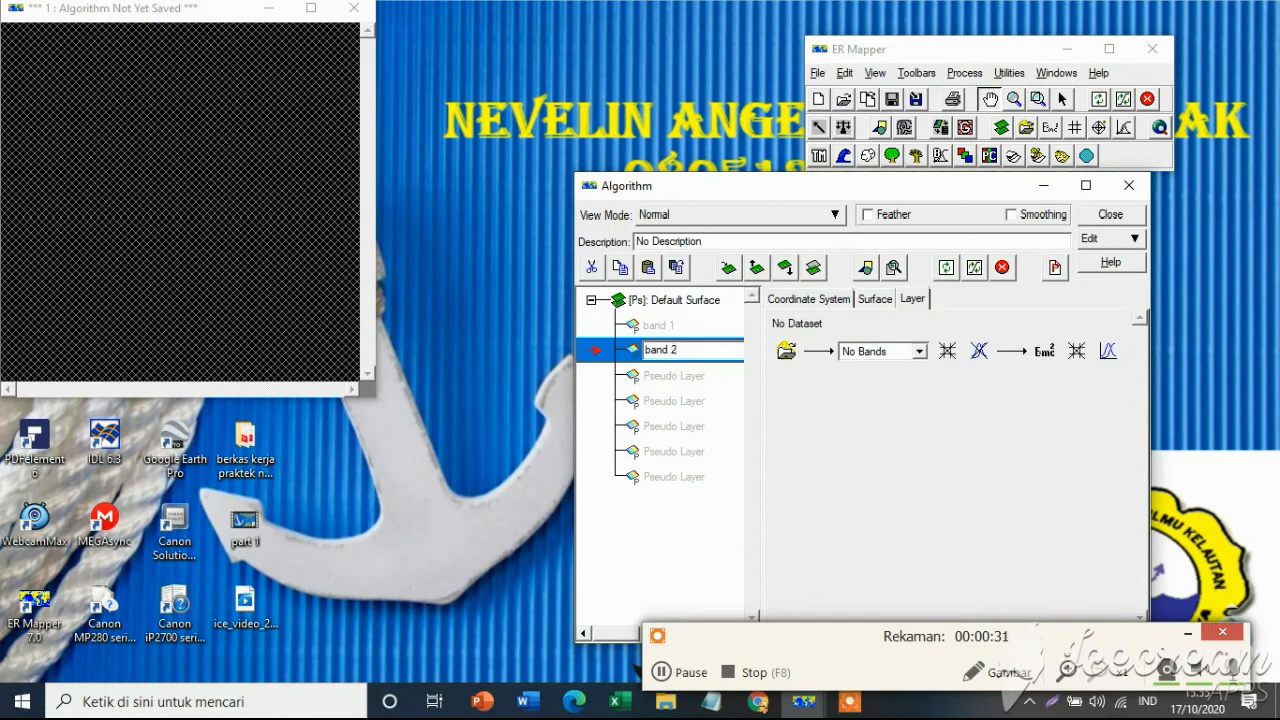
type("d 2")
left_click(661, 672)
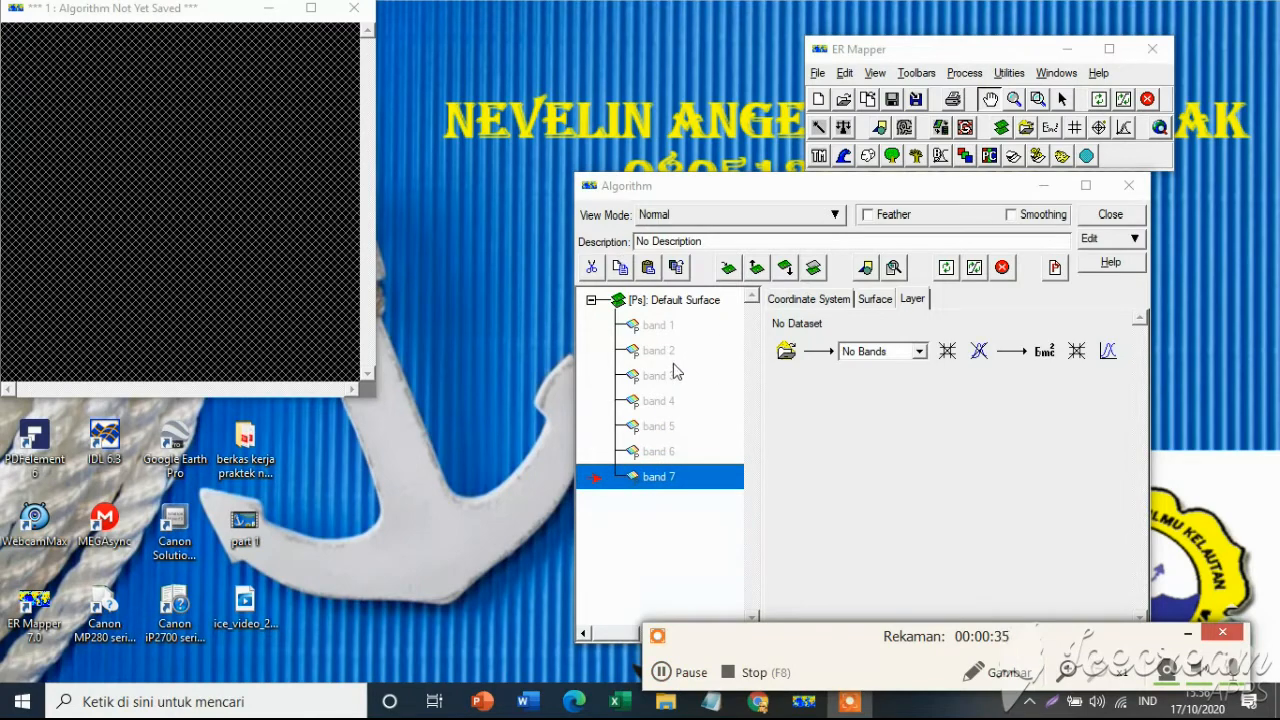
For the band 1 layer, open the raster dataset chooser and browse to D:\data landsat 8 praktikum bersama indraja.
left_click(670, 328)
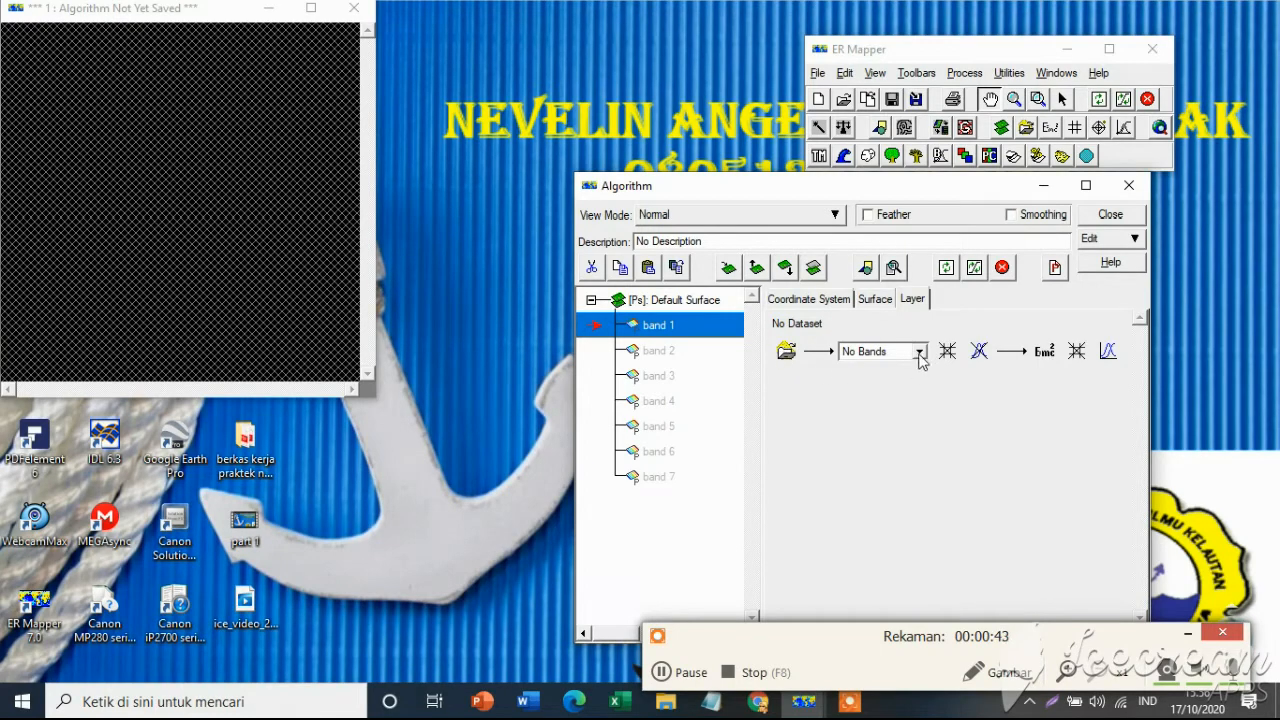
left_click(788, 353)
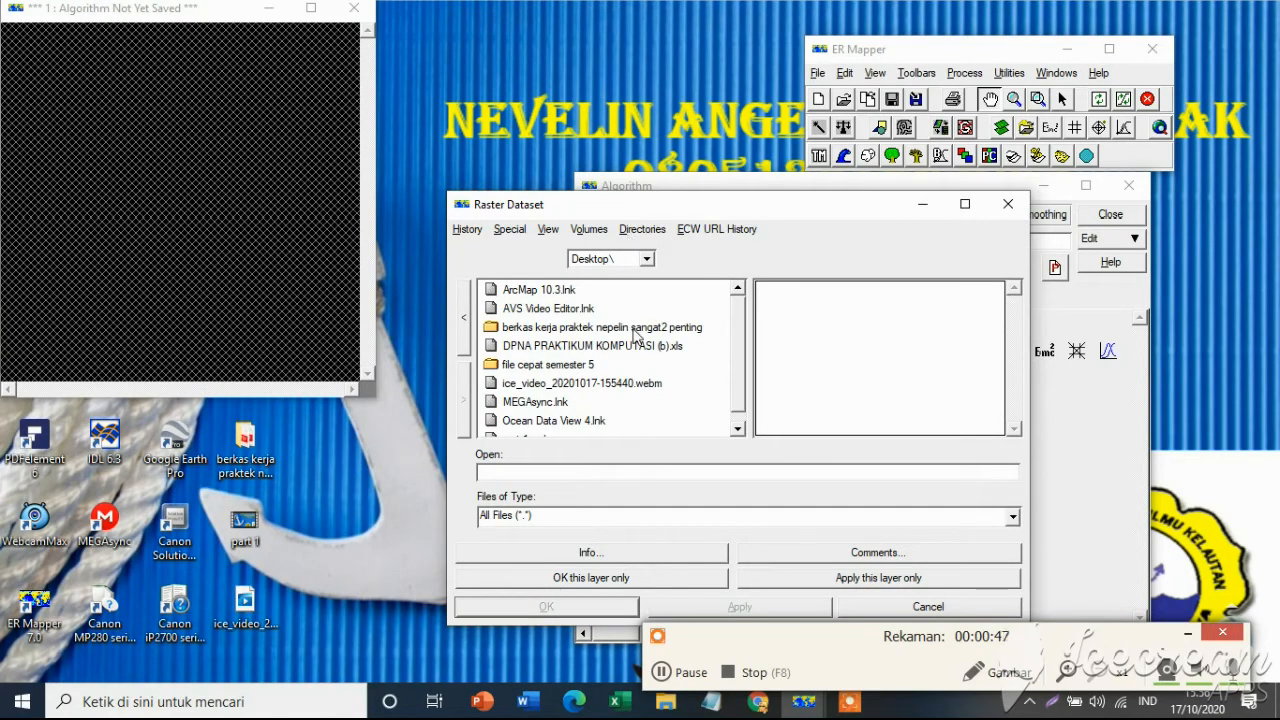
left_click(646, 259)
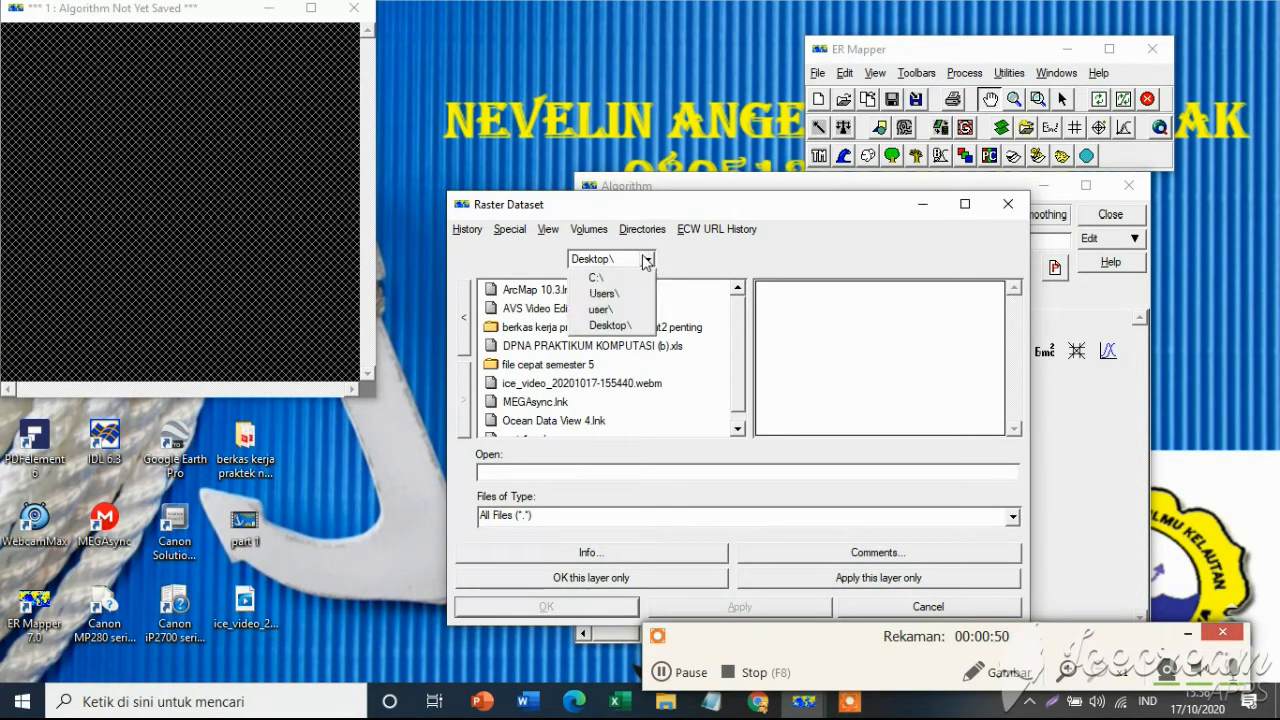
left_click(589, 229)
mouse_move(630, 230)
mouse_move(589, 229)
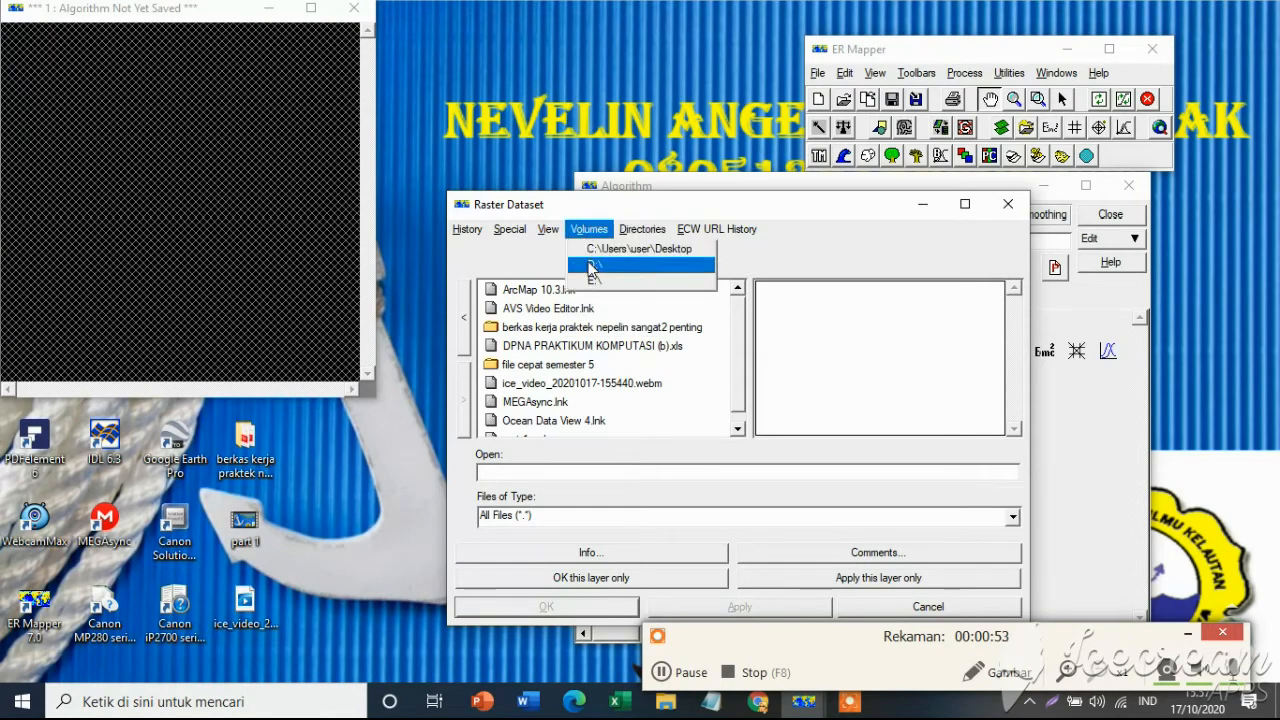
left_click(600, 265)
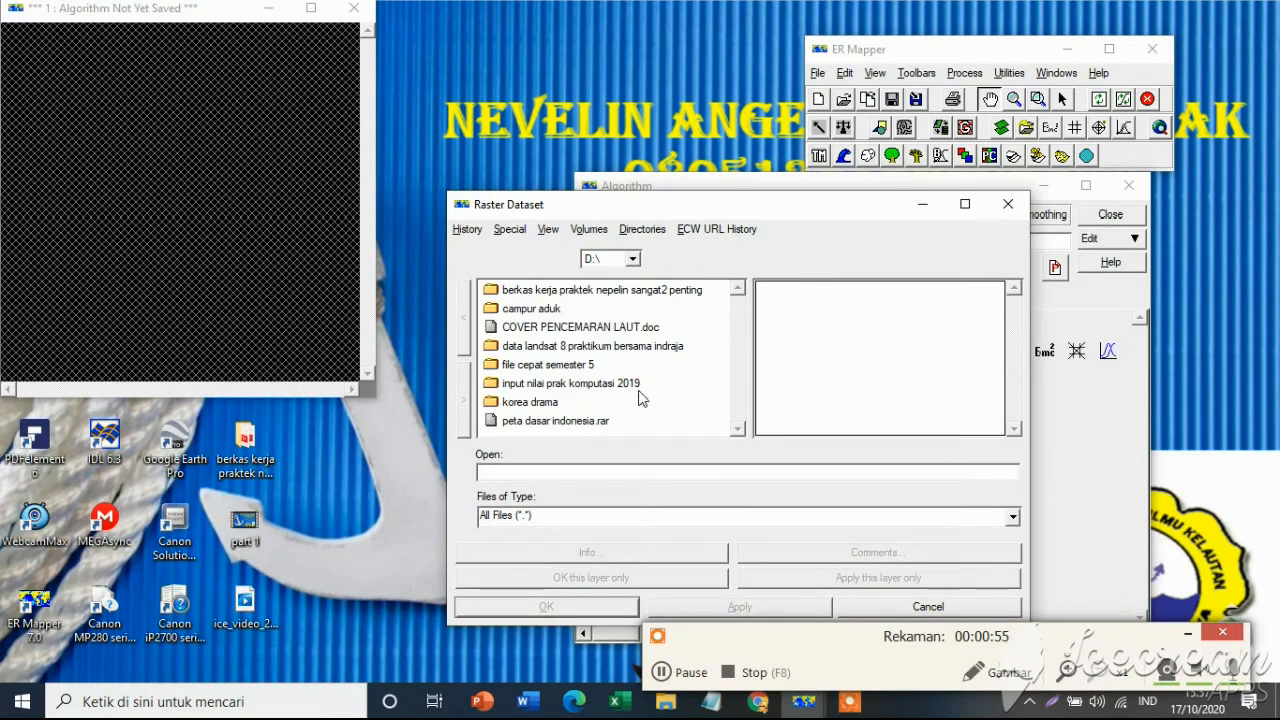
double_click(548, 362)
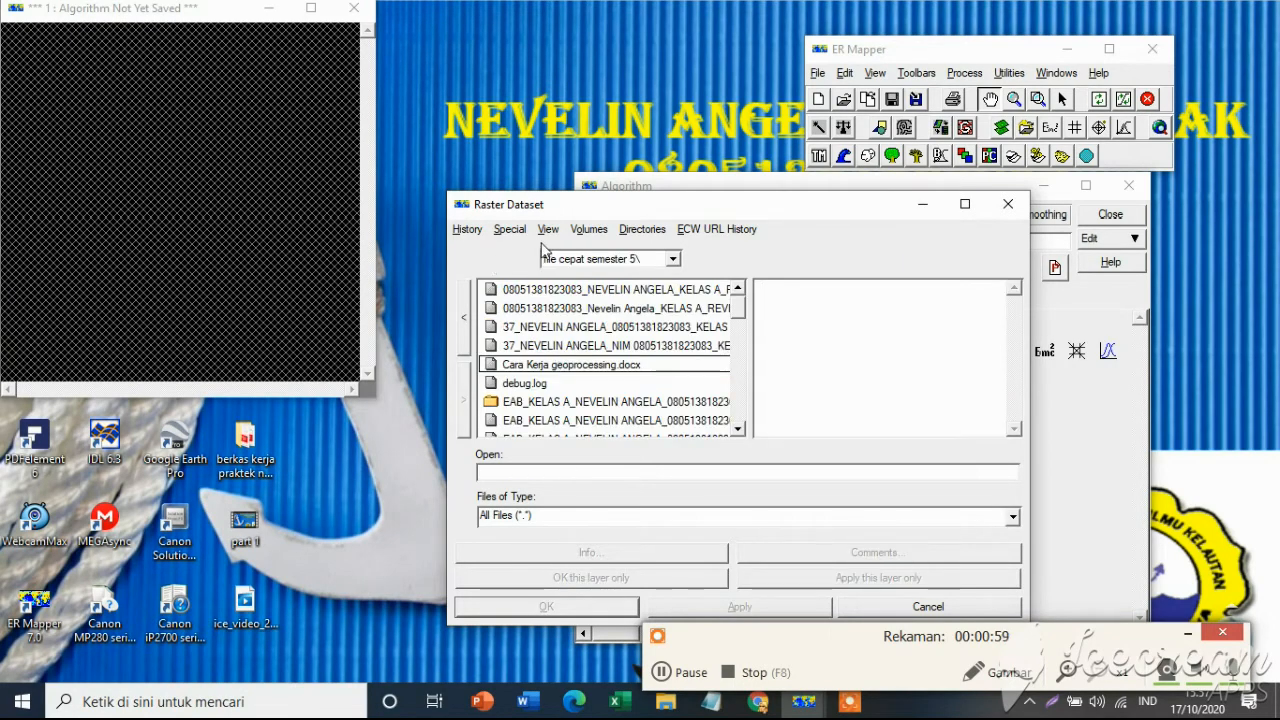
left_click(465, 322)
left_click(582, 349)
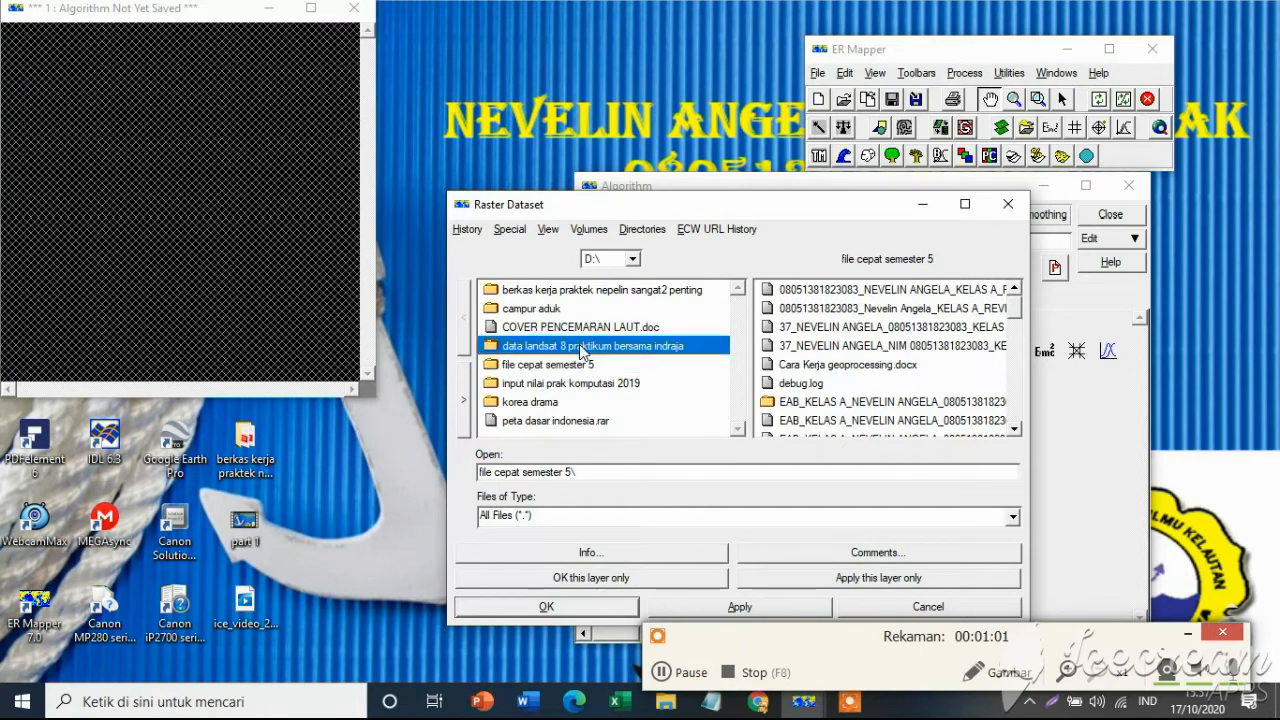
double_click(582, 349)
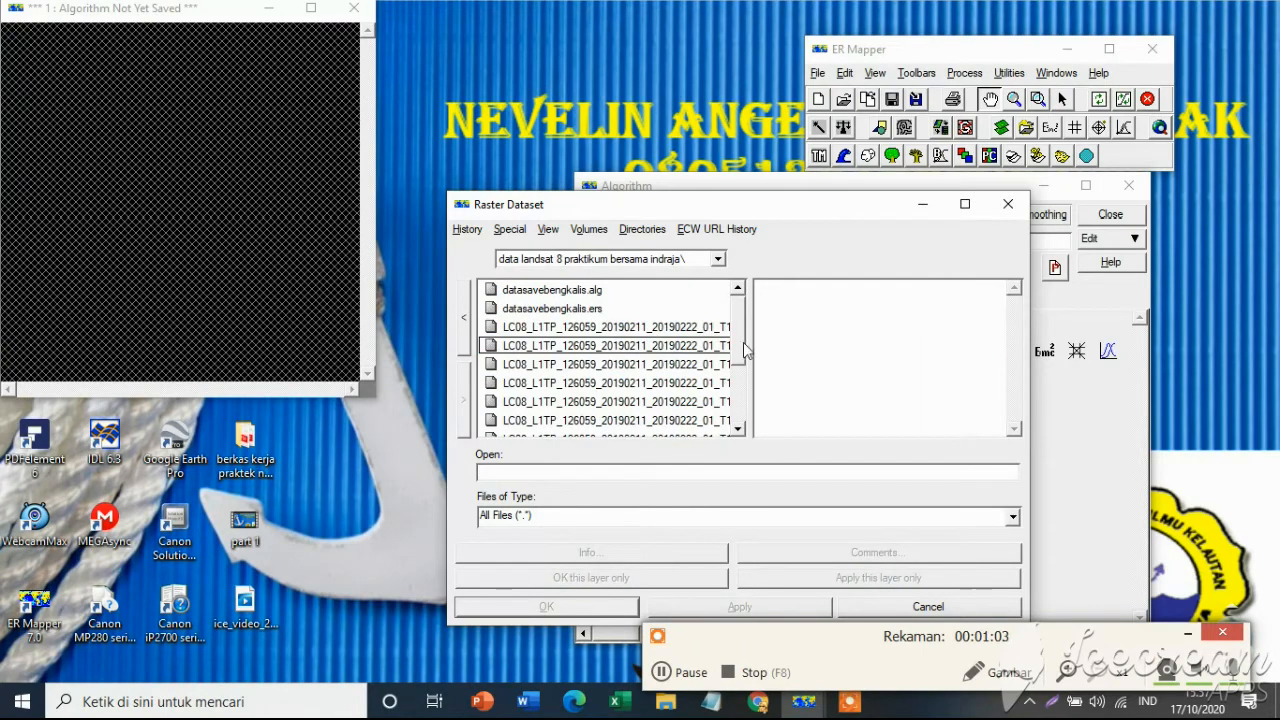
Load LC08_L1TP_126059_20190211_20190222_01_T1_B1.TIF into the band 1 layer only.
left_click_drag(743, 345, 740, 305)
left_click(698, 328)
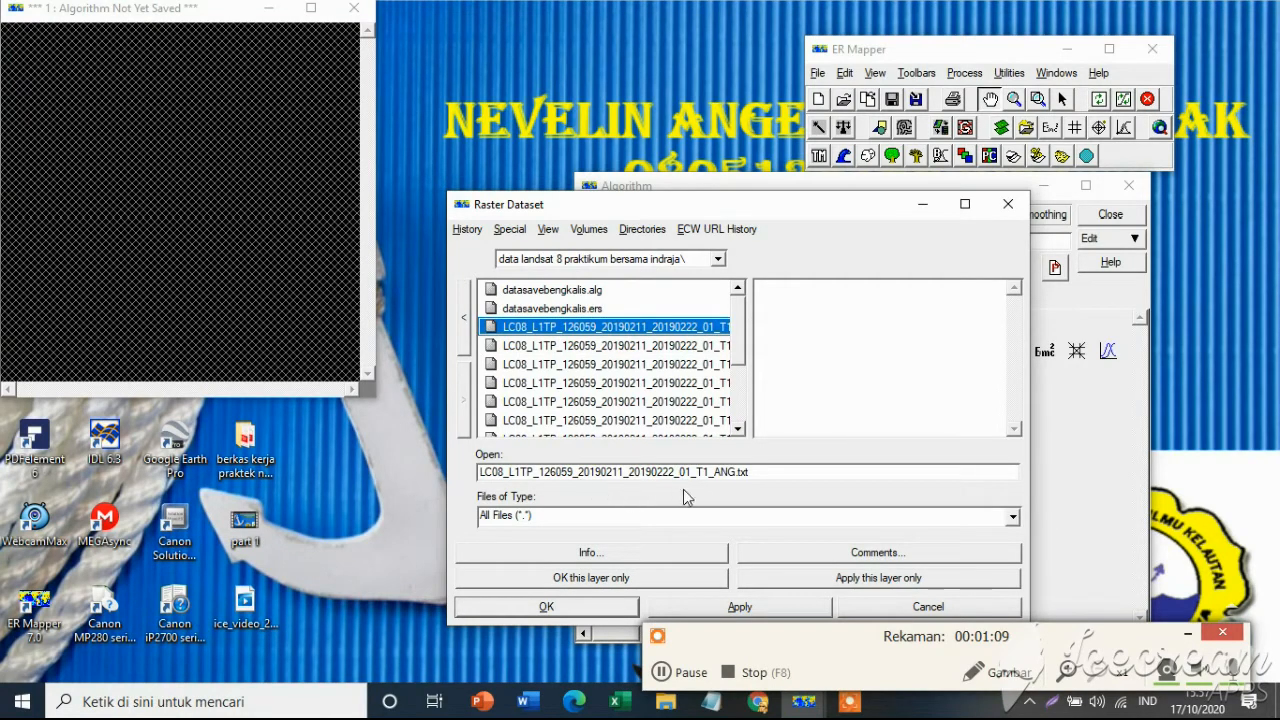
left_click(672, 350)
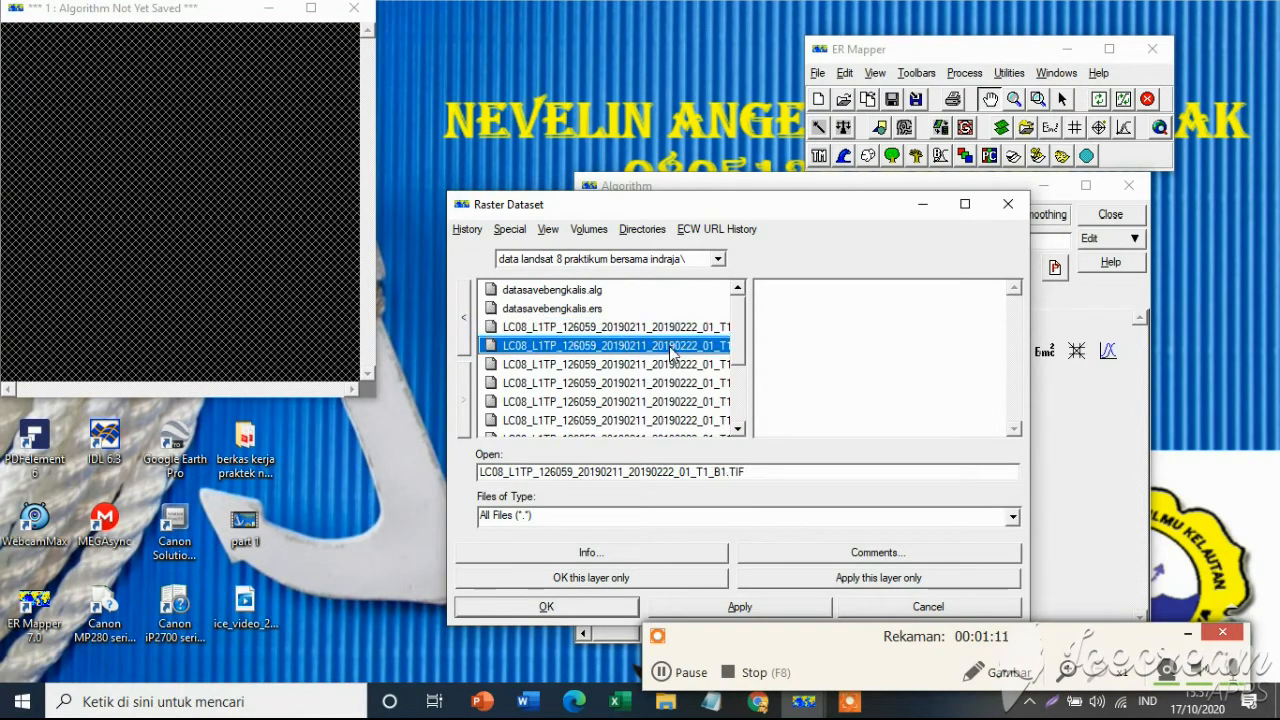
left_click(670, 365)
left_click(662, 348)
left_click(603, 577)
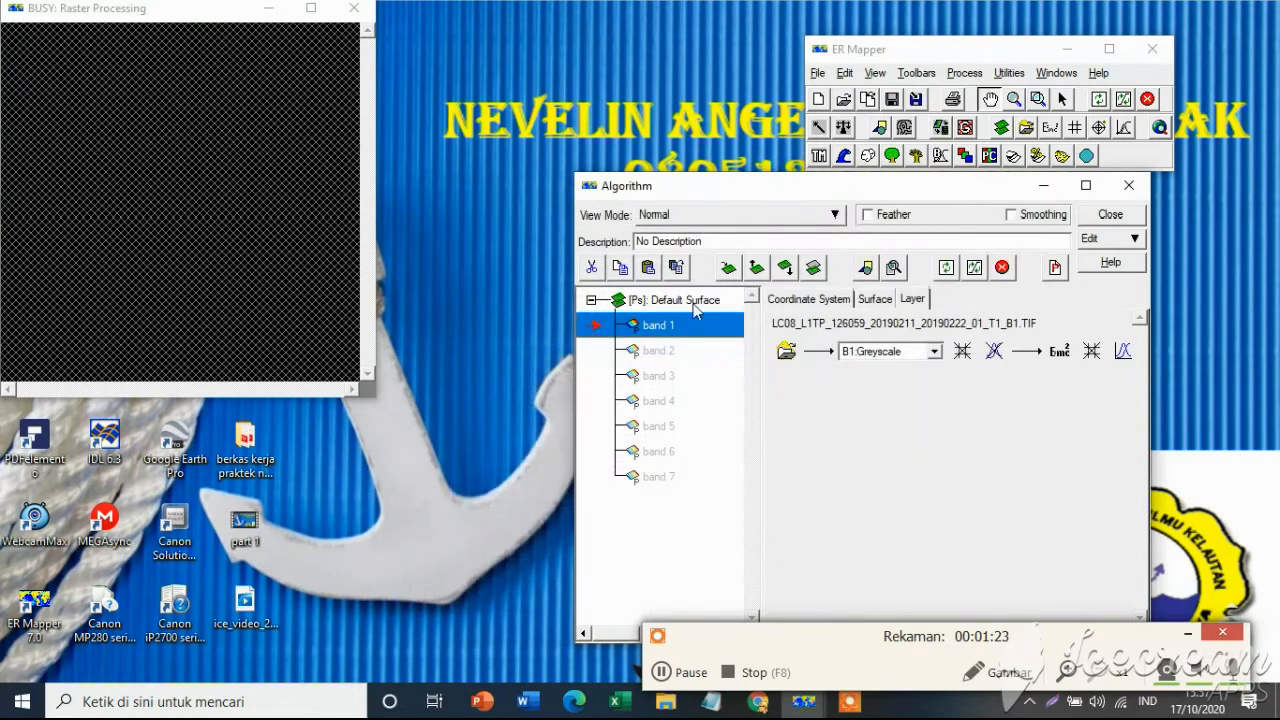
Load LC08_L1TP_126059_20190211_20190222_01_T1_B2.TIF into the band 2 layer only.
left_click(652, 358)
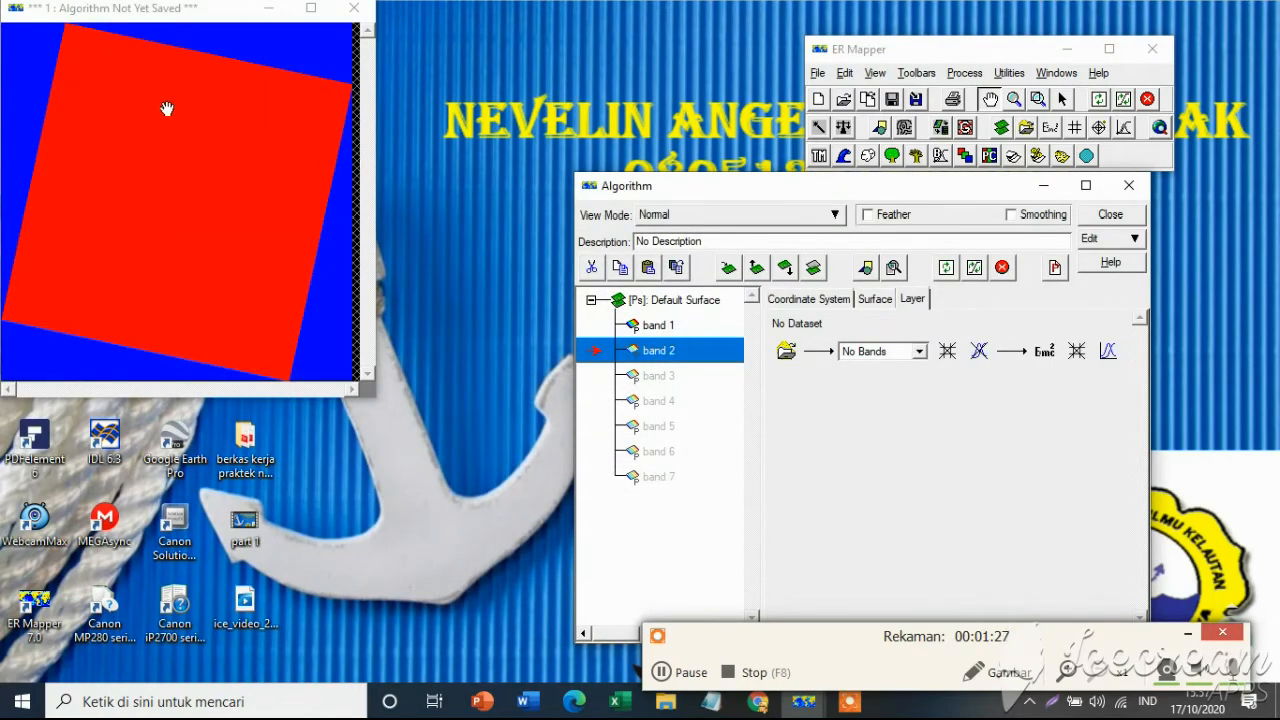
left_click(788, 352)
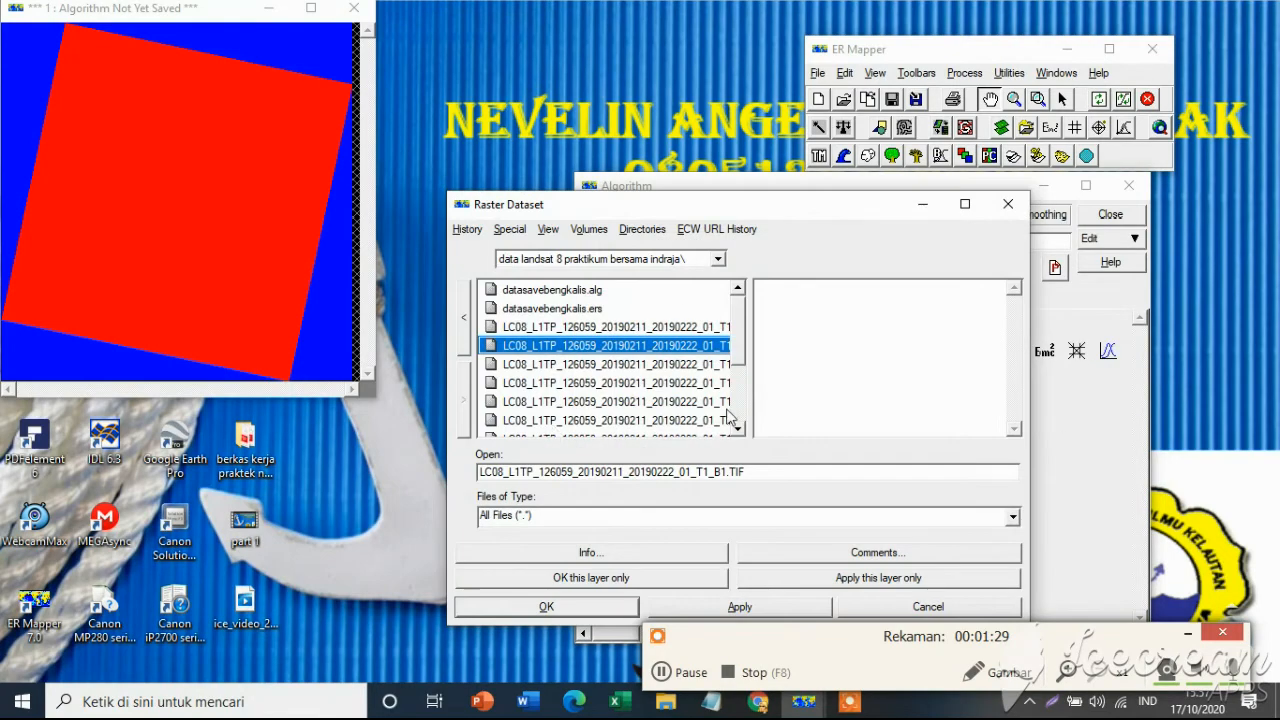
left_click(718, 364)
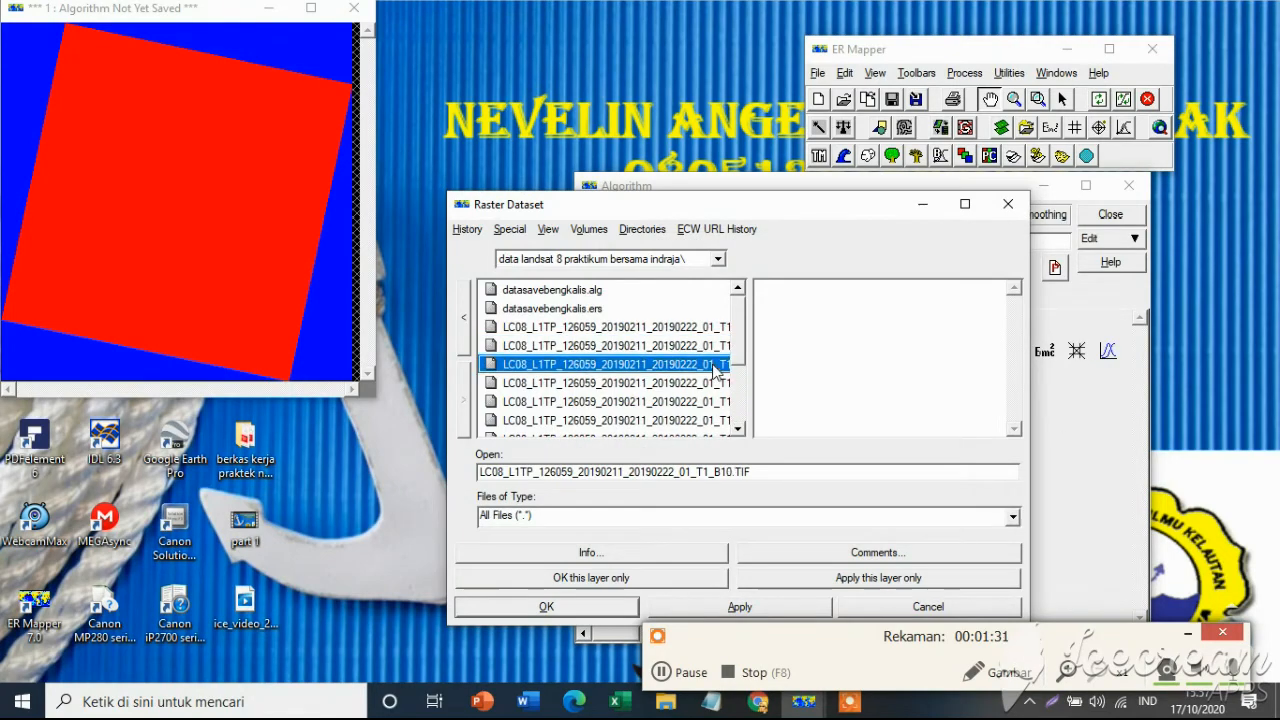
left_click(702, 383)
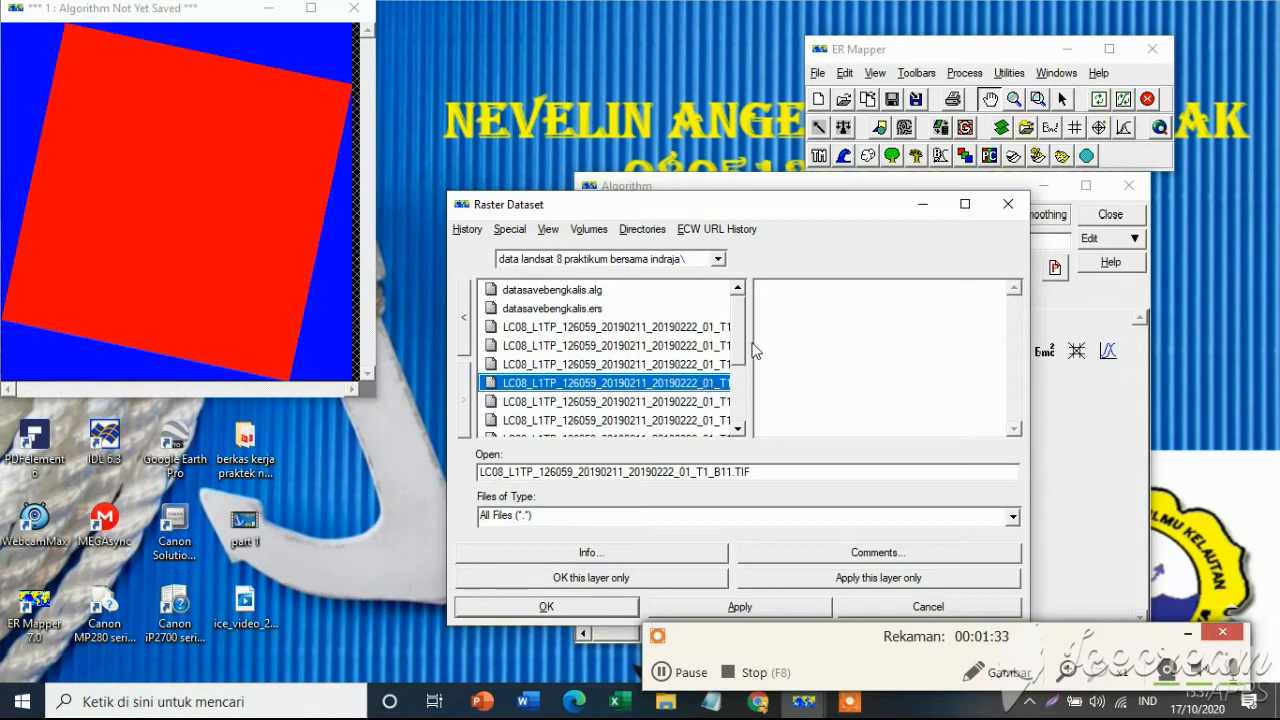
left_click(704, 366)
left_click(697, 401)
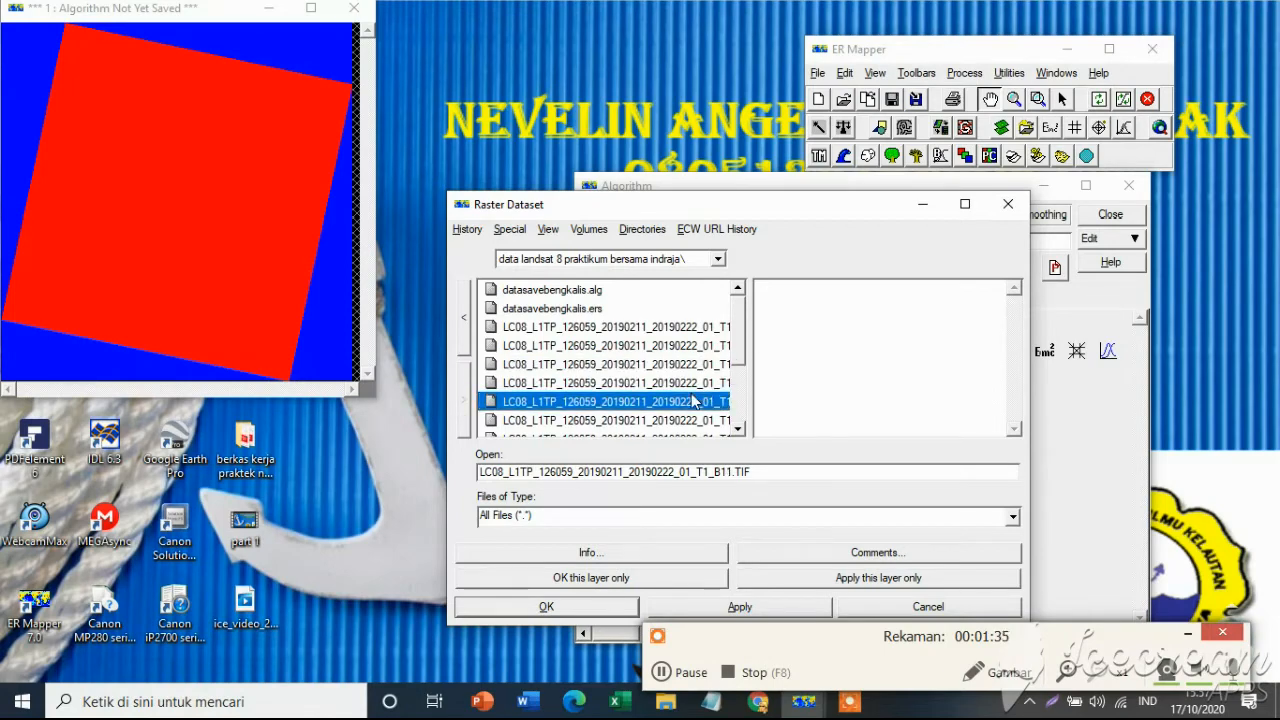
left_click(612, 579)
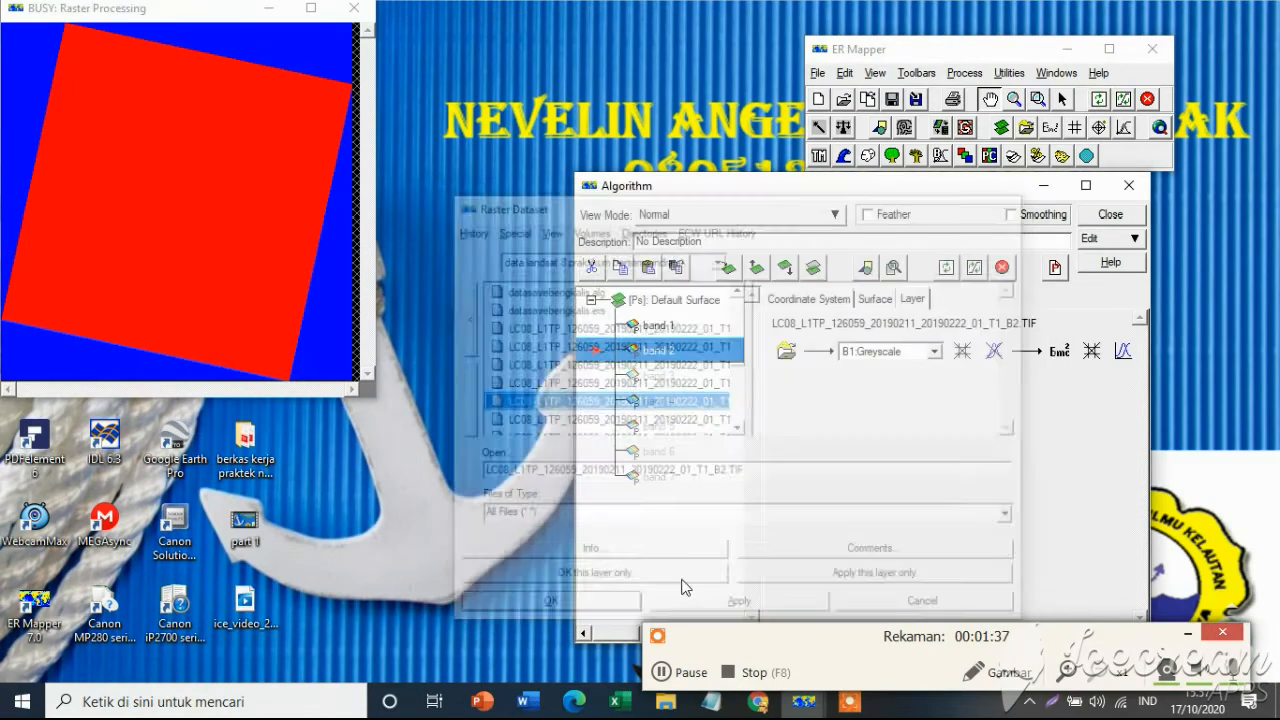
Load LC08_L1TP_126059_20190211_20190222_01_T1_B3.TIF into the band 3 layer only.
left_click(655, 376)
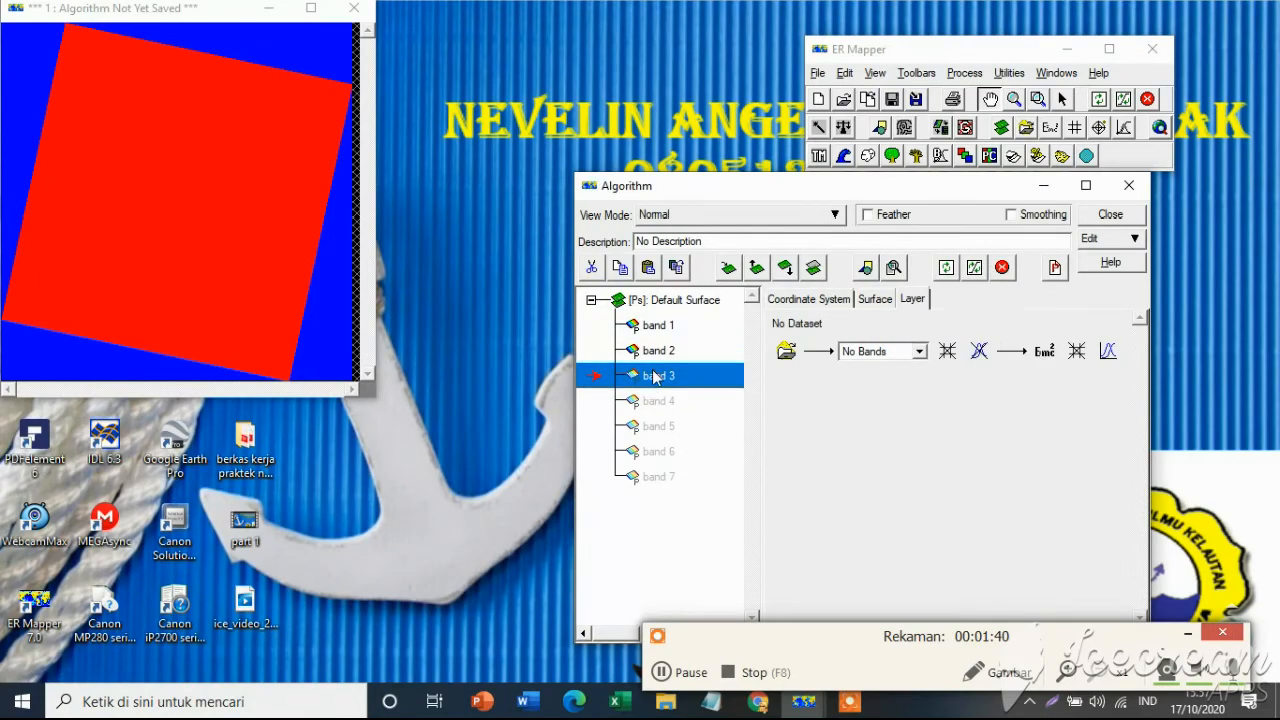
left_click(786, 350)
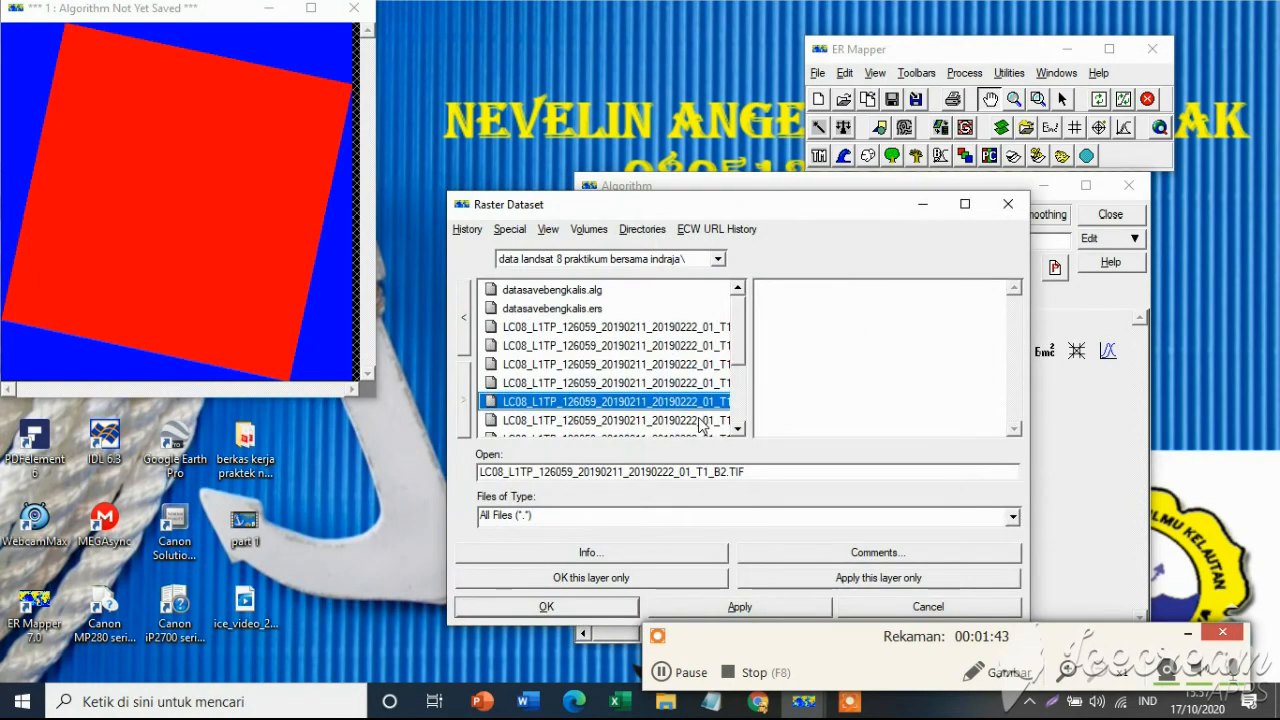
left_click(700, 421)
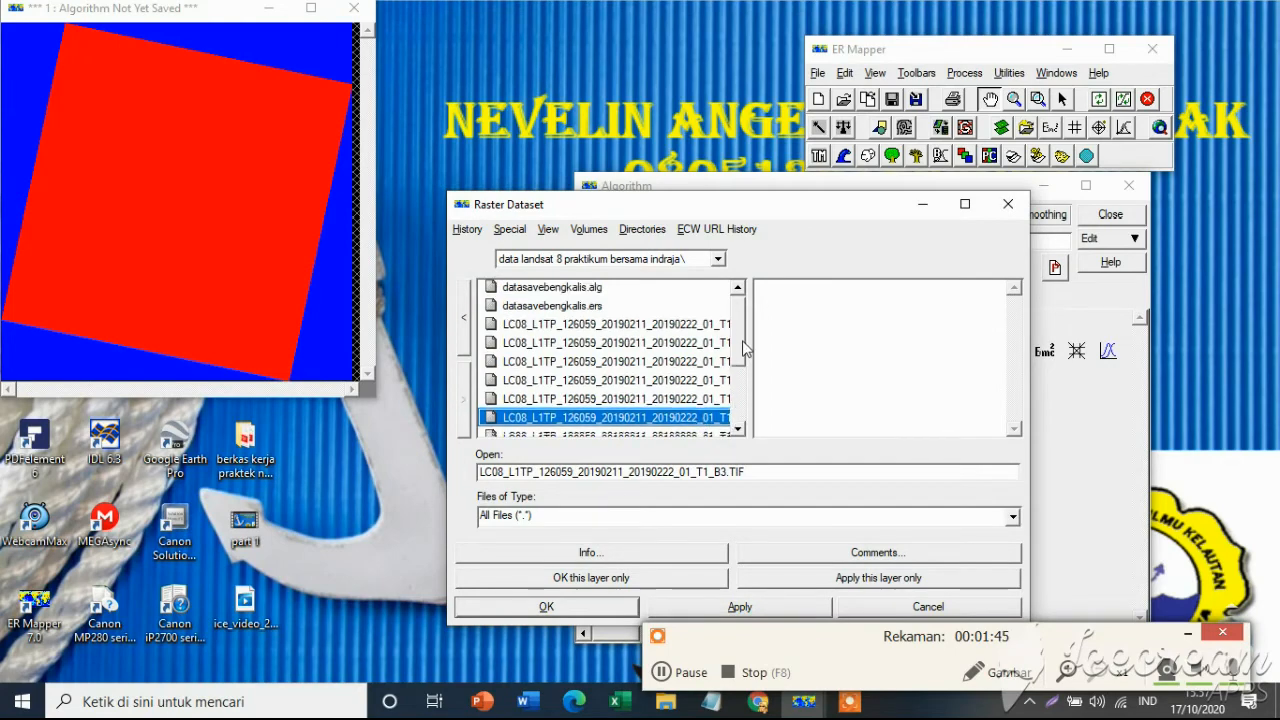
scroll(745, 347, "down", 2)
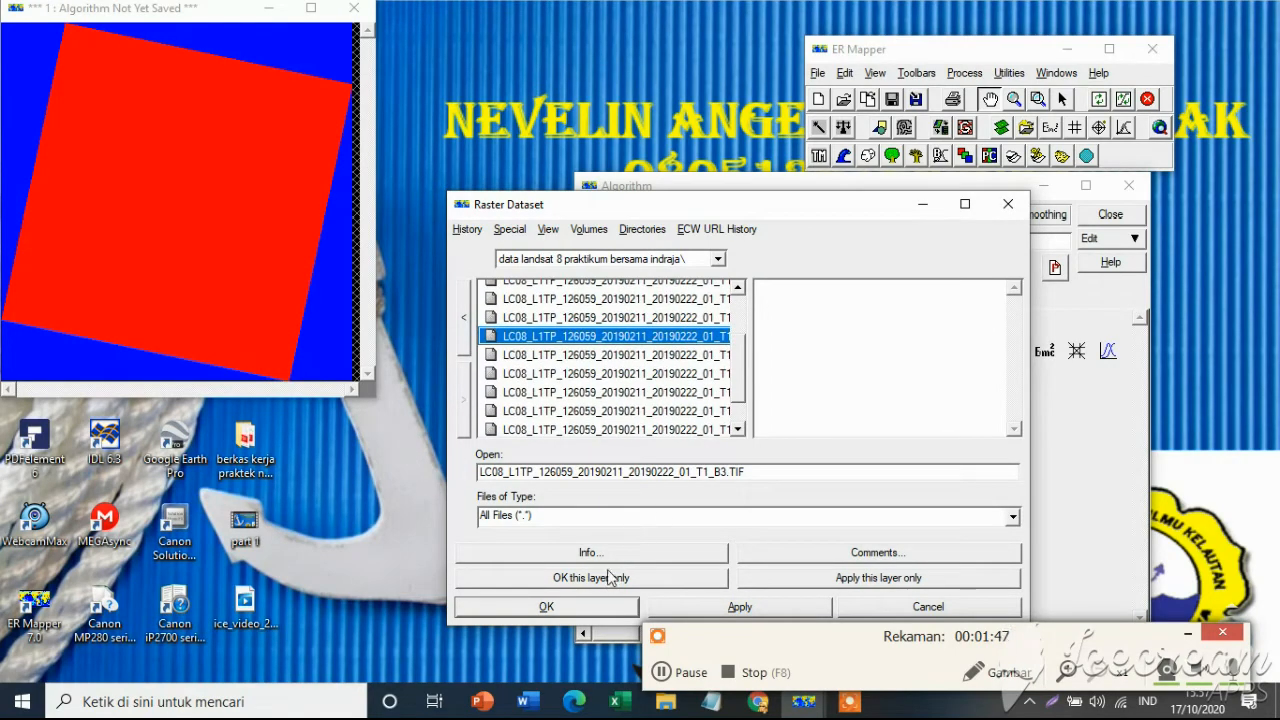
left_click(608, 578)
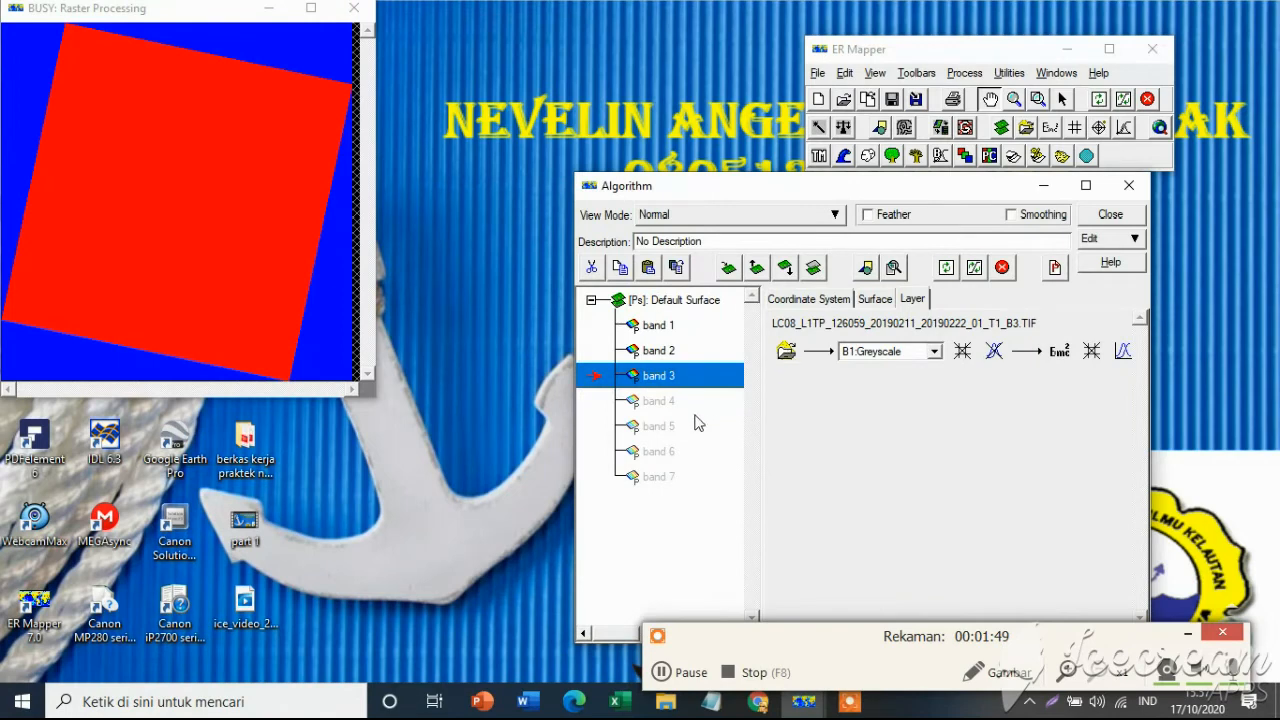
Review which raster dataset is assigned to each of the band 1, band 2 and band 3 layers.
left_click(699, 401)
left_click(678, 376)
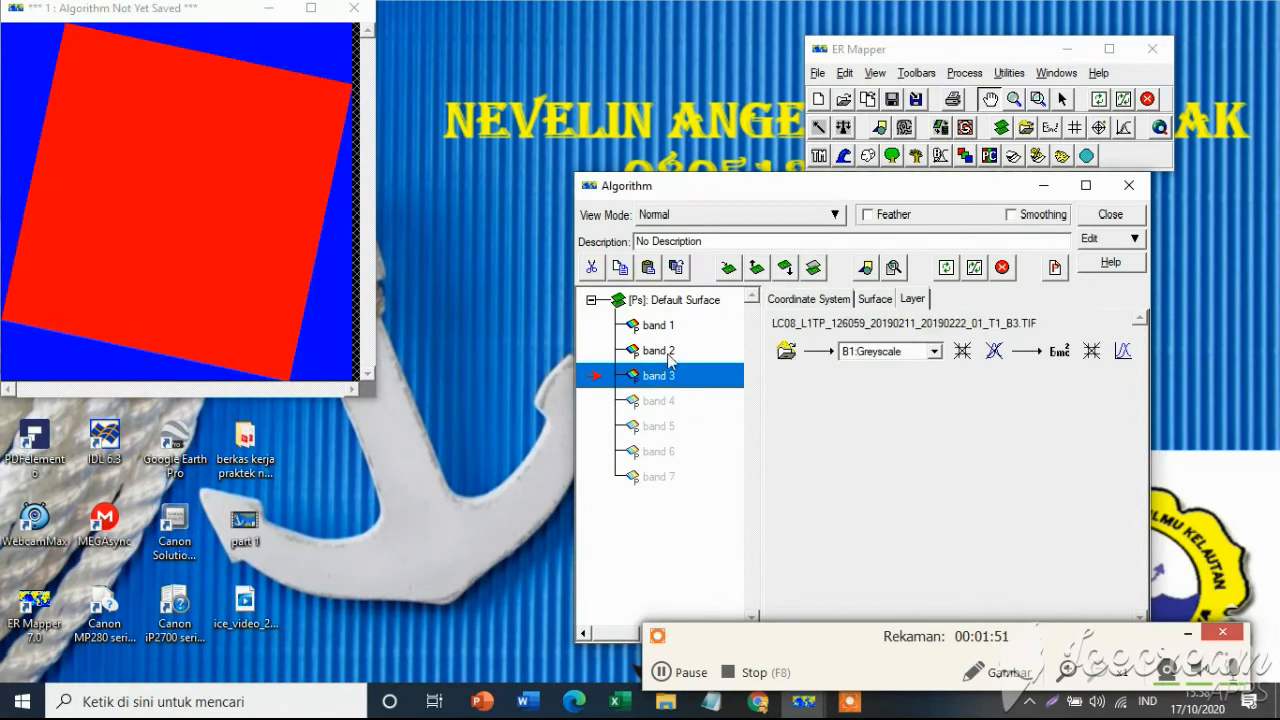
left_click(658, 327)
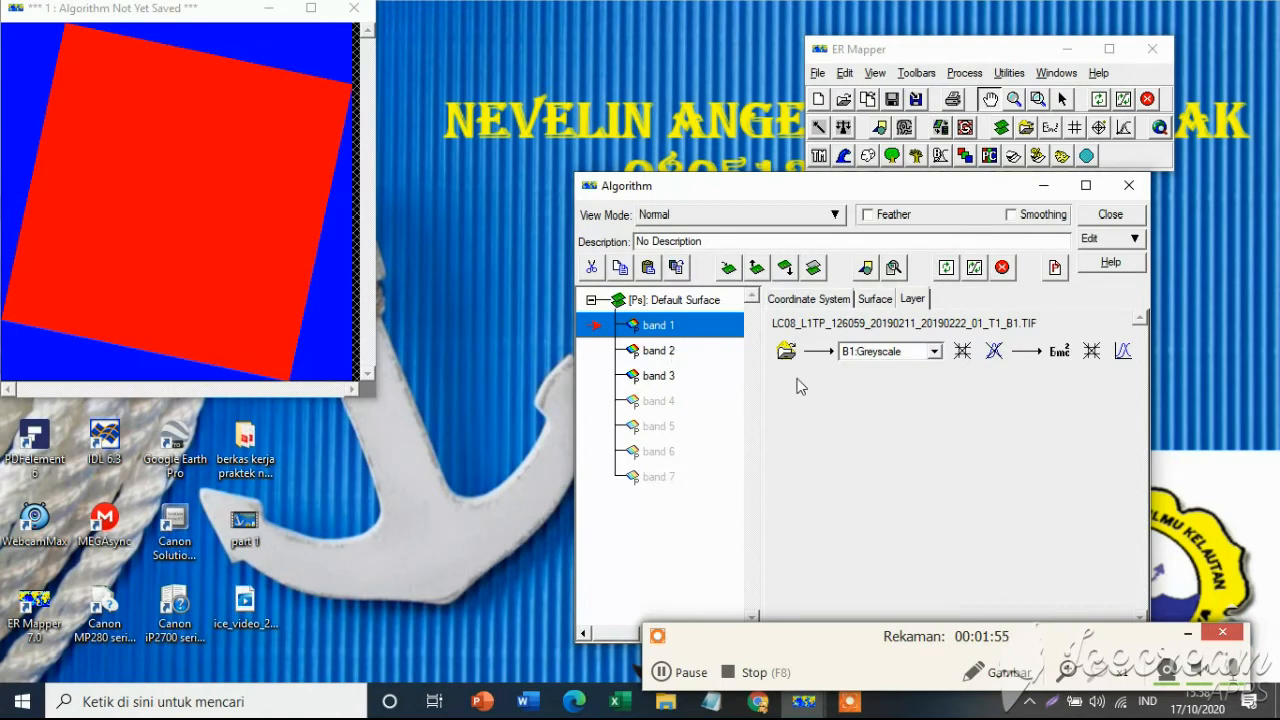
left_click(654, 356)
left_click(645, 378)
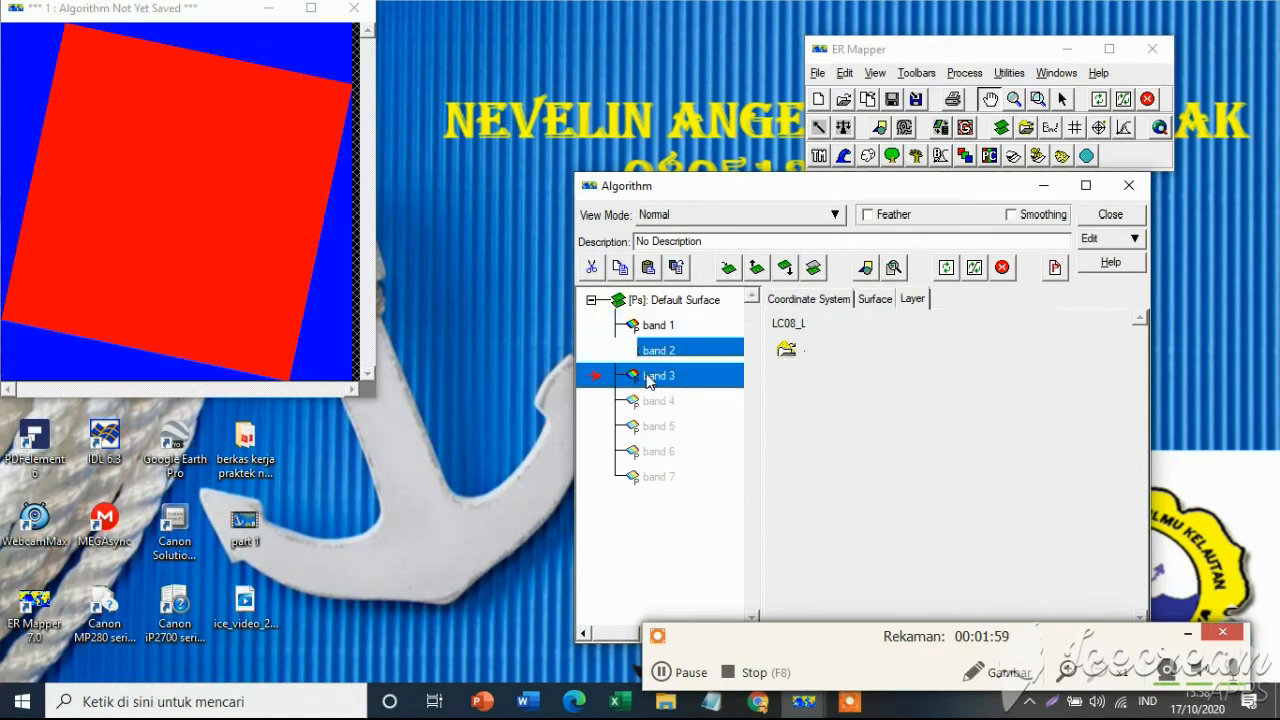
left_click(662, 672)
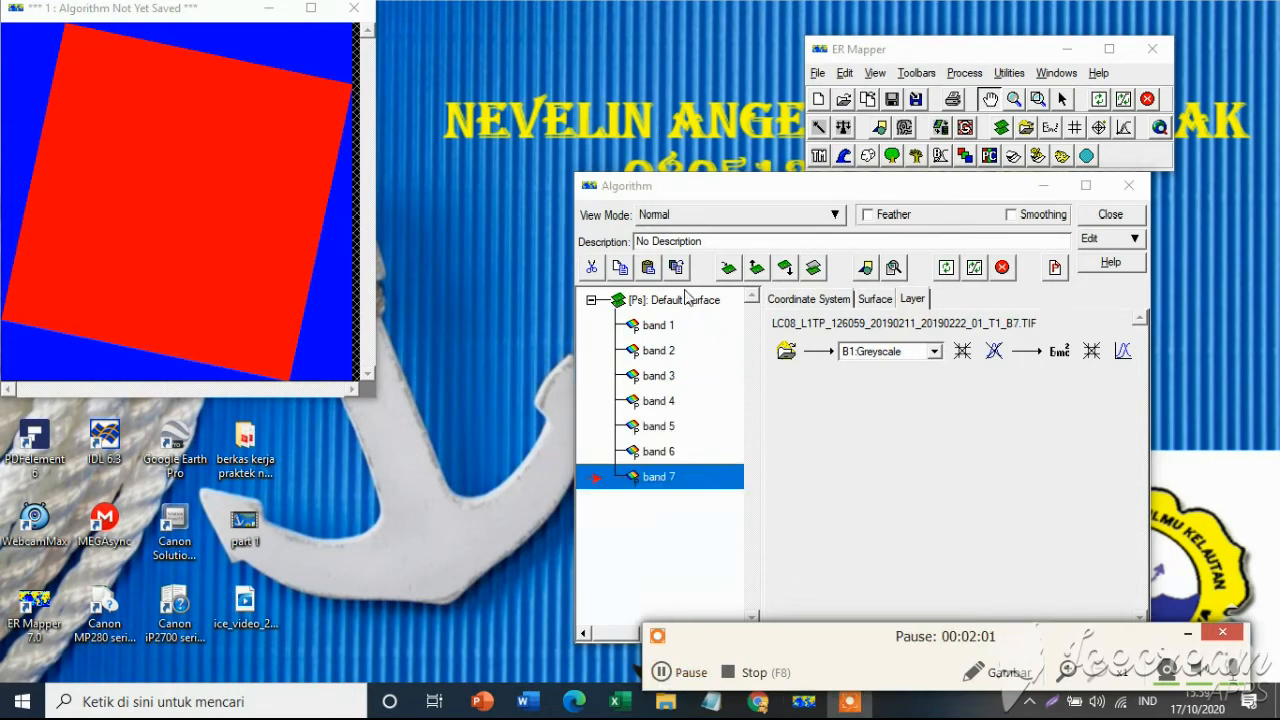
Check the assigned Landsat file of every layer in turn, from band 1 through band 7.
left_click(662, 672)
left_click(660, 328)
left_click(660, 352)
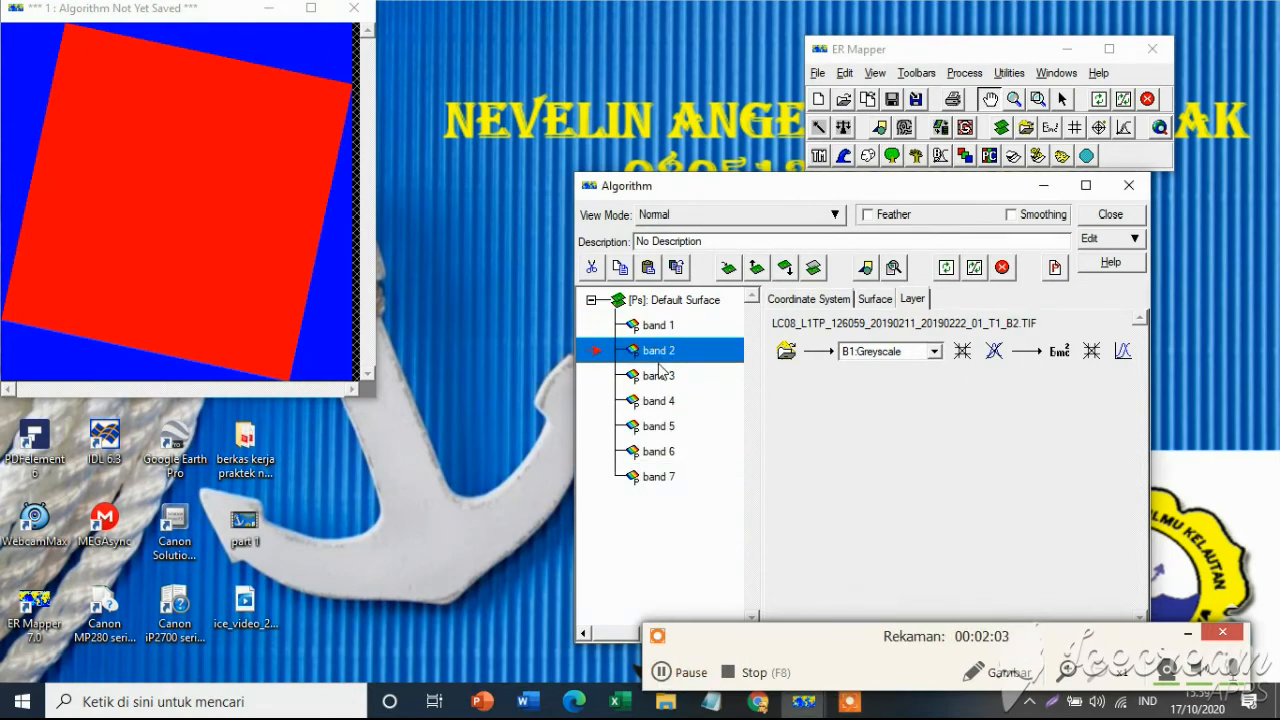
left_click(658, 377)
left_click(660, 402)
left_click(660, 427)
left_click(662, 452)
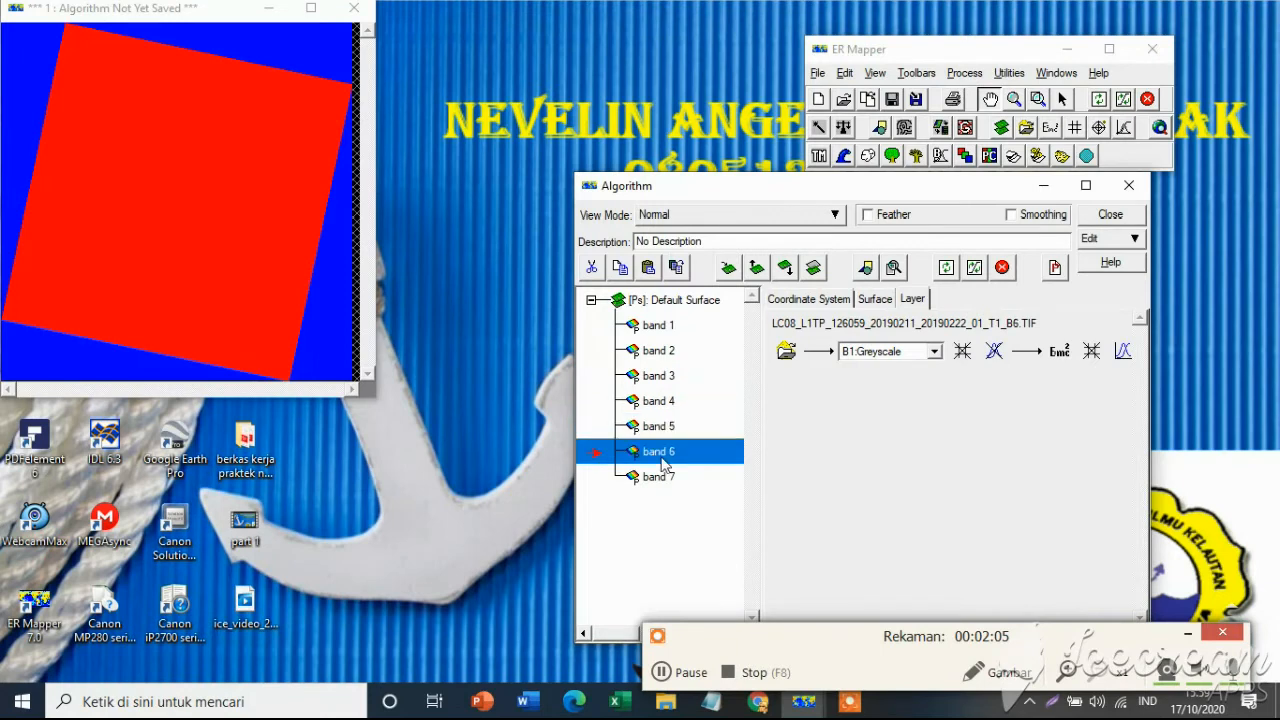
left_click(690, 478)
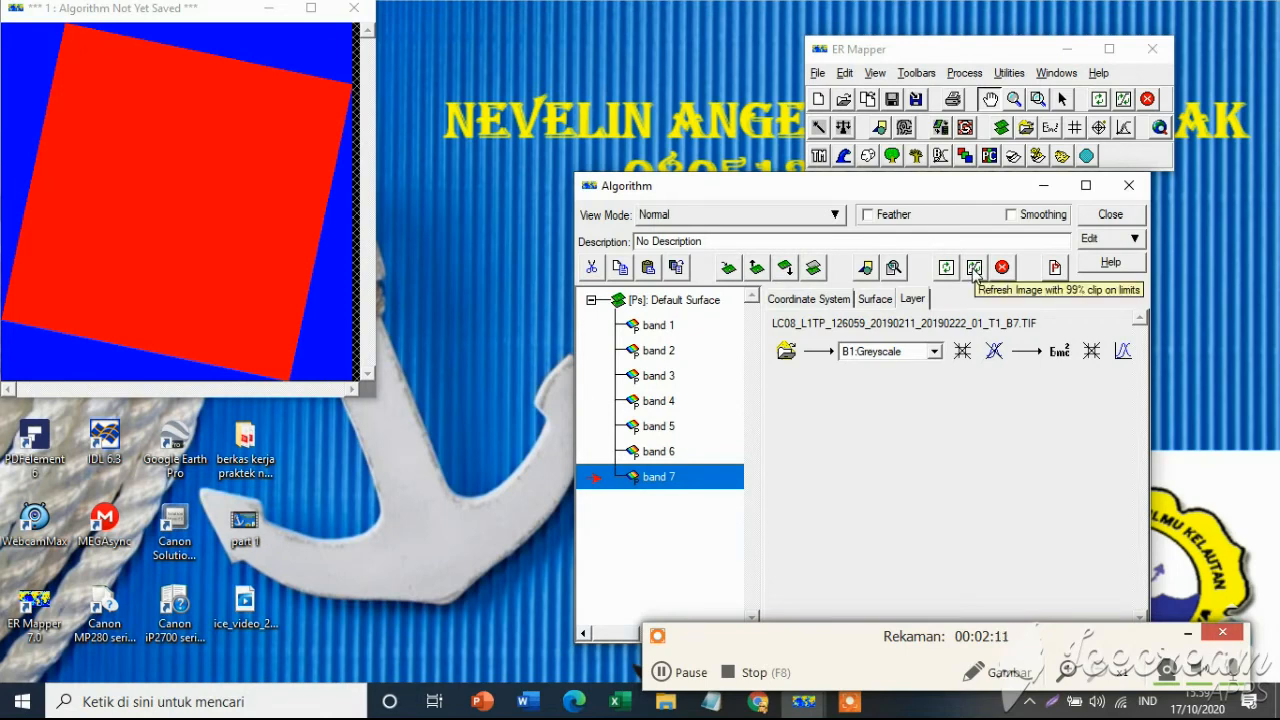
Refresh the image with 99% clip on limits and close the Batch Engine Script Control window.
left_click(688, 324)
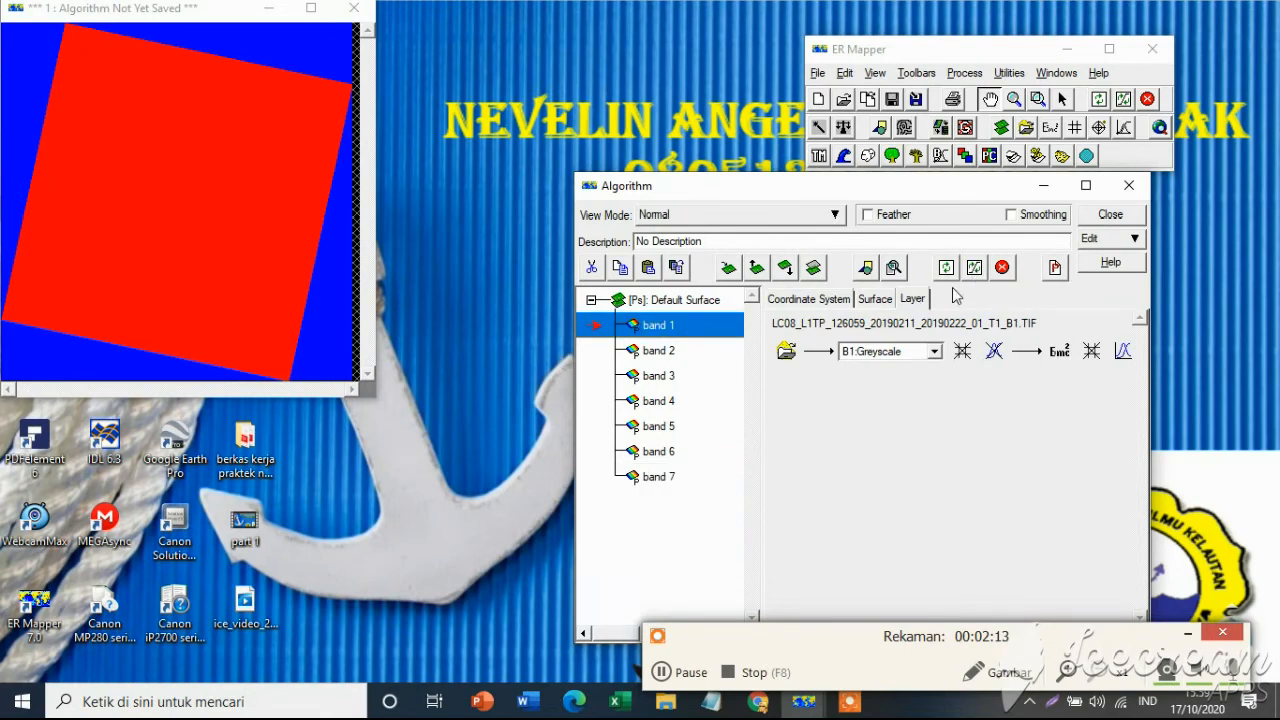
left_click(974, 267)
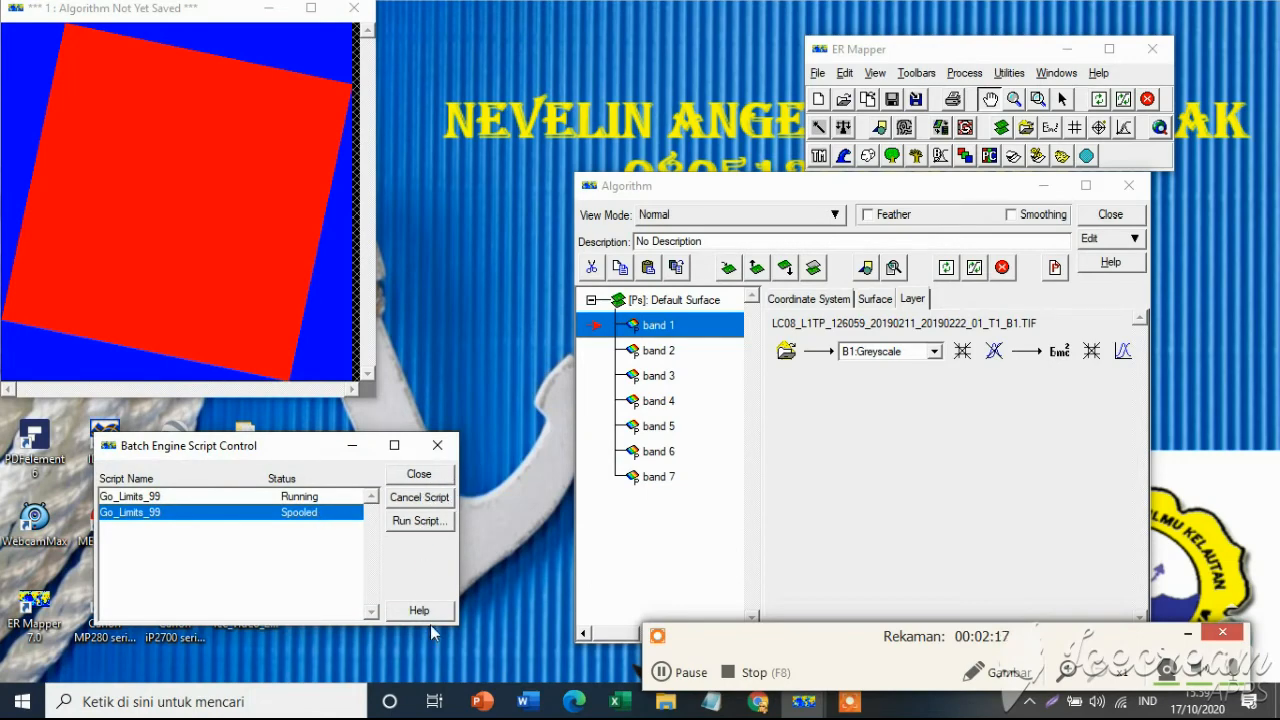
left_click(433, 446)
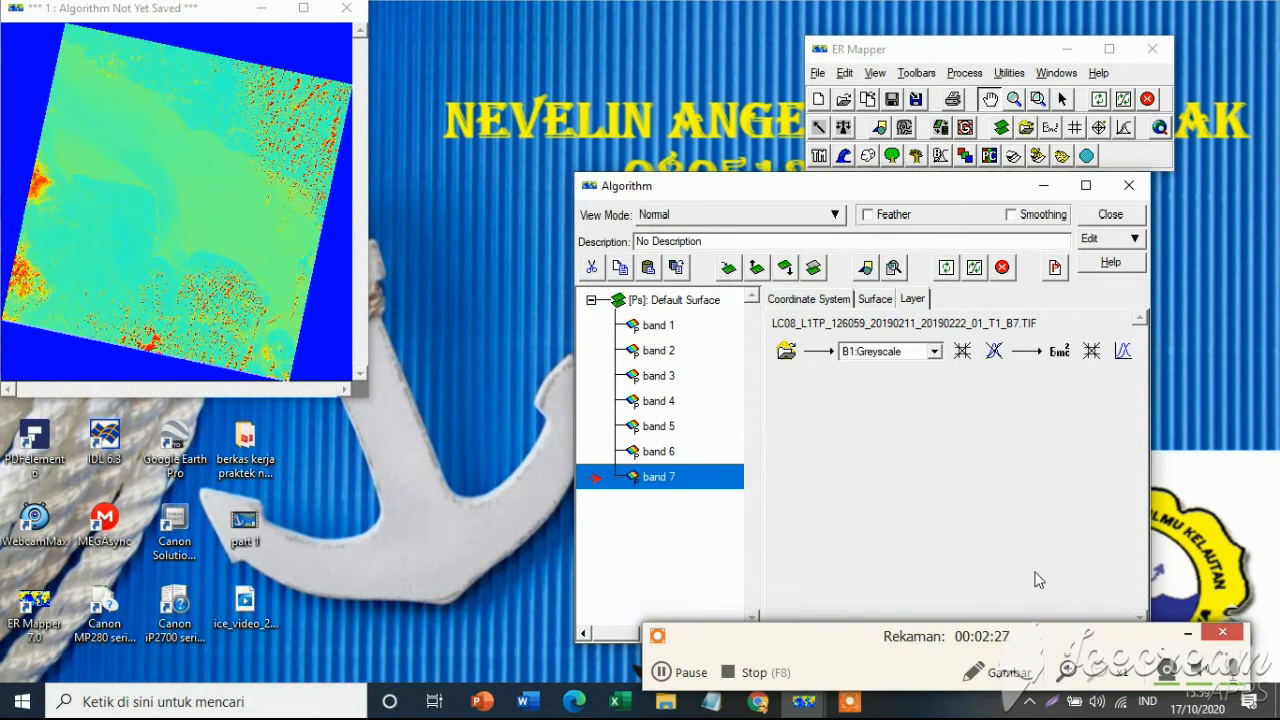
Open the Formula Editor for the band 1 layer and select its default formula INPUT1 for replacement.
left_click(658, 325)
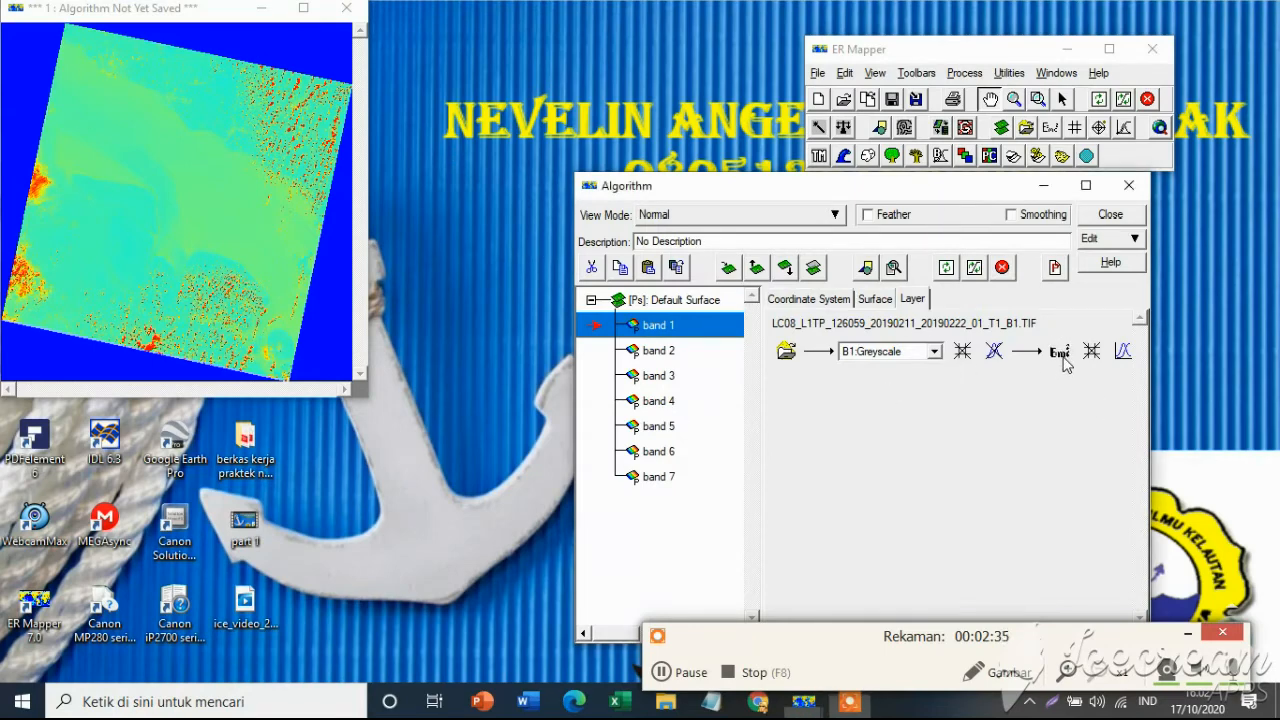
double_click(1062, 356)
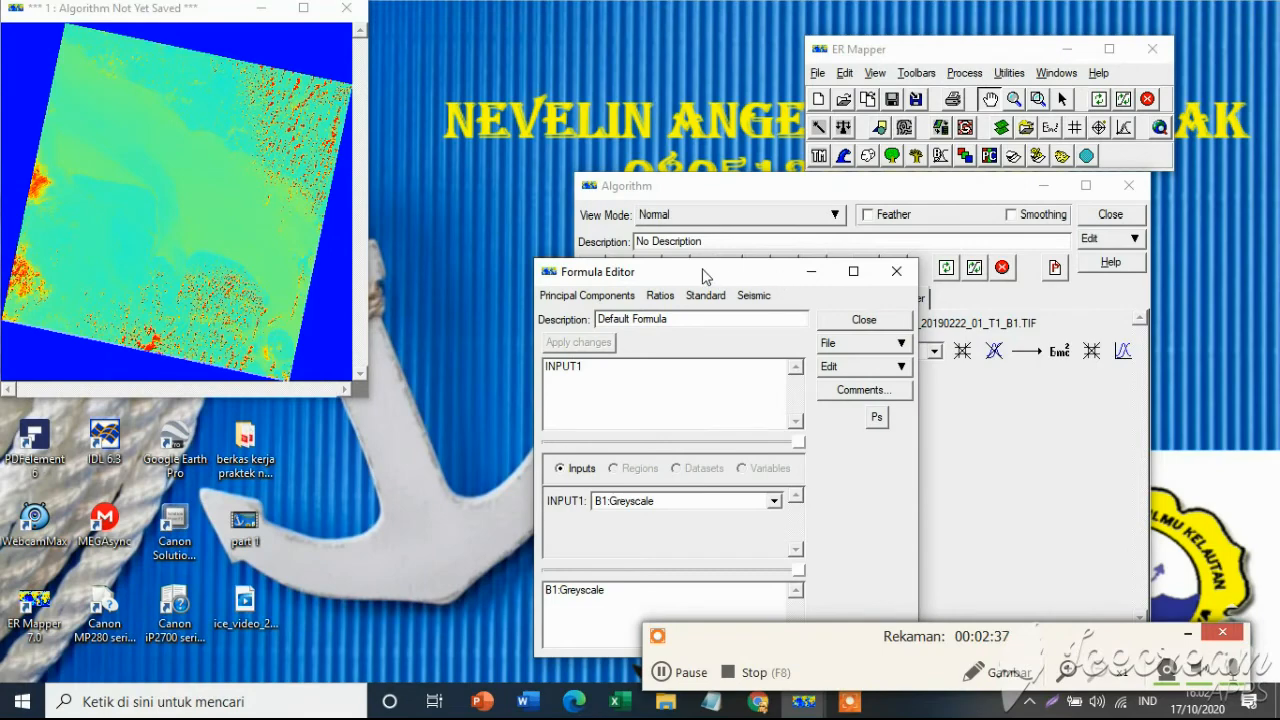
left_click_drag(703, 277, 323, 244)
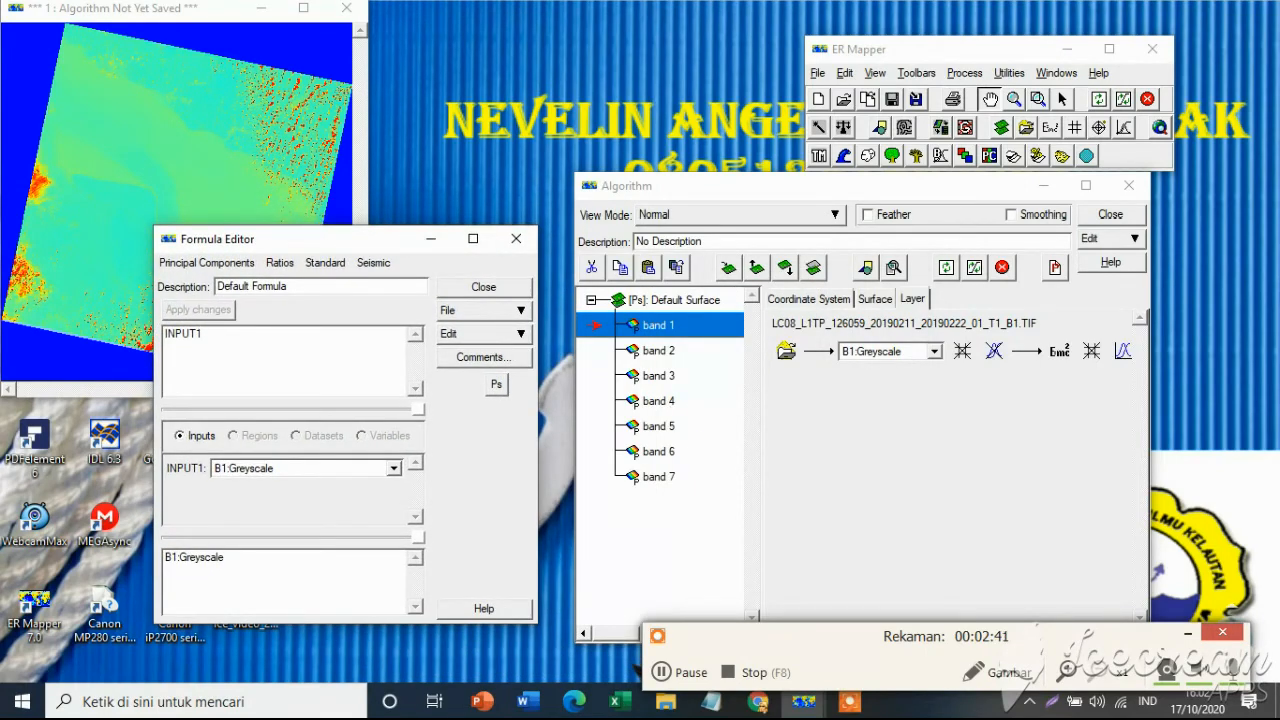
left_click_drag(200, 333, 147, 326)
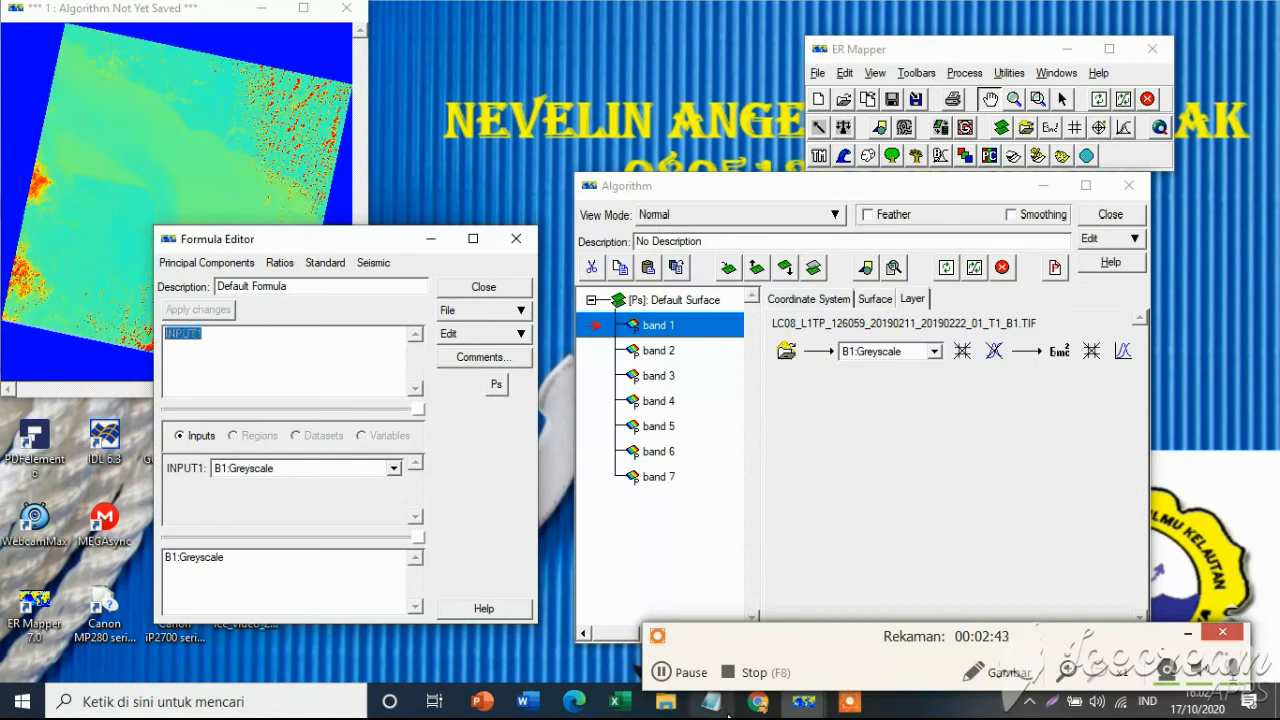
Switch to the radiometrik workbook in Excel, copy the formula ((0.00002*i1)+-0.1)/0.844686120751081 from cell E46, and return to ER Mapper.
left_click(617, 701)
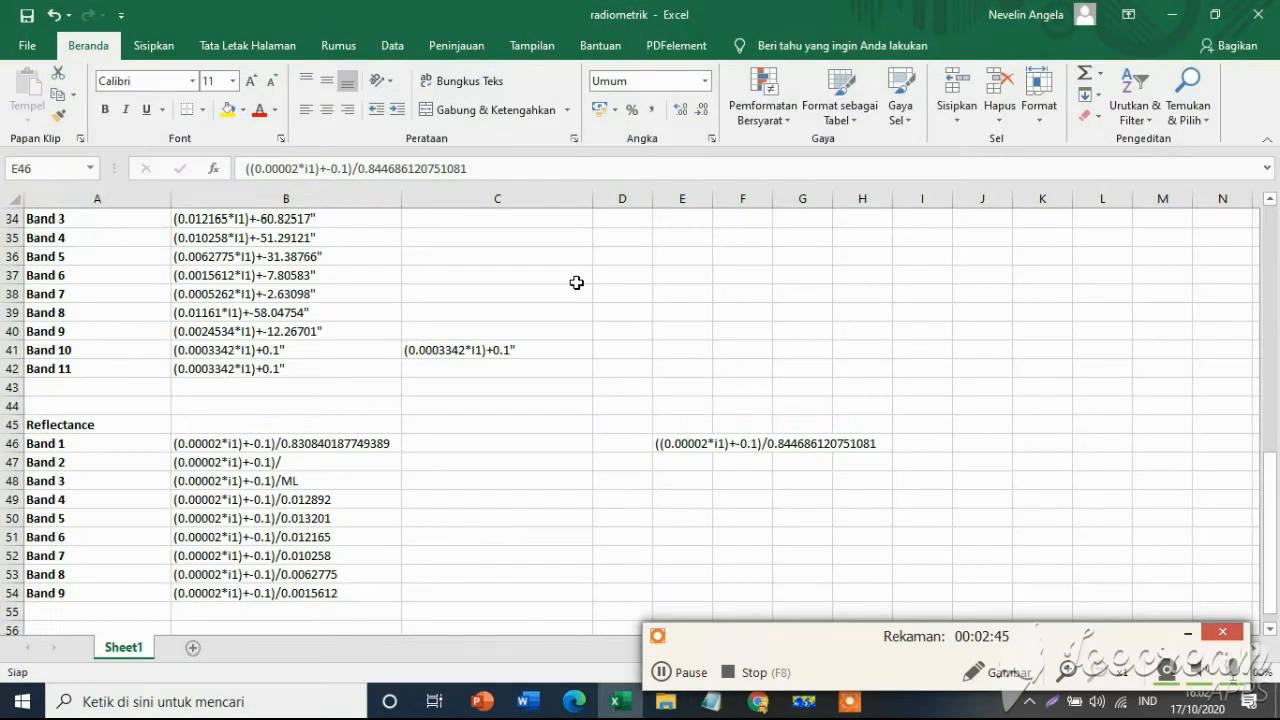
left_click(680, 441)
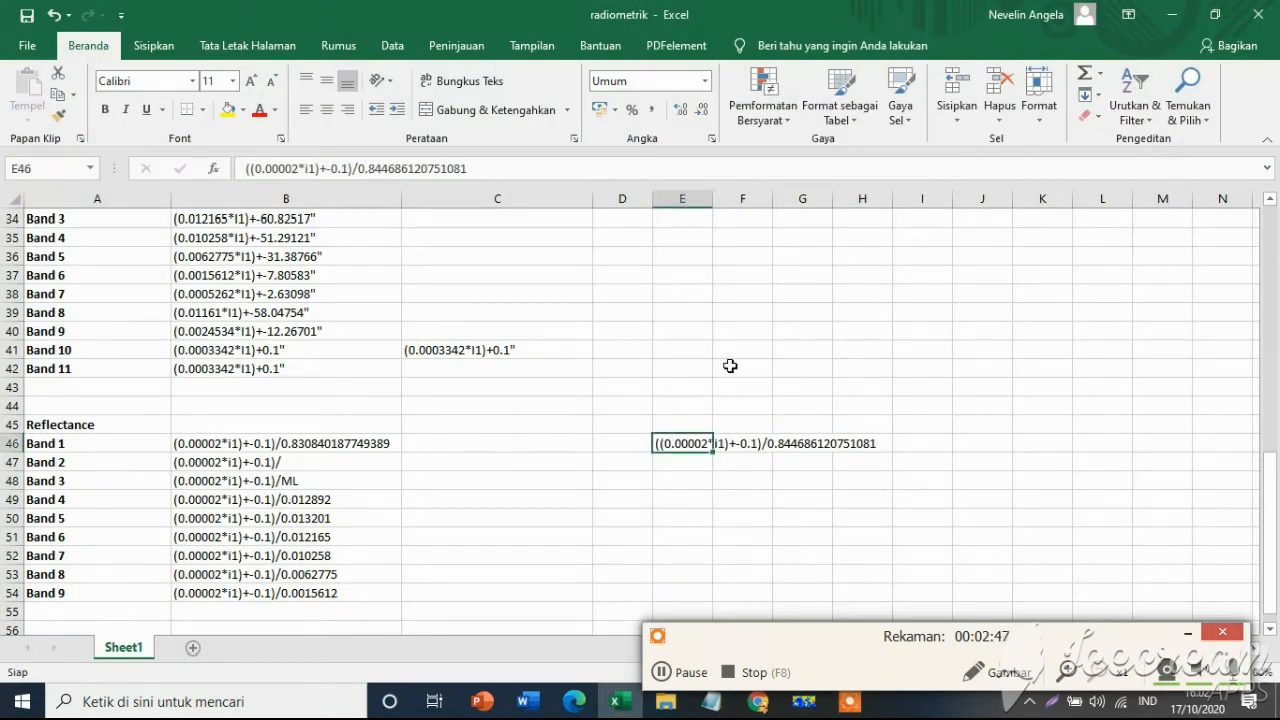
left_click_drag(453, 166, 309, 157)
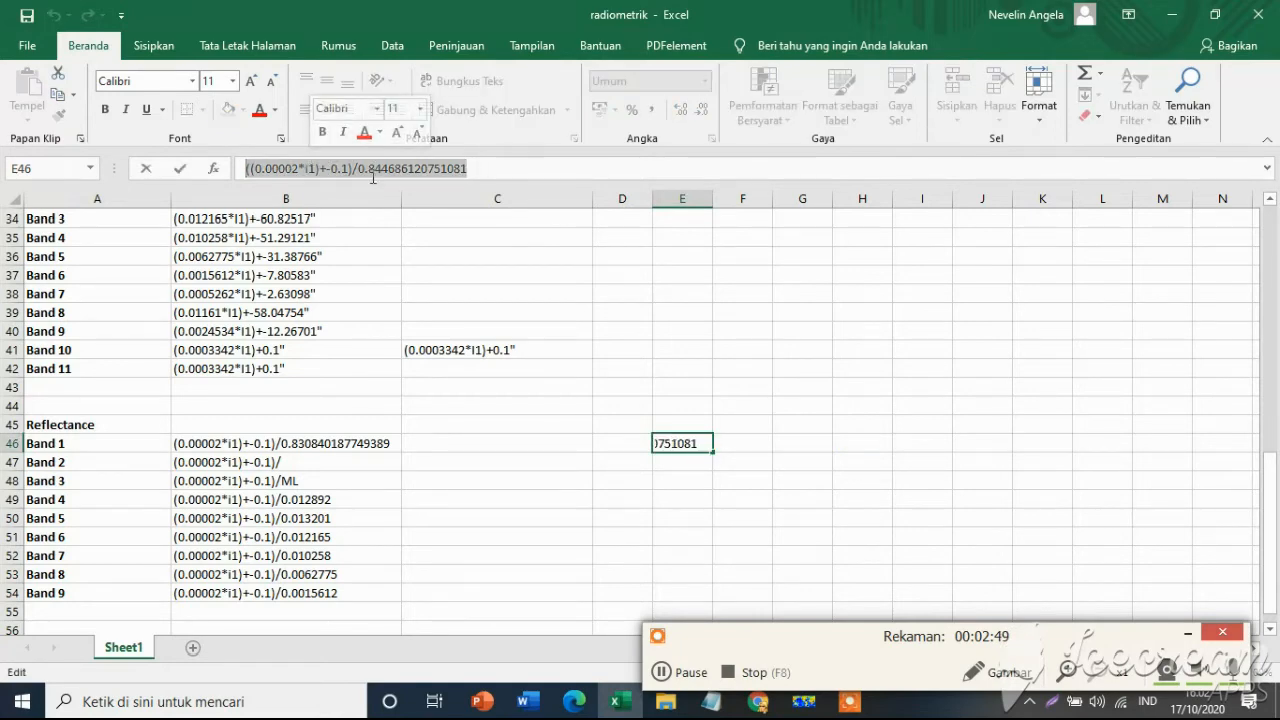
key("ctrl+c")
left_click(580, 173)
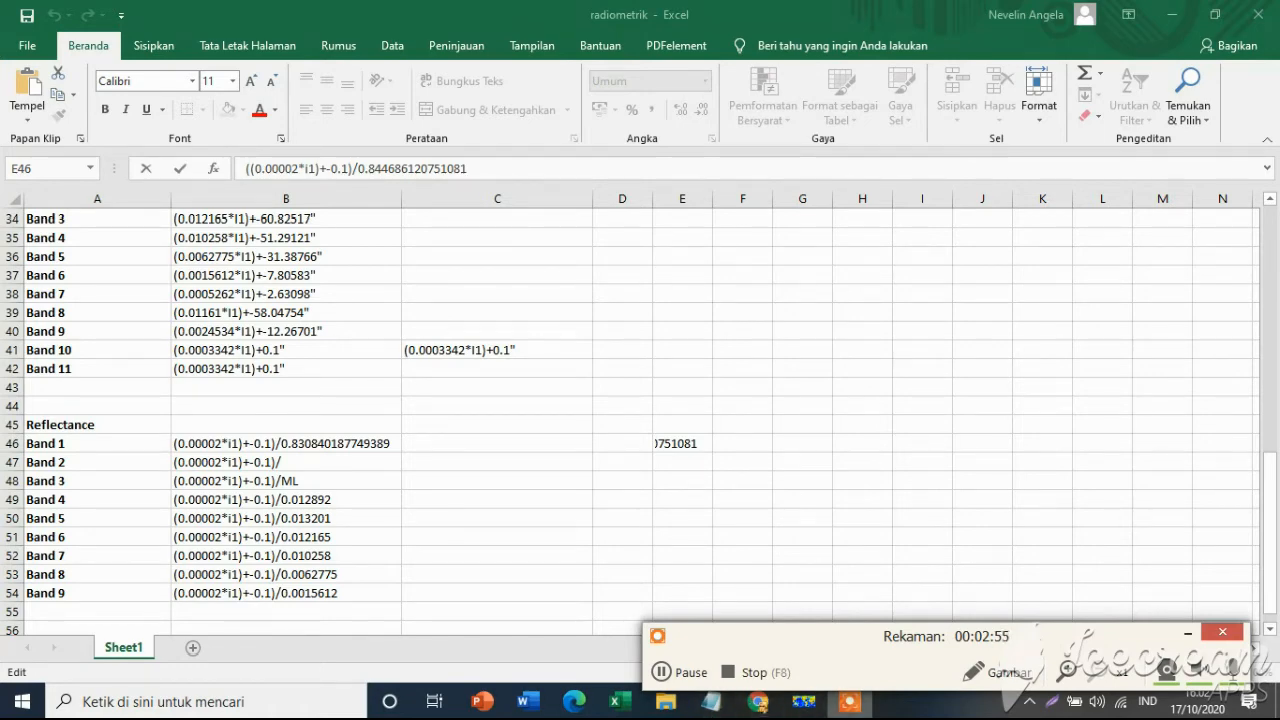
left_click(1172, 16)
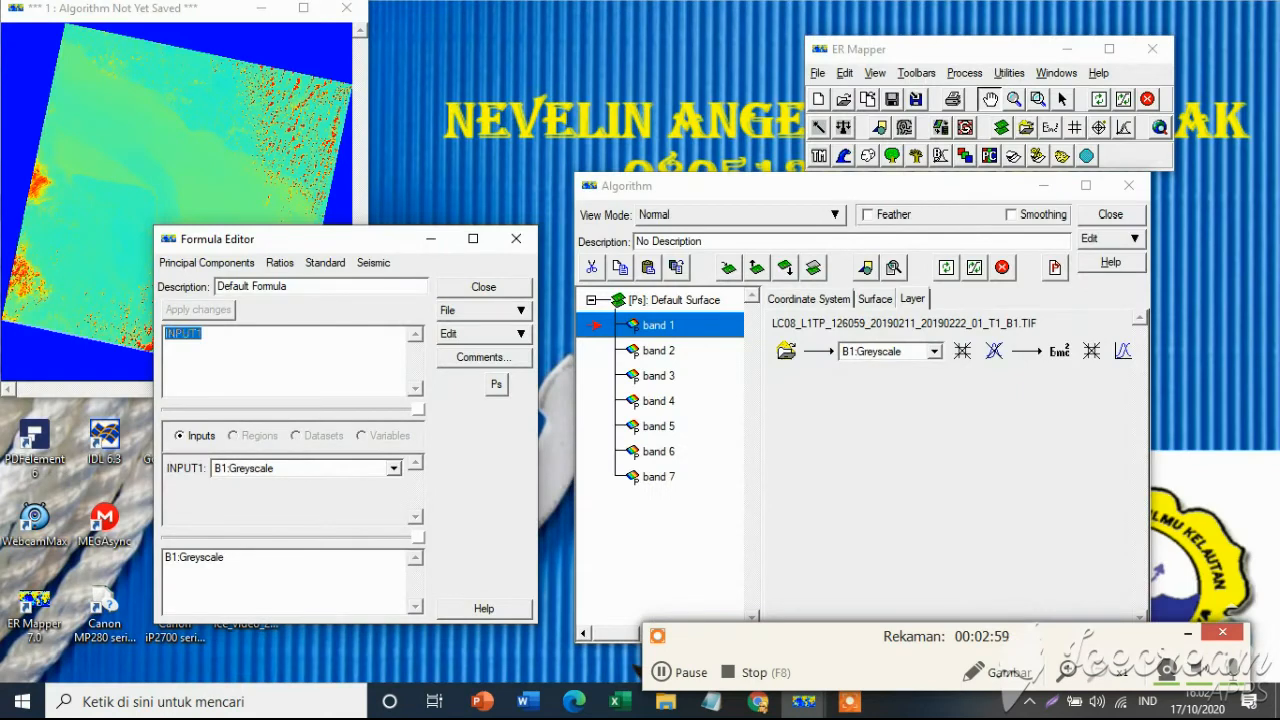
Replace the band 1 formula with the copied ((0.00002*i1)+-0.1)/0.844686120751081, apply it, and close the Formula Editor.
key("ctrl+v")
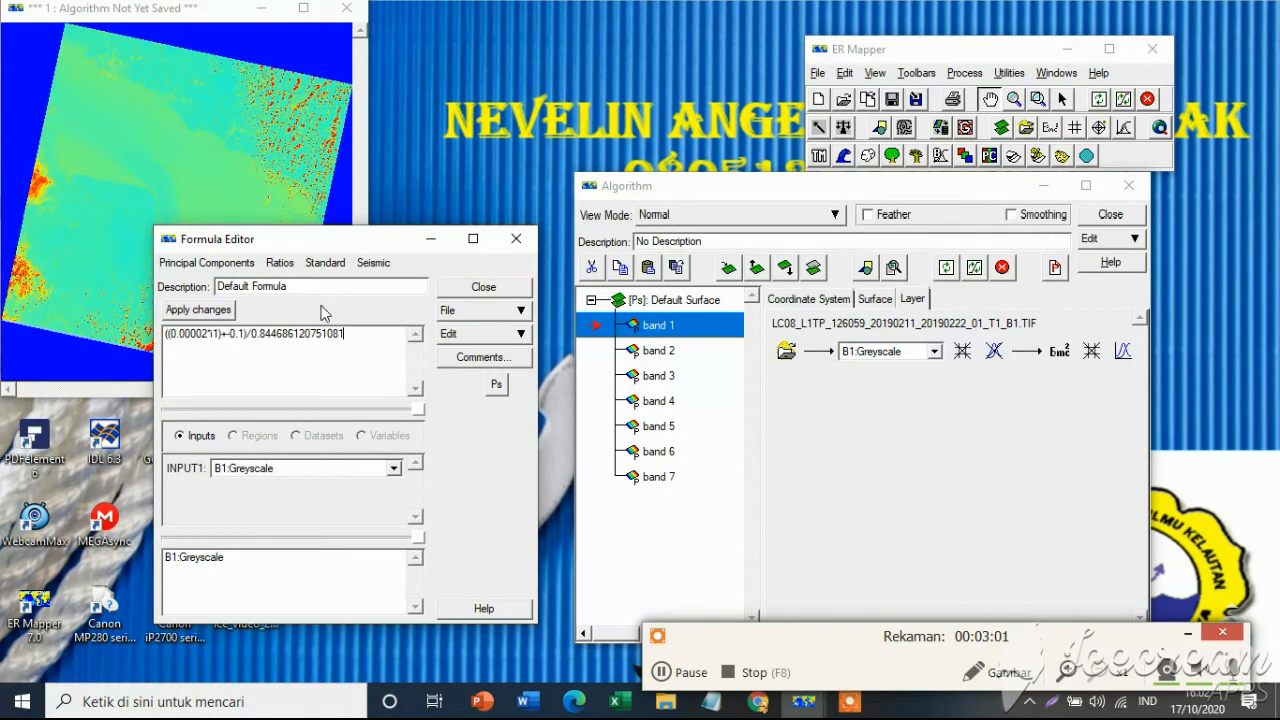
left_click(208, 312)
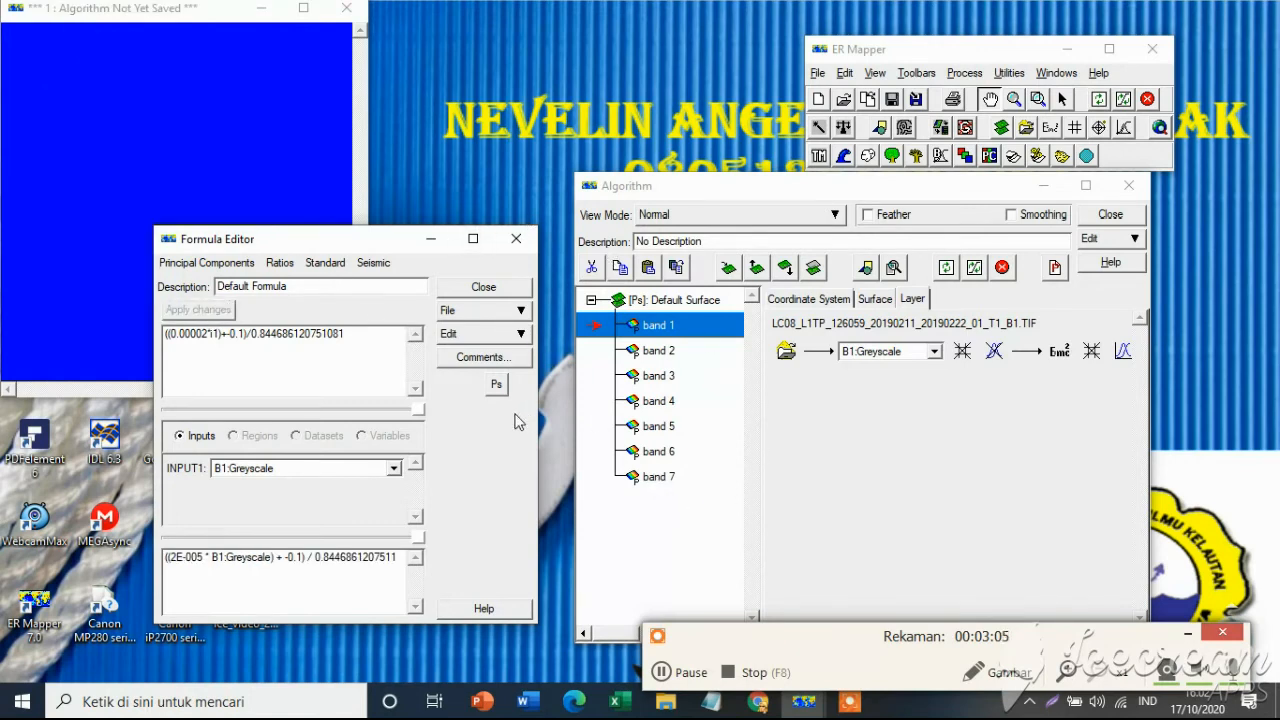
left_click(511, 250)
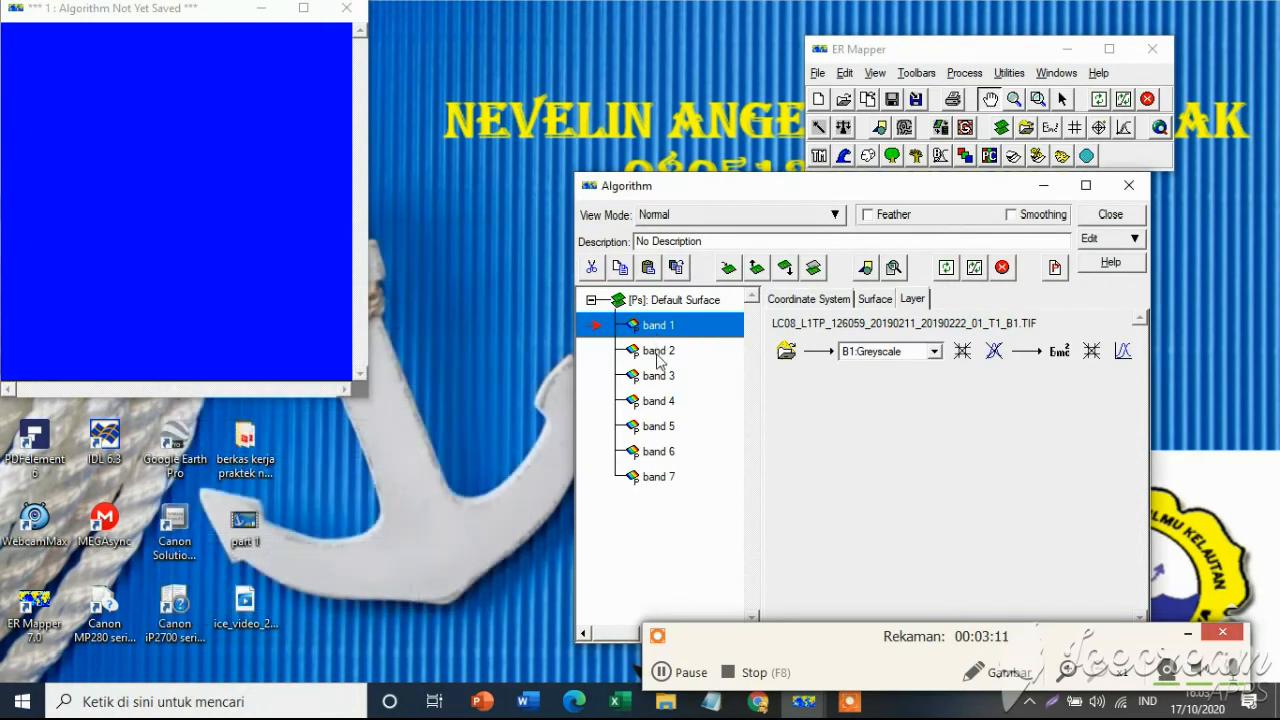
Select the band 7 layer and refresh the whole scene with 99% clip on limits.
left_click(659, 350)
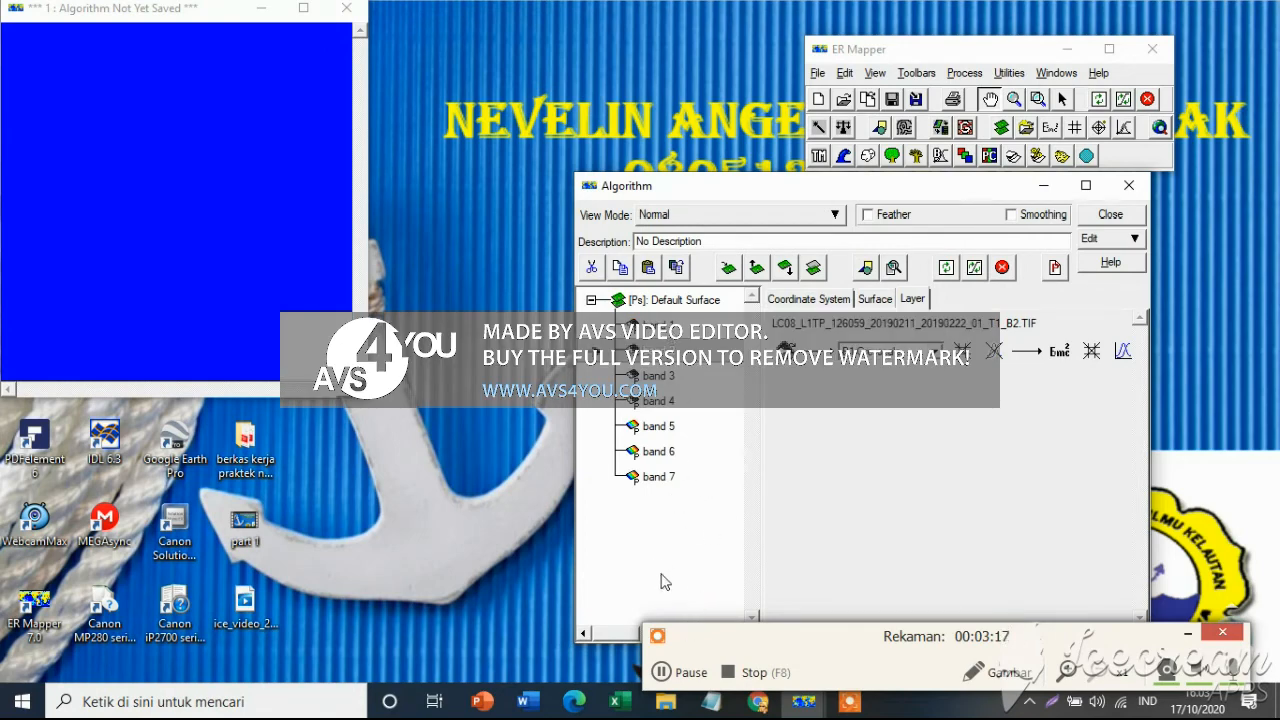
left_click(658, 476)
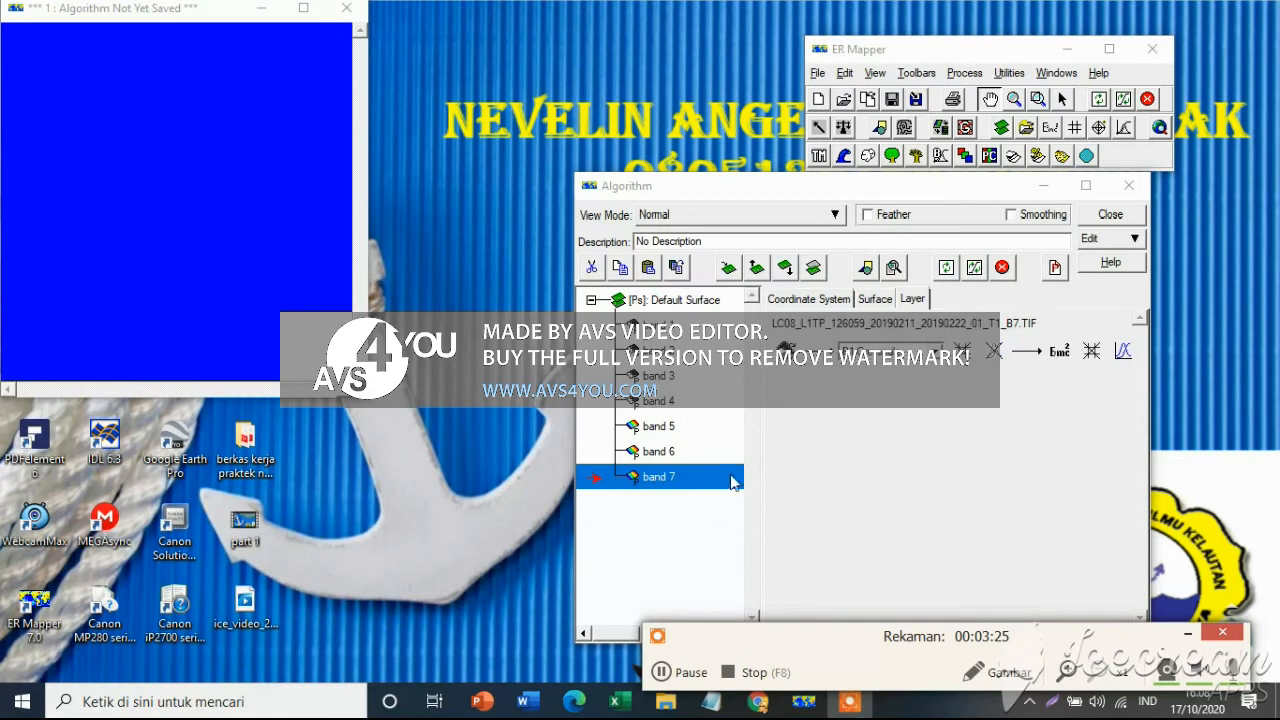
left_click(972, 275)
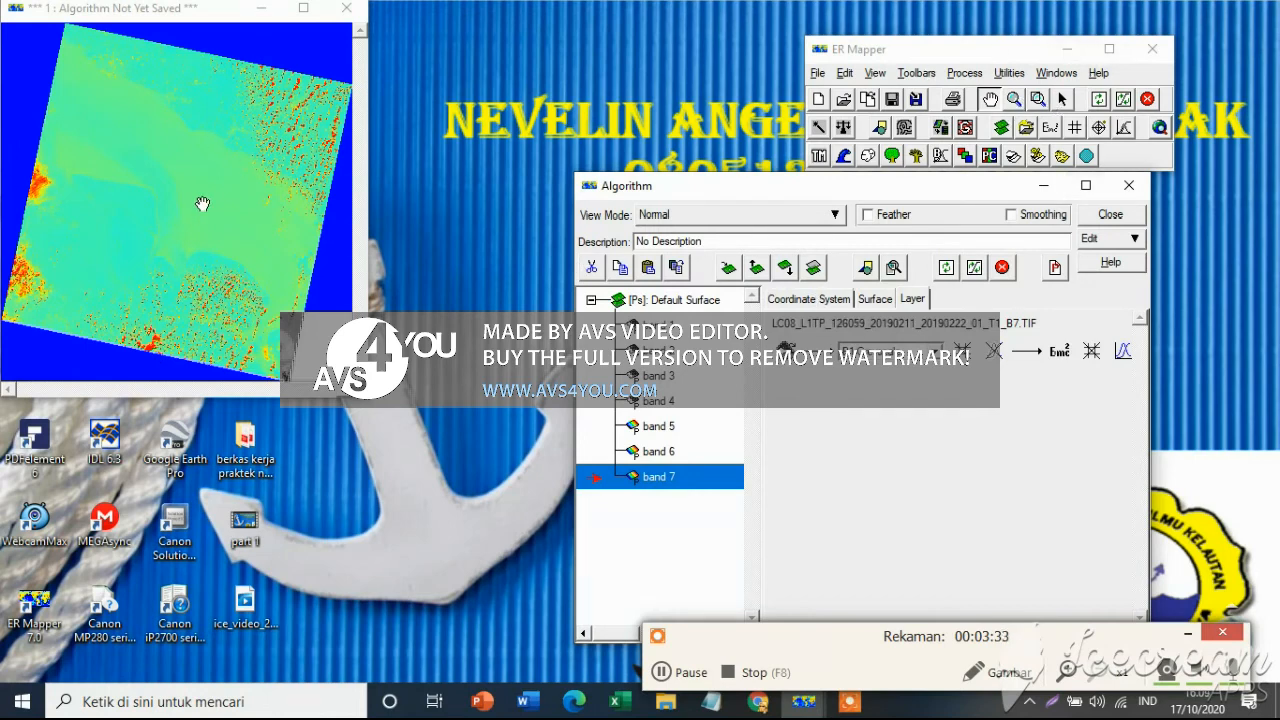
Zoom in on the red and yellow area at the scene's southwestern edge and refresh it with 99% clip on limits.
left_click(1040, 100)
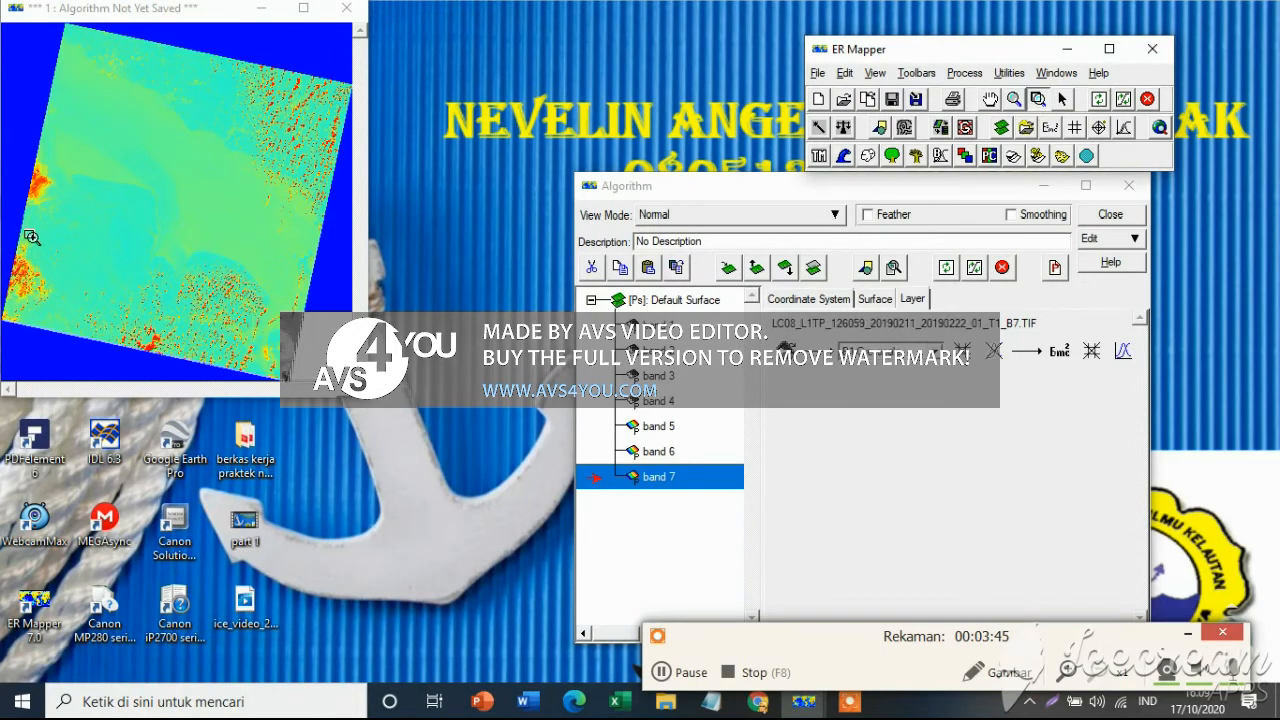
left_click_drag(26, 233, 90, 276)
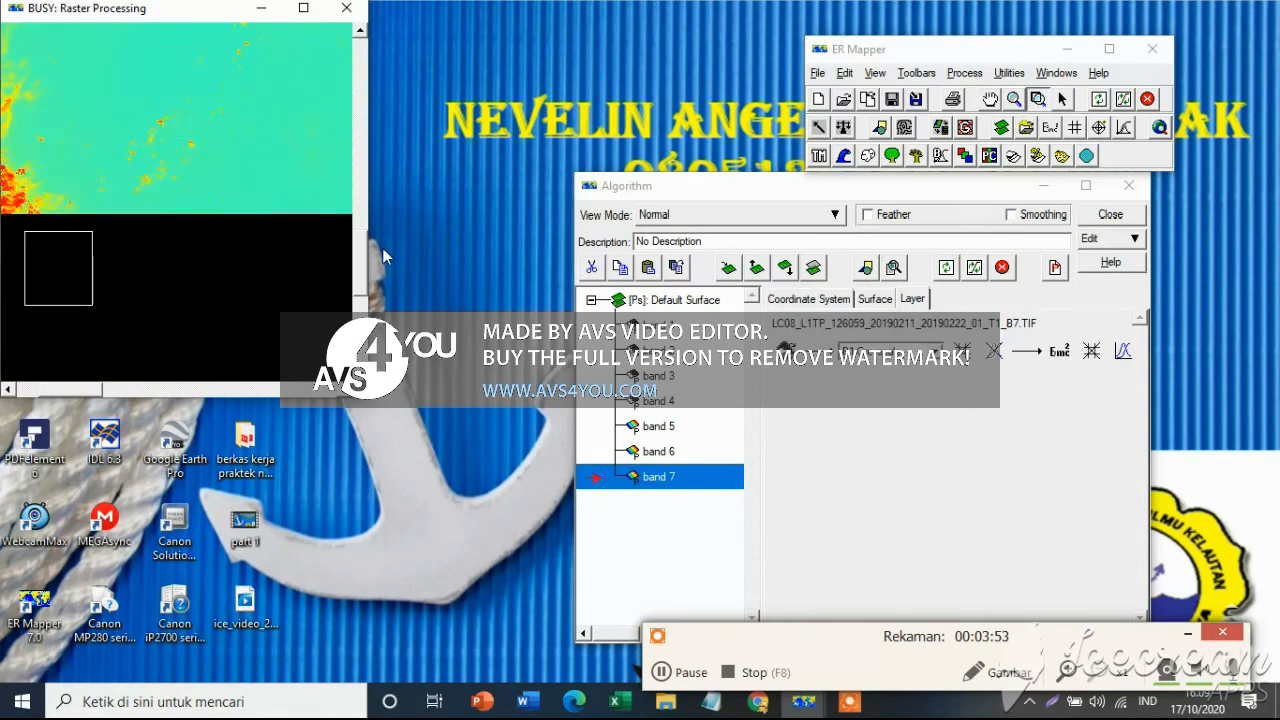
left_click(989, 99)
left_click_drag(98, 220, 145, 187)
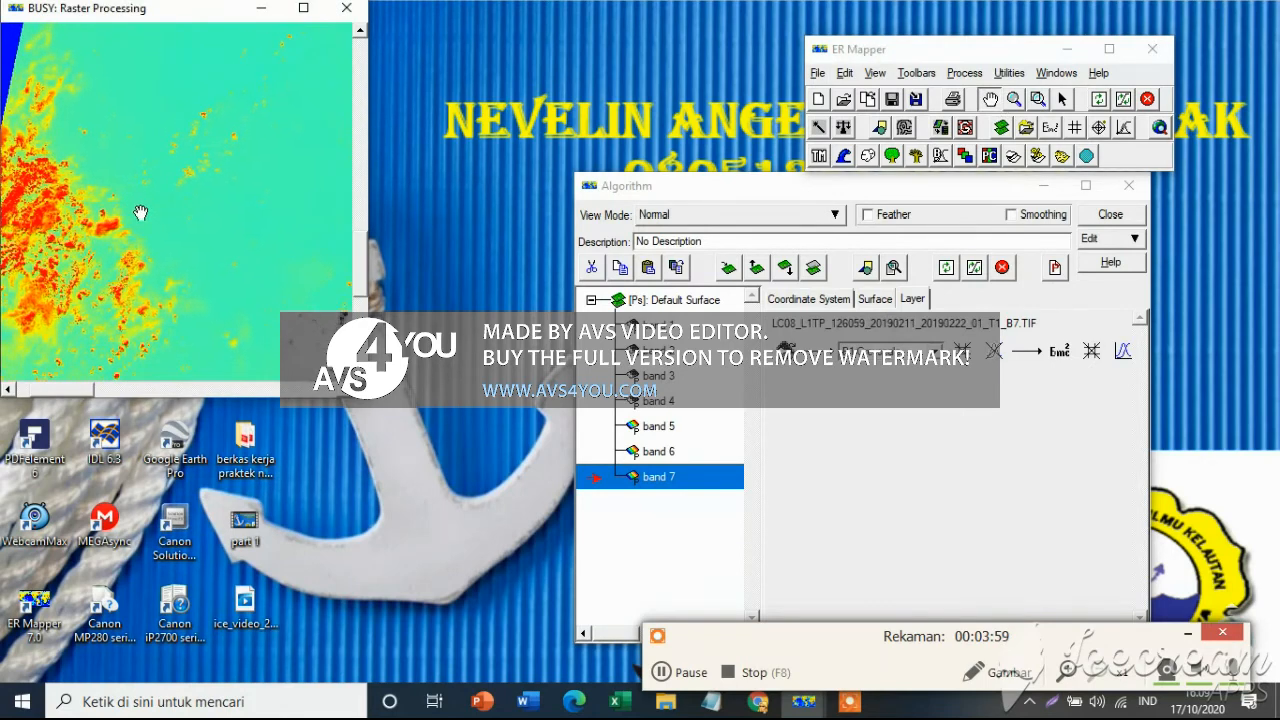
left_click(1042, 98)
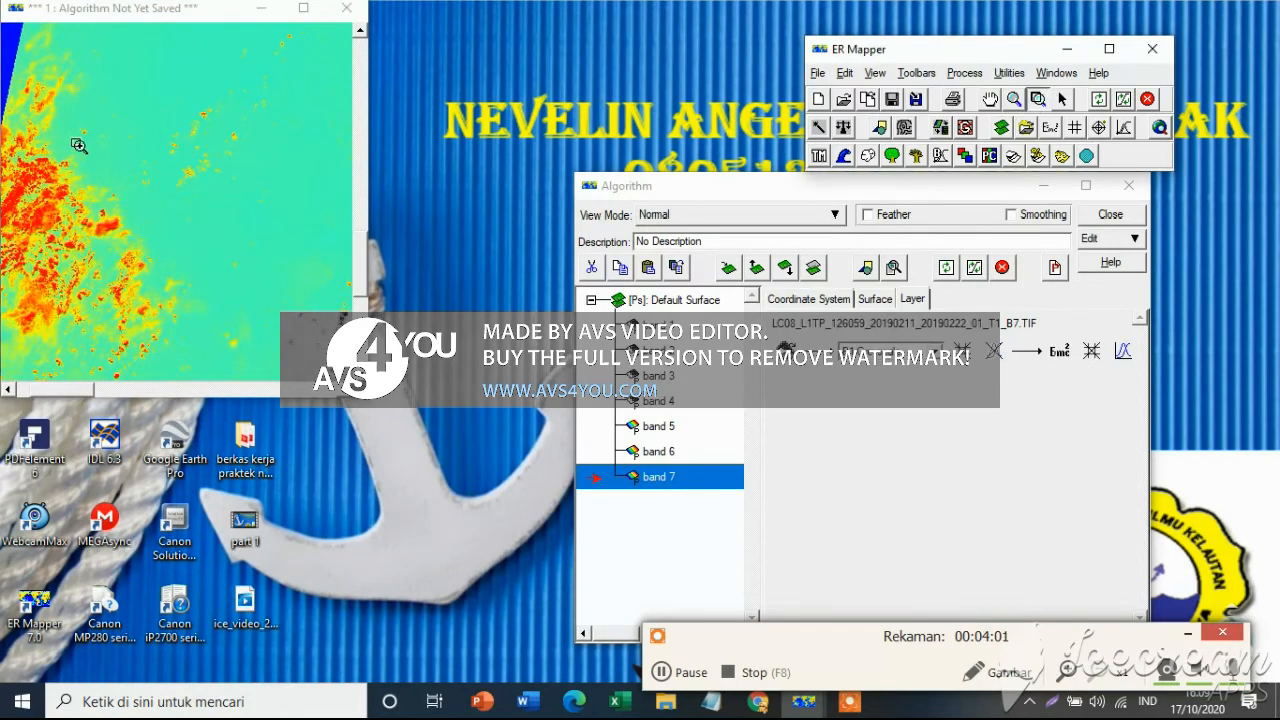
left_click_drag(36, 88, 232, 294)
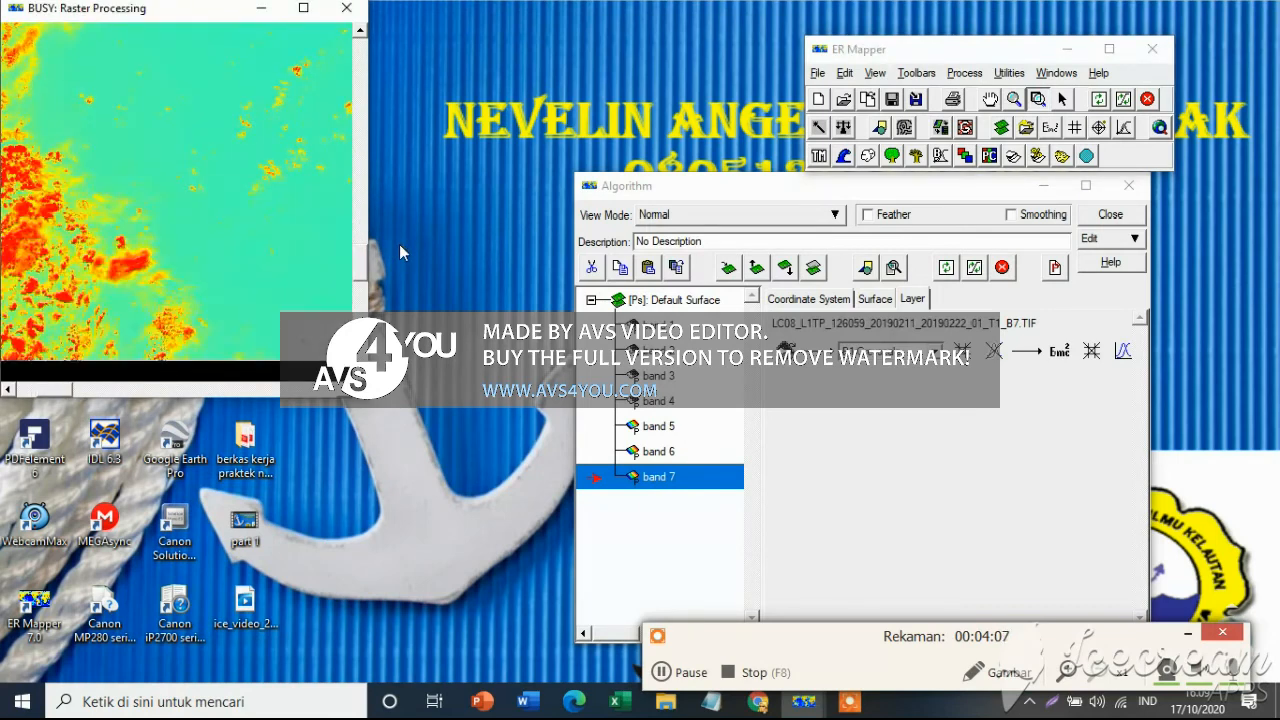
left_click(989, 98)
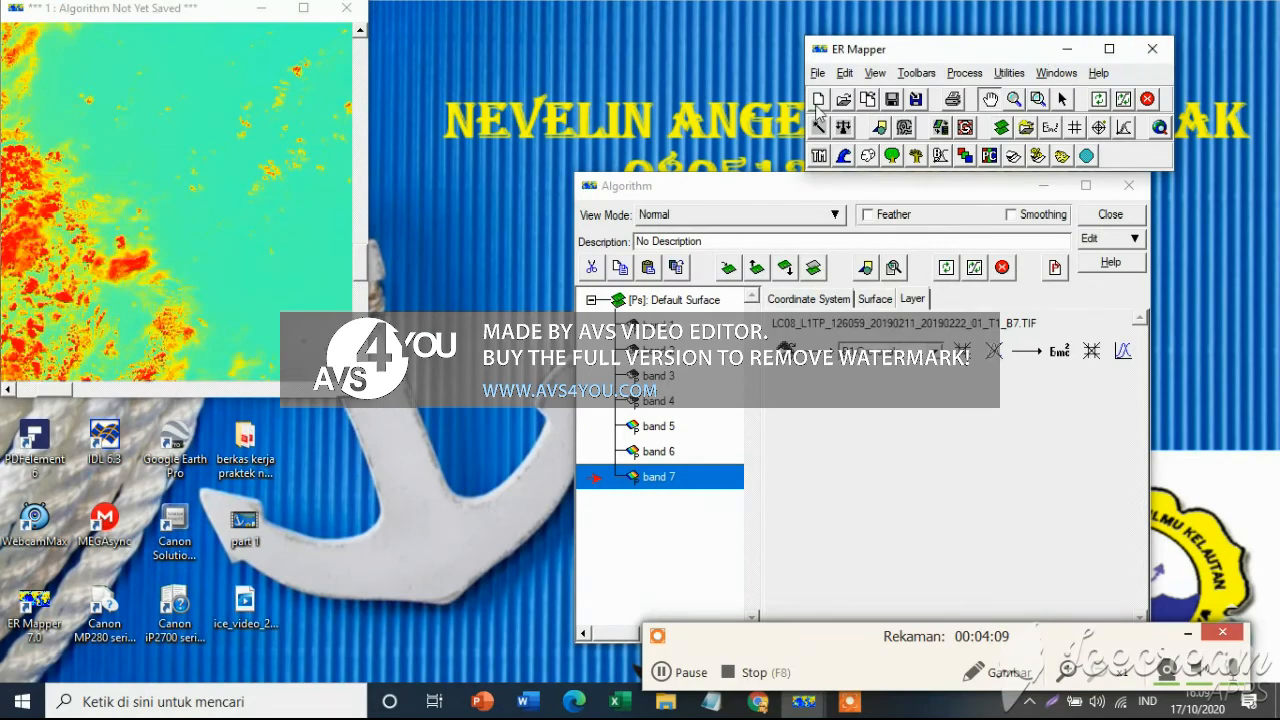
left_click_drag(91, 192, 115, 208)
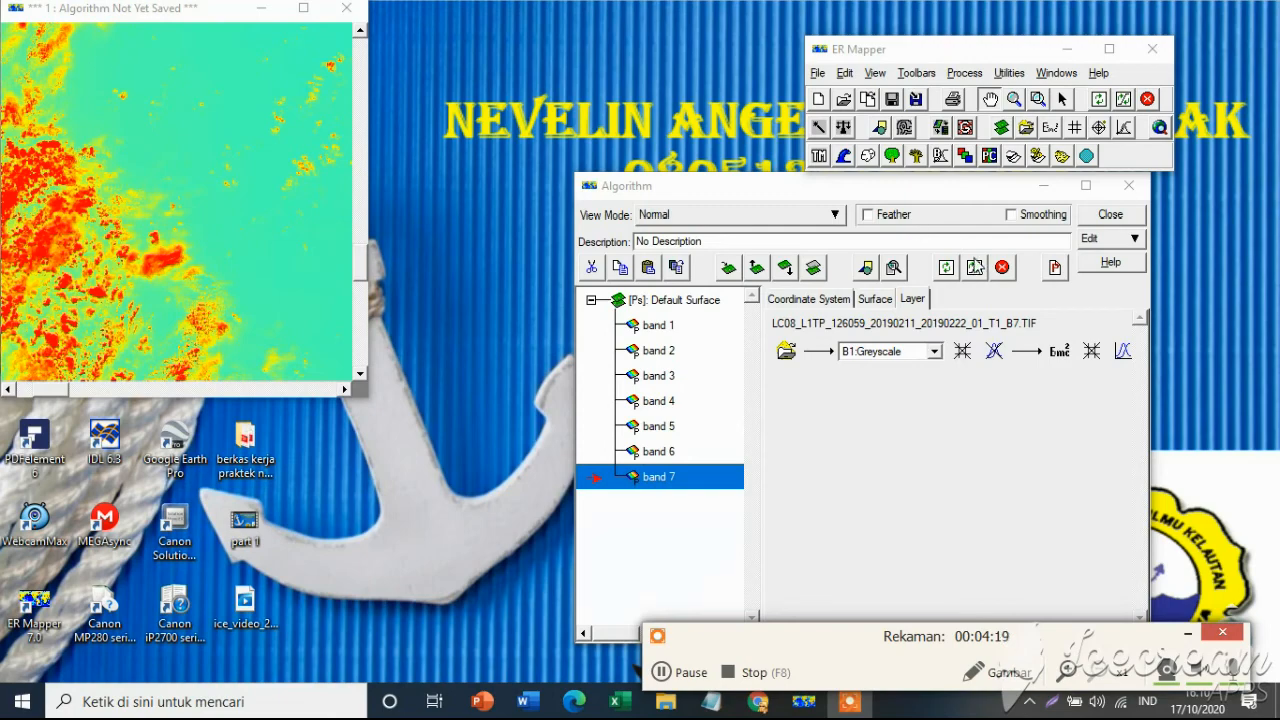
left_click(977, 268)
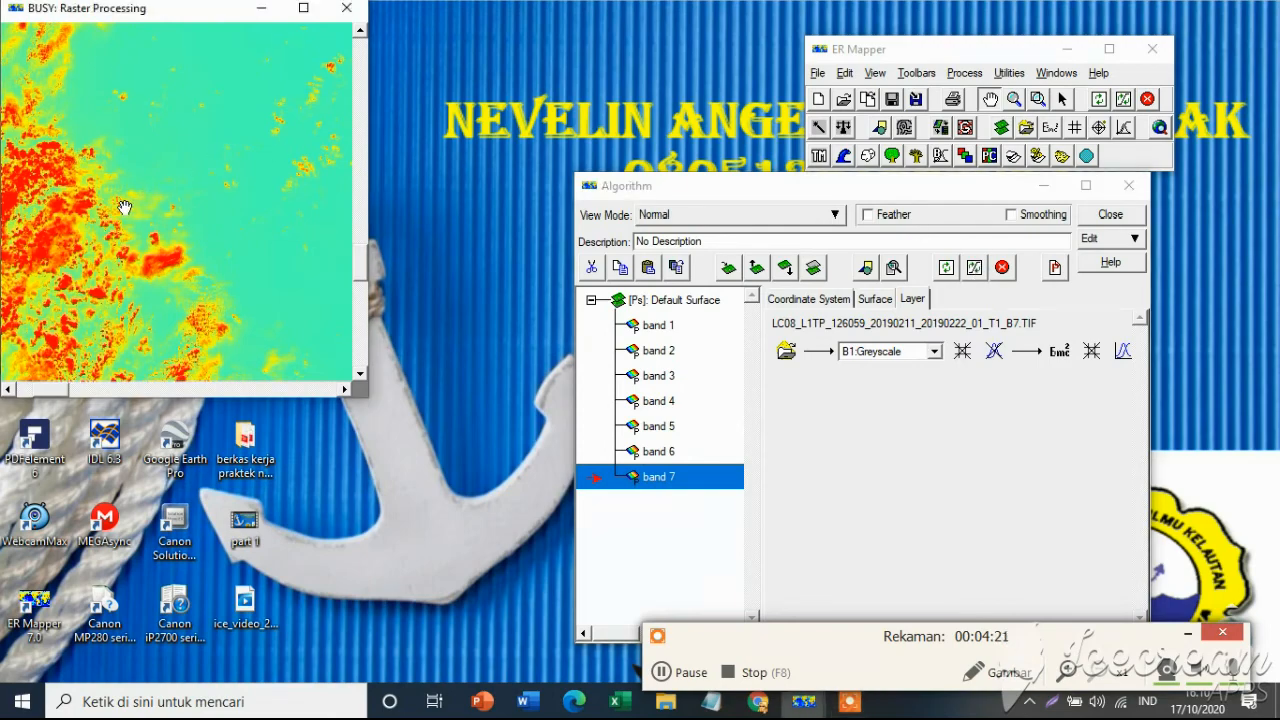
left_click_drag(223, 241, 225, 183)
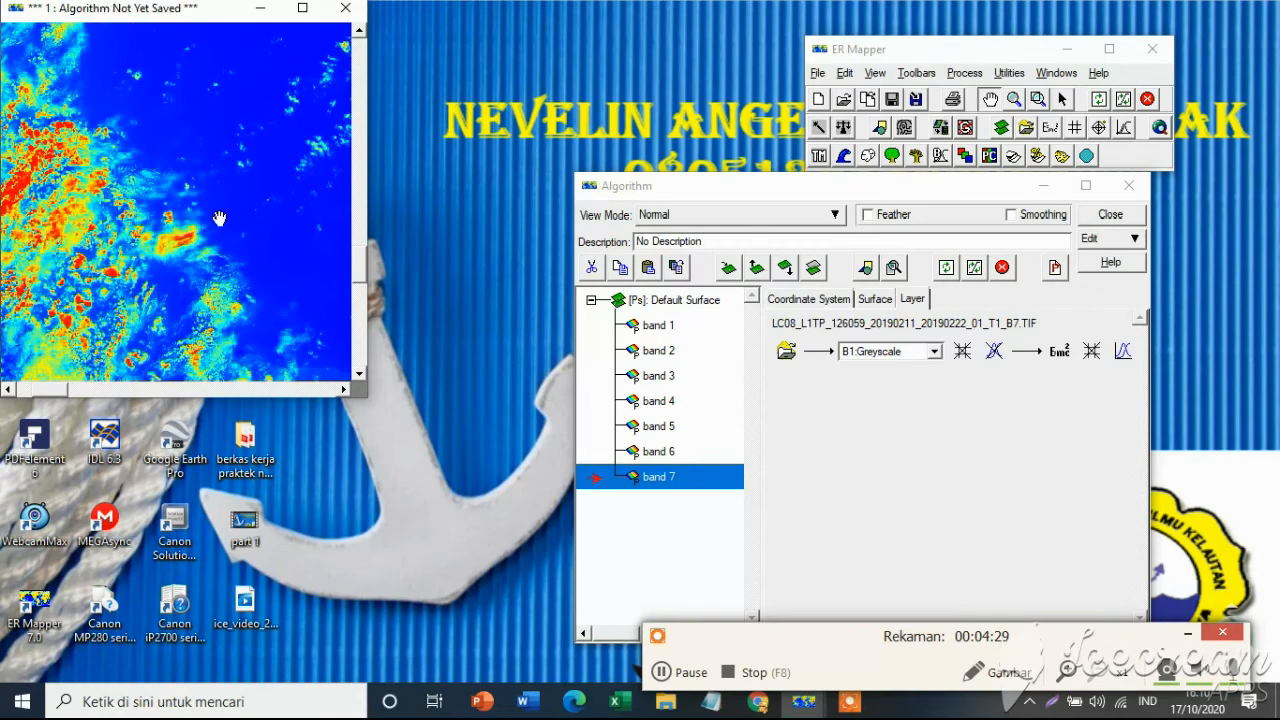
left_click(660, 673)
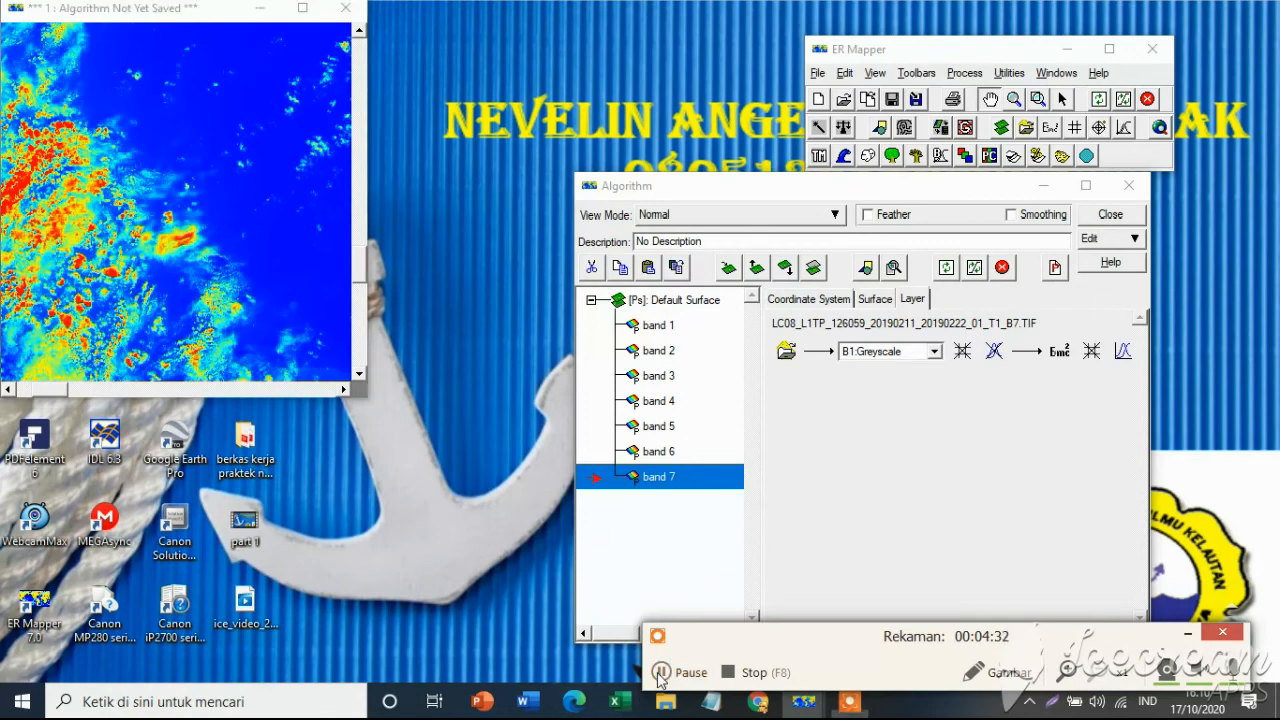
Slightly lower the upper end of the band 7 layer's histogram transform line and close the Transform window.
left_click(1124, 130)
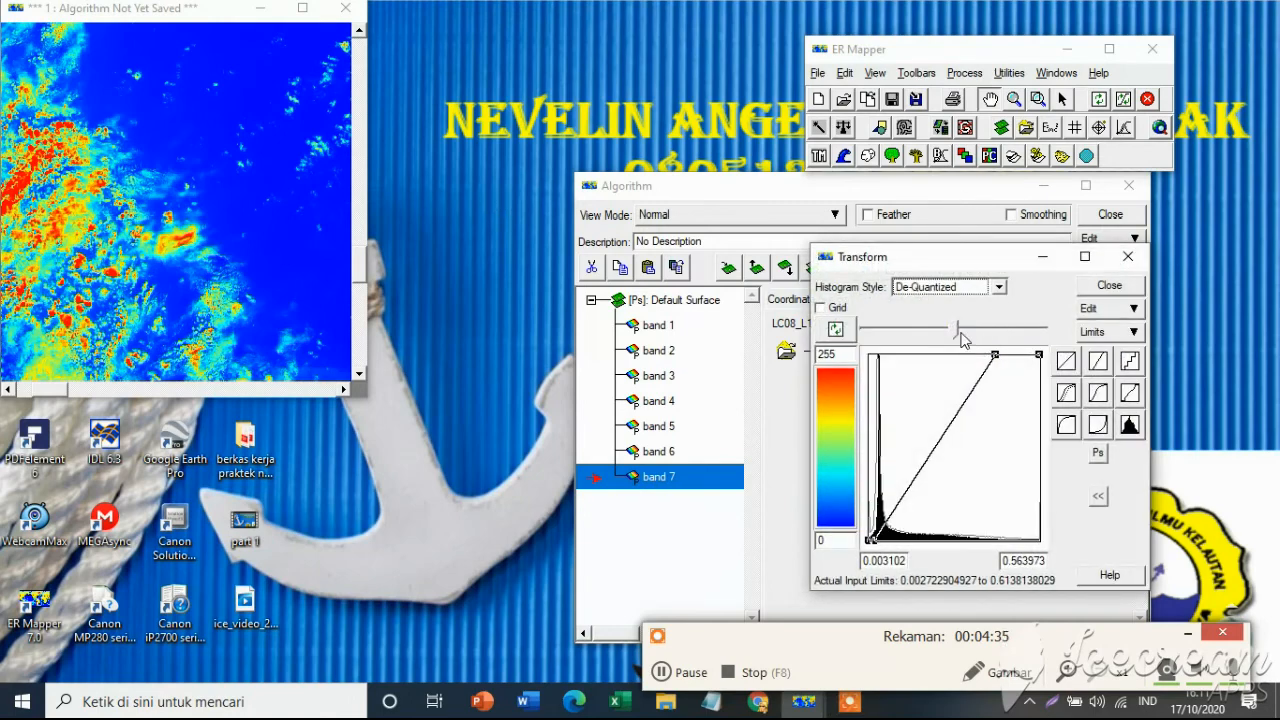
mouse_move(960, 338)
left_mouse_down()
mouse_move(983, 336)
mouse_move(956, 340)
left_mouse_up()
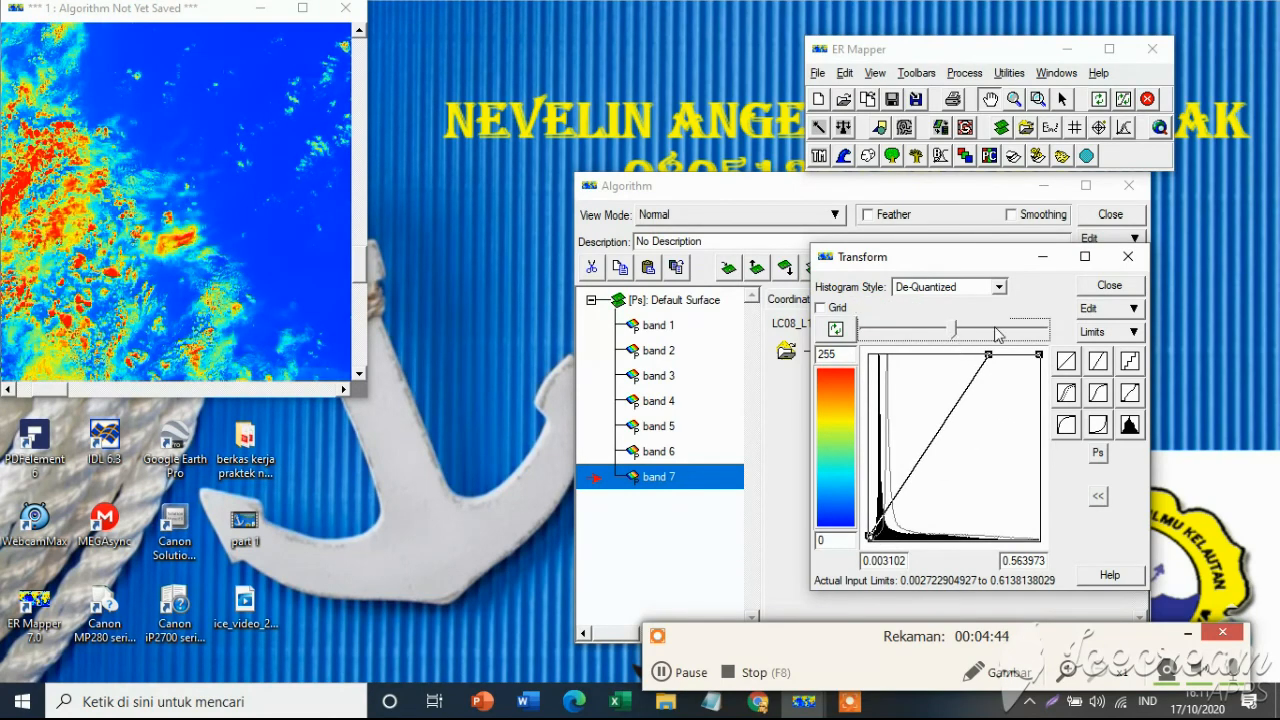
left_click(1128, 256)
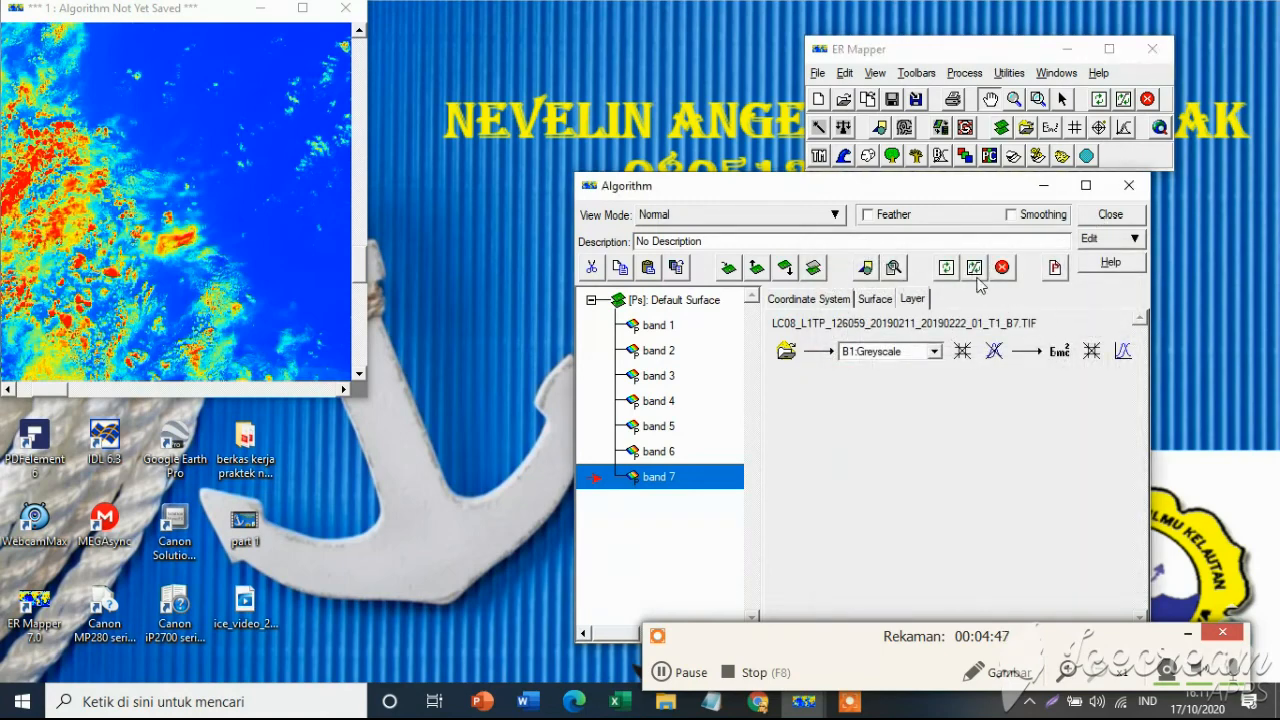